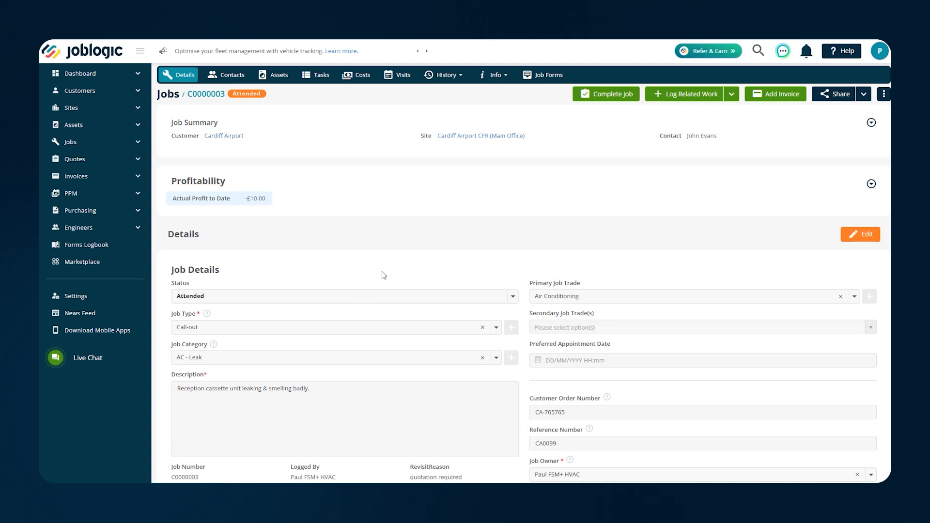
{"action": "scroll", "coordinate": [393, 285], "scroll_direction": "down", "scroll_amount": 1}
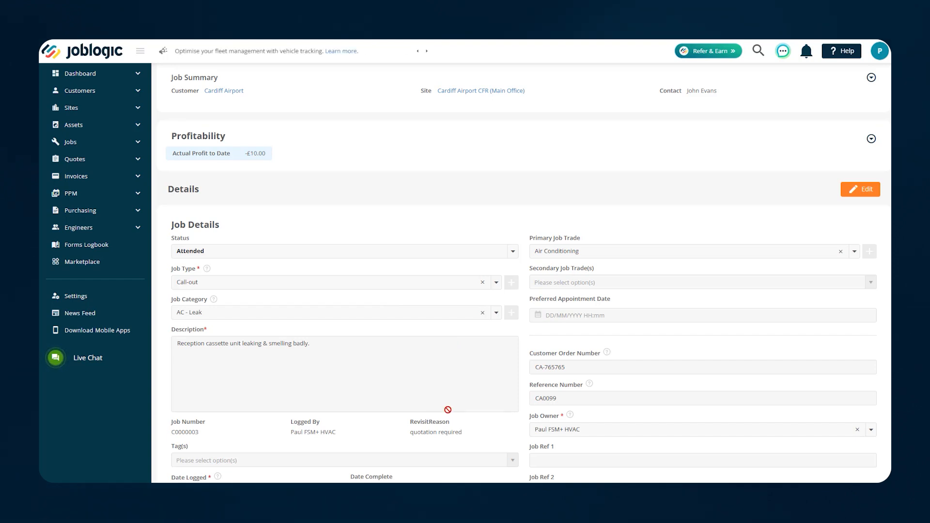
{"action": "scroll", "coordinate": [431, 332], "scroll_direction": "up", "scroll_amount": 1}
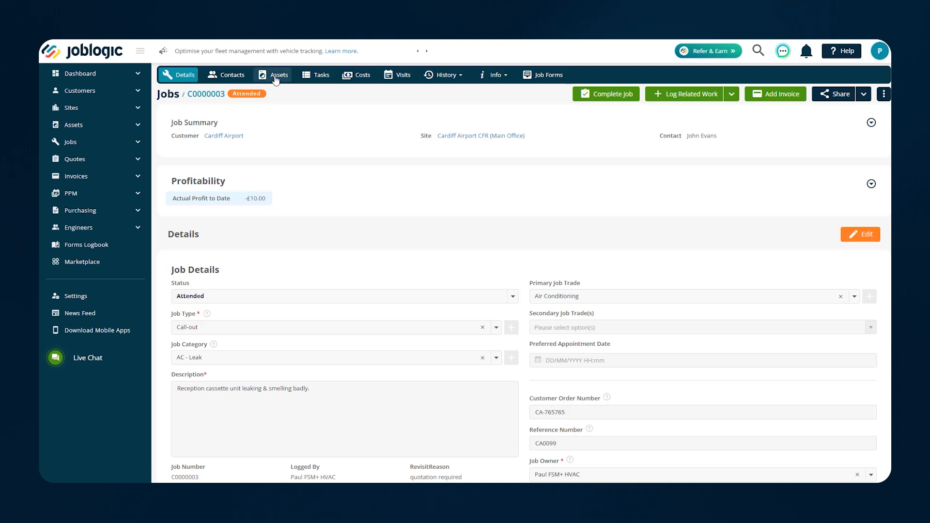
{"action": "left_click", "coordinate": [494, 75]}
{"action": "left_click", "coordinate": [500, 94]}
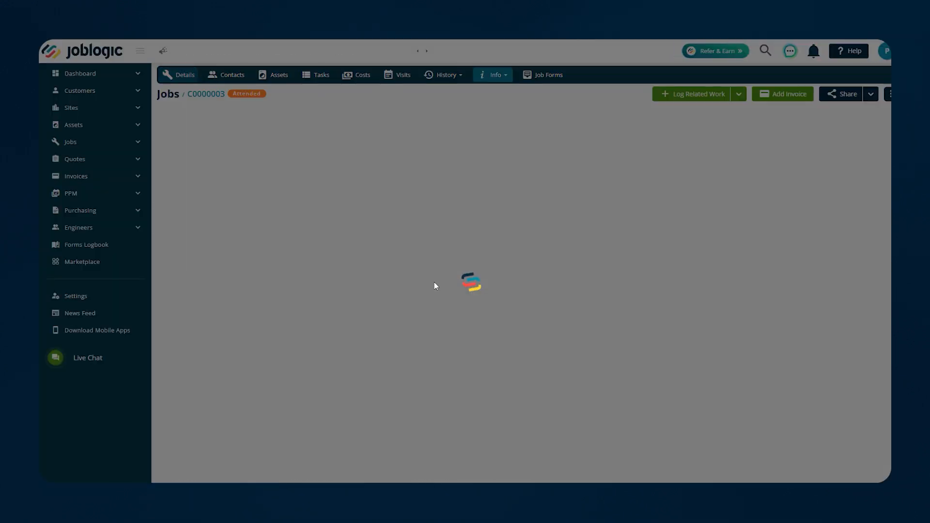
{"action": "scroll", "coordinate": [358, 341], "scroll_direction": "down", "scroll_amount": 1}
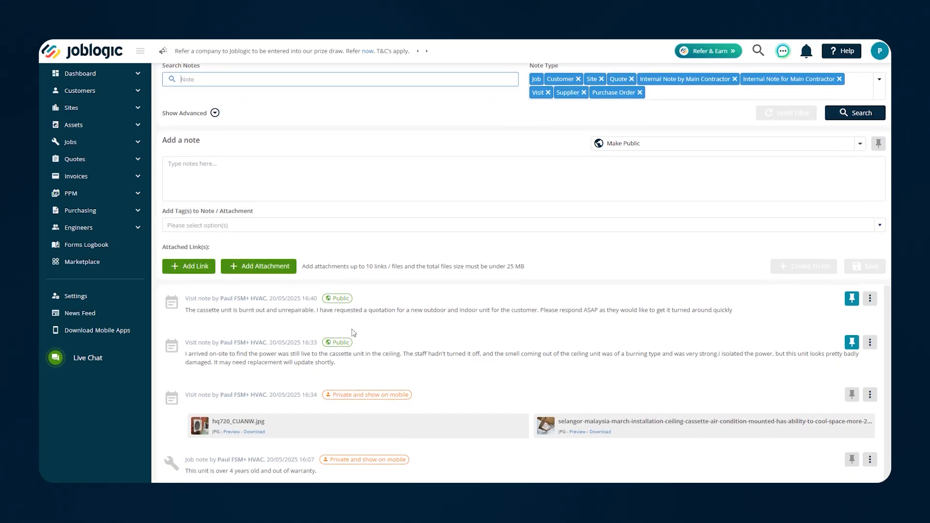
{"action": "scroll", "coordinate": [345, 353], "scroll_direction": "down", "scroll_amount": 1}
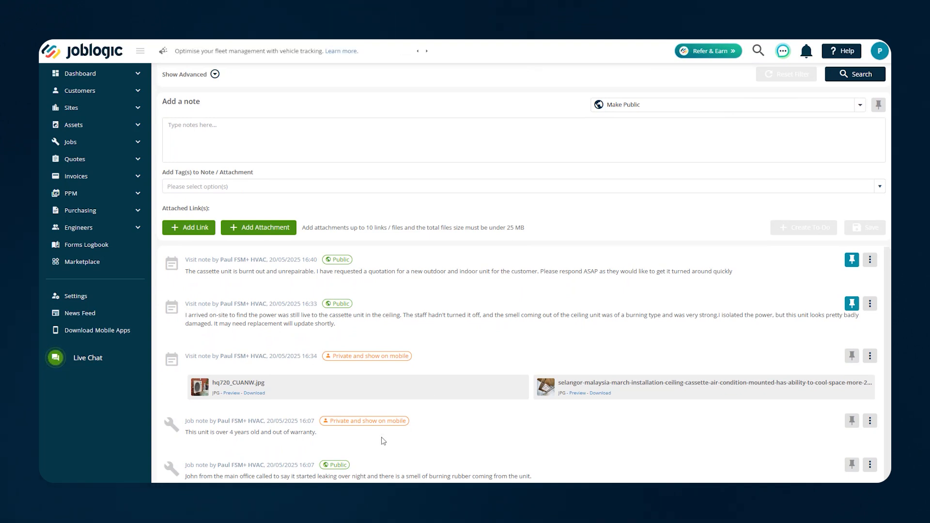
{"action": "scroll", "coordinate": [384, 439], "scroll_direction": "up", "scroll_amount": 2}
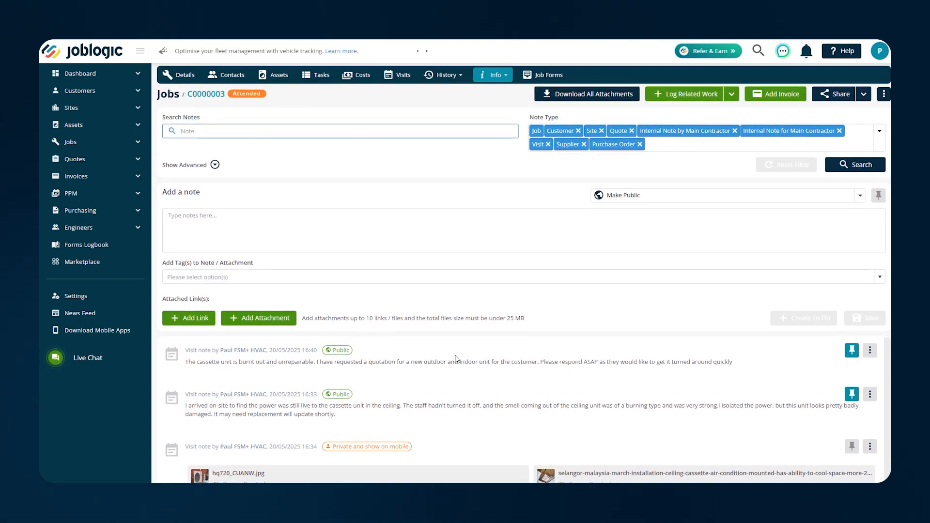
{"action": "scroll", "coordinate": [478, 409], "scroll_direction": "down", "scroll_amount": 2}
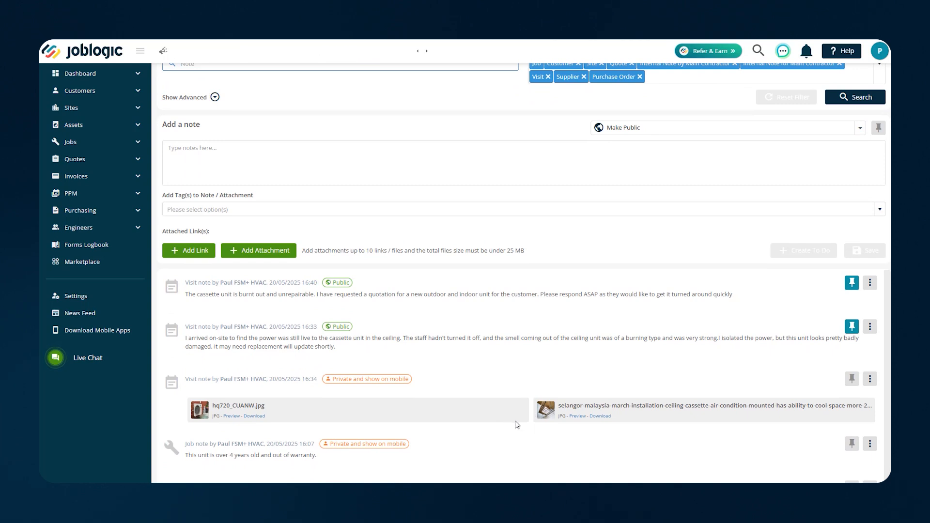
{"action": "scroll", "coordinate": [402, 359], "scroll_direction": "up", "scroll_amount": 1}
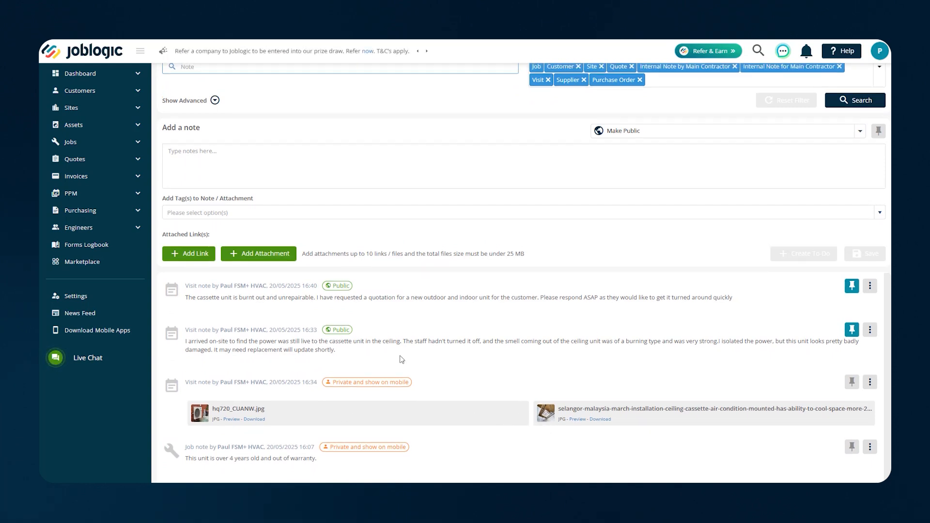
{"action": "scroll", "coordinate": [402, 360], "scroll_direction": "up", "scroll_amount": 1}
{"action": "left_click", "coordinate": [181, 77]}
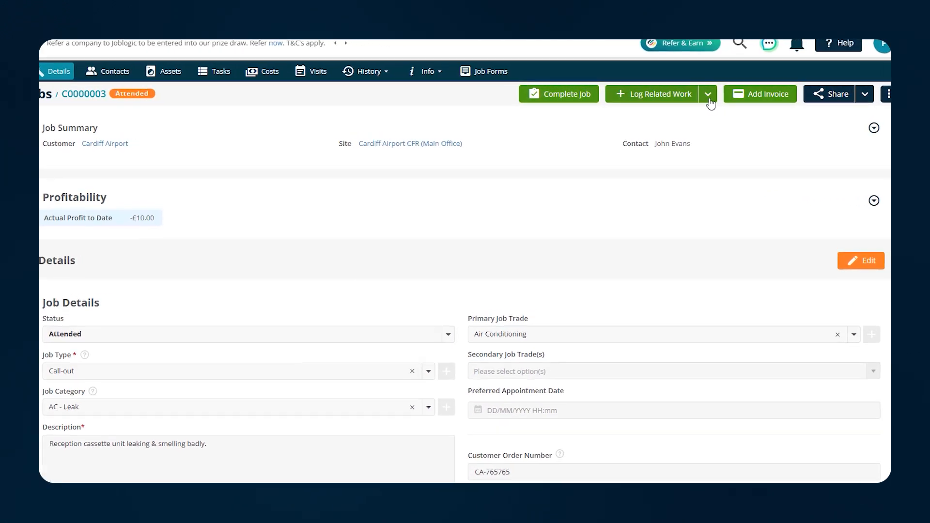
Choose Log Related Quote from job C0000003's Log Related Work menu
{"action": "left_click", "coordinate": [709, 100]}
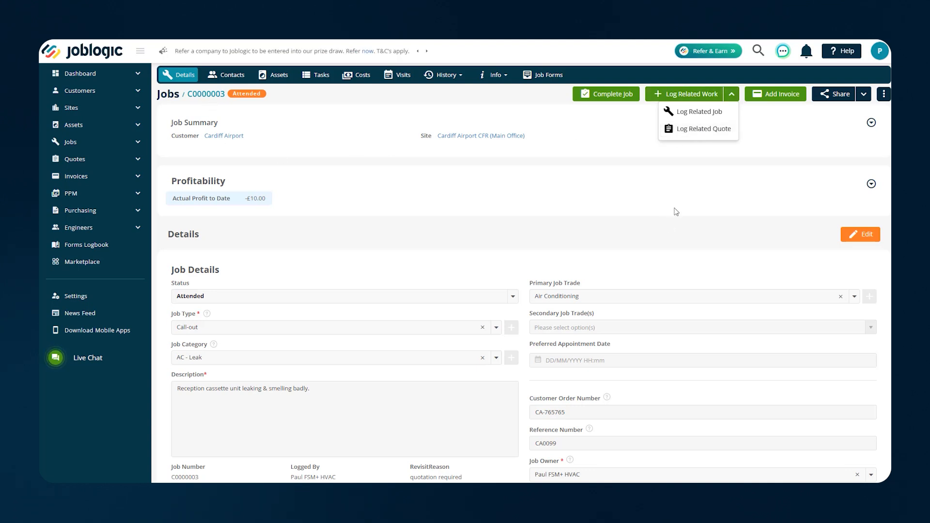
{"action": "left_click", "coordinate": [699, 134]}
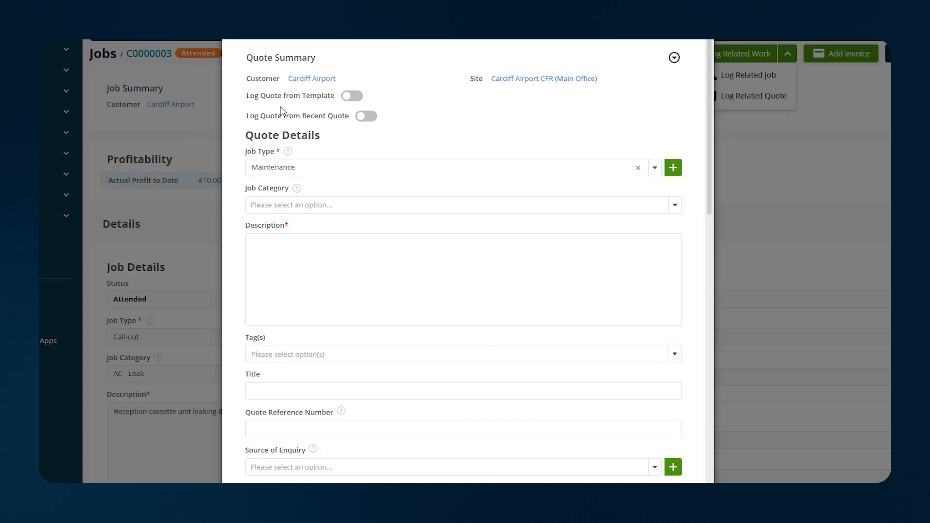
{"action": "left_click", "coordinate": [348, 97]}
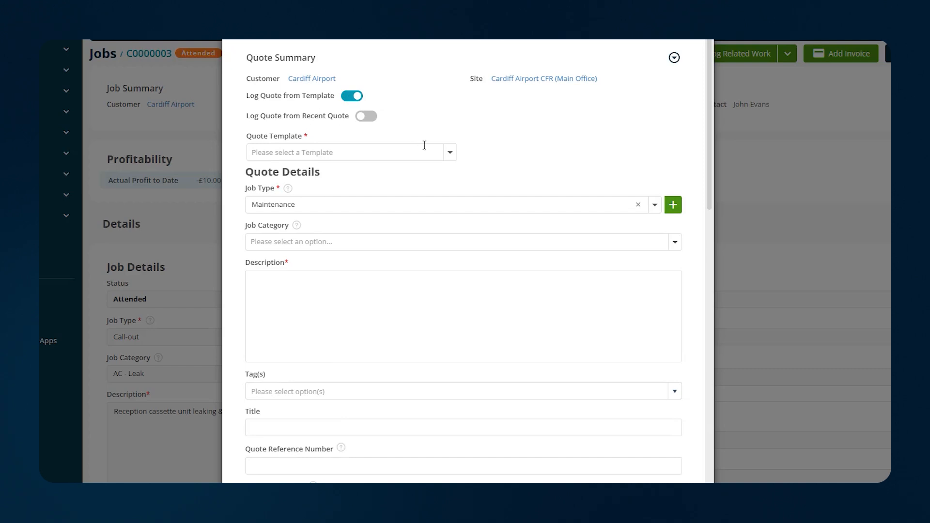
{"action": "left_click", "coordinate": [450, 154]}
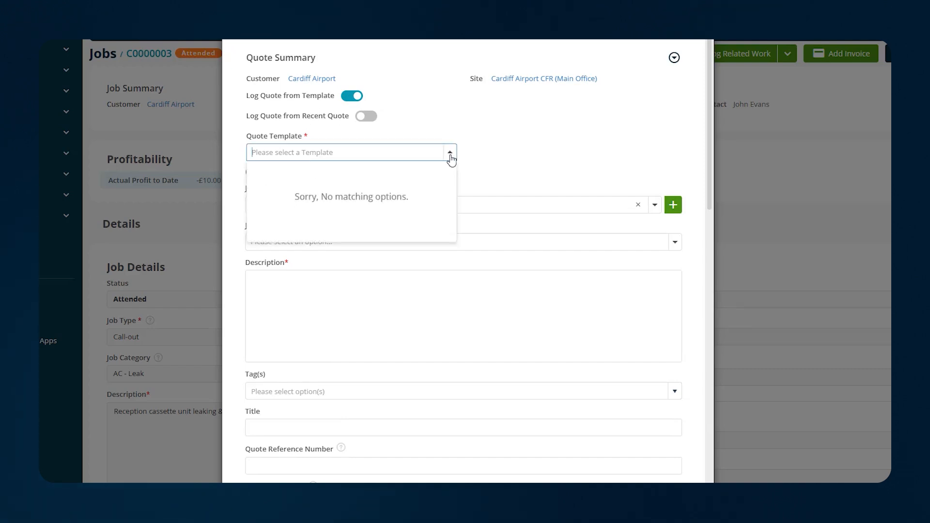
{"action": "left_click", "coordinate": [451, 154]}
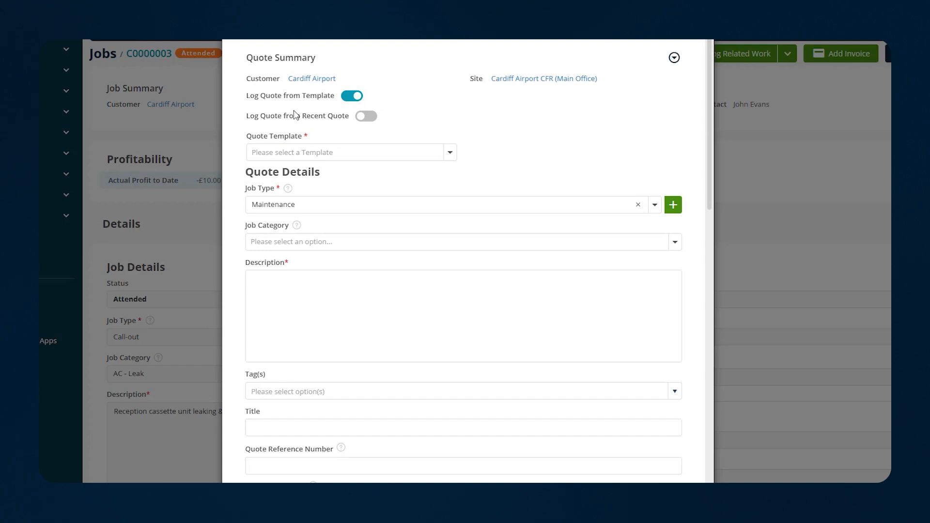
{"action": "left_click", "coordinate": [352, 96]}
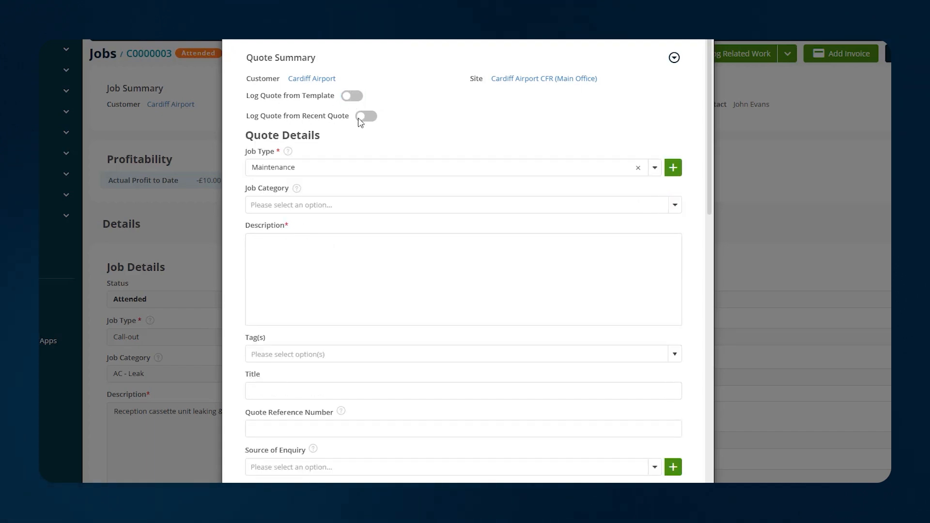
{"action": "left_click", "coordinate": [368, 119]}
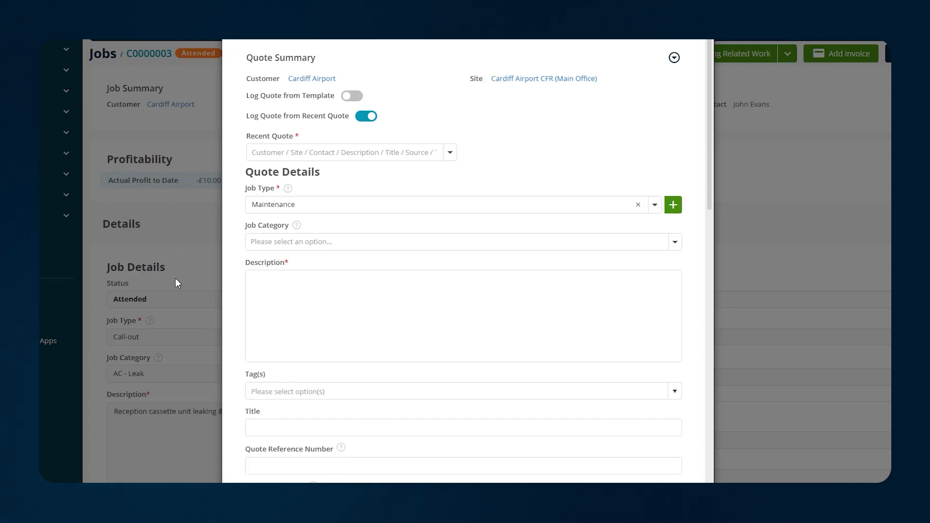
{"action": "left_click", "coordinate": [364, 119]}
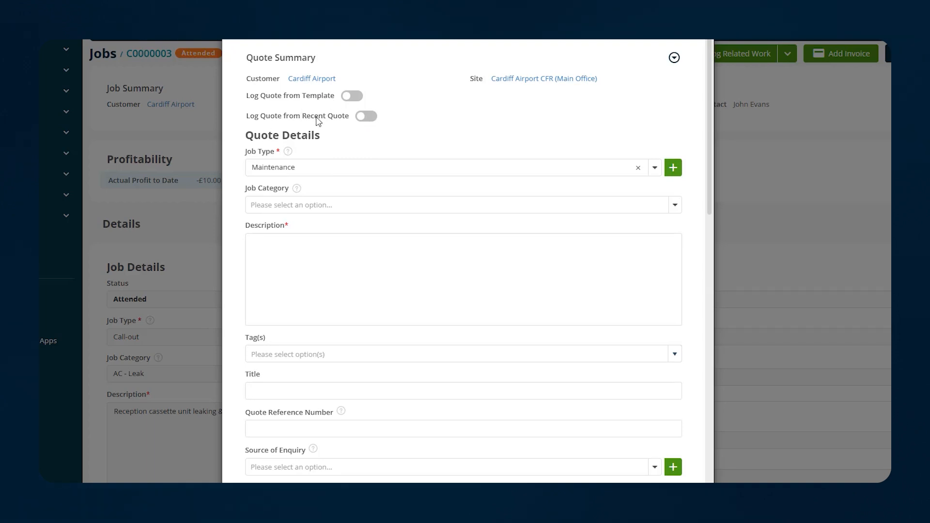
{"action": "scroll", "coordinate": [458, 315], "scroll_direction": "down", "scroll_amount": 8}
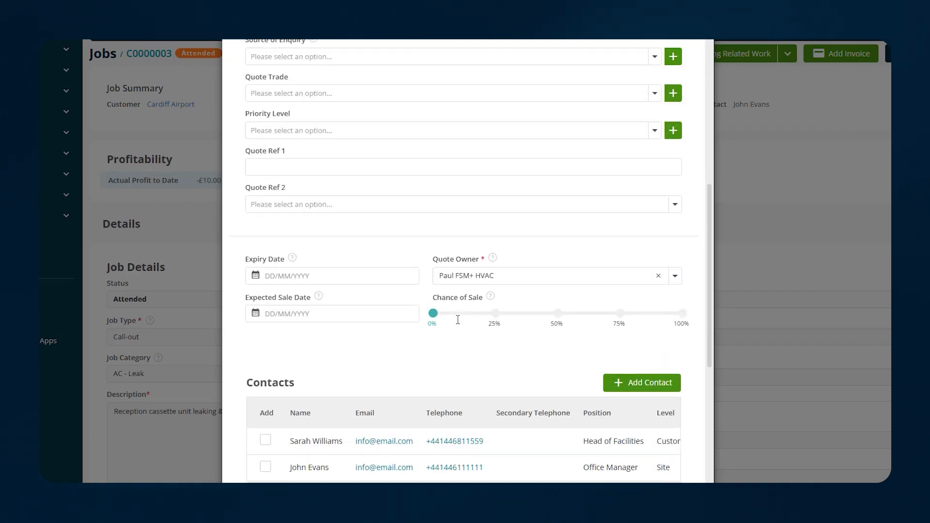
{"action": "scroll", "coordinate": [457, 313], "scroll_direction": "up", "scroll_amount": 8}
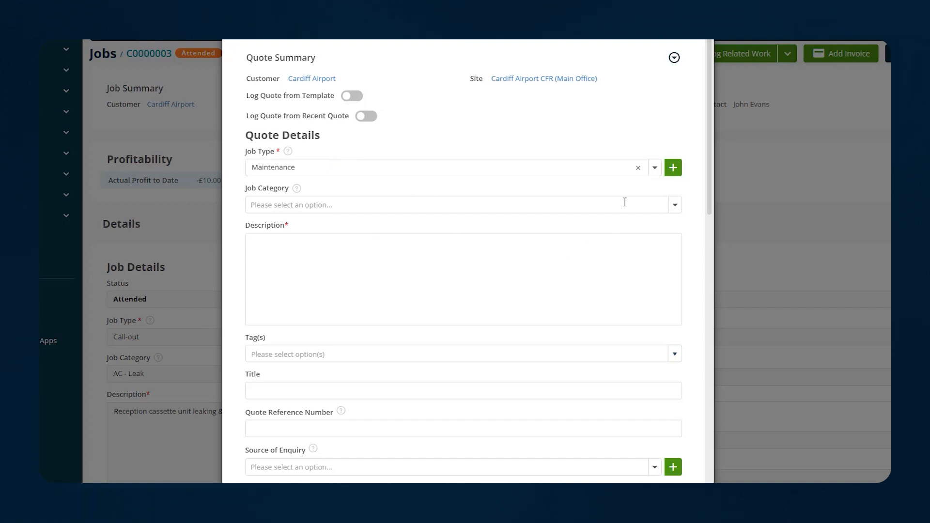
Set the quote's job type to Installation and job category to Air Conditioning
{"action": "left_click", "coordinate": [656, 167]}
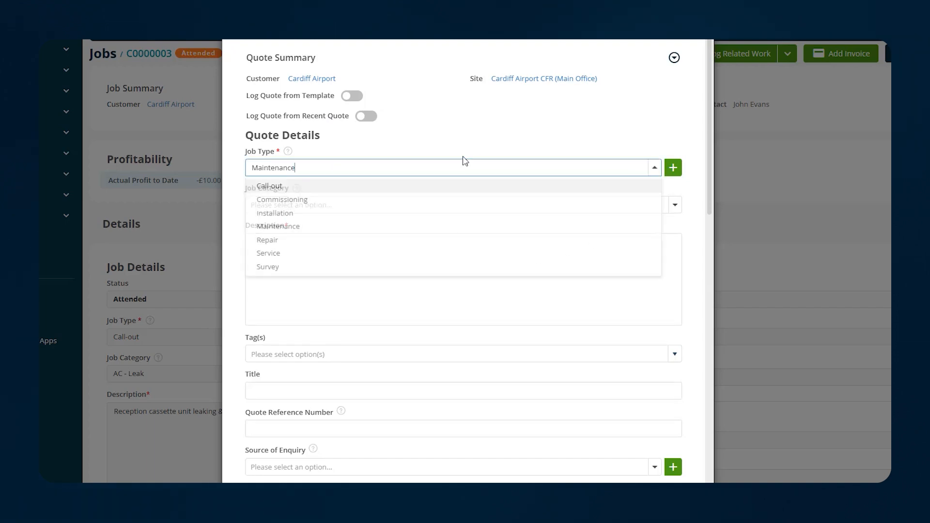
{"action": "left_click", "coordinate": [310, 218]}
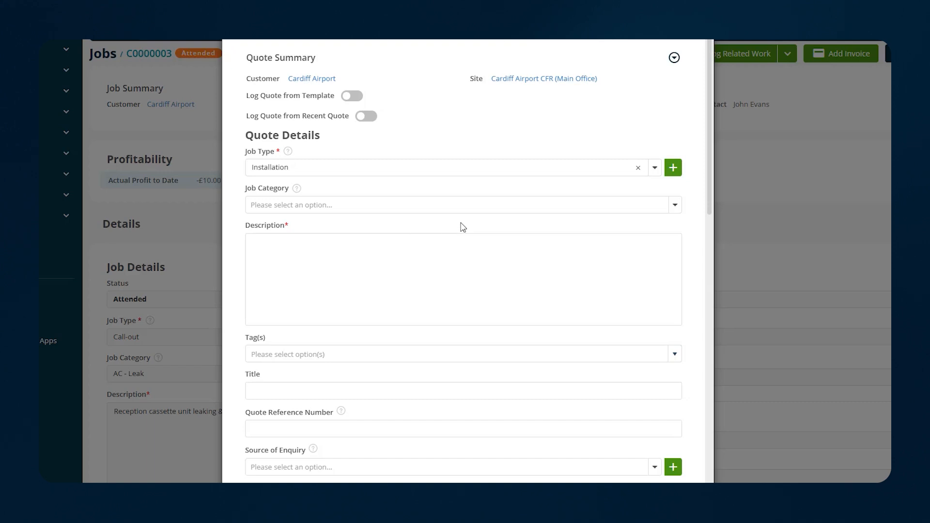
{"action": "left_click", "coordinate": [677, 209]}
{"action": "left_click", "coordinate": [314, 235]}
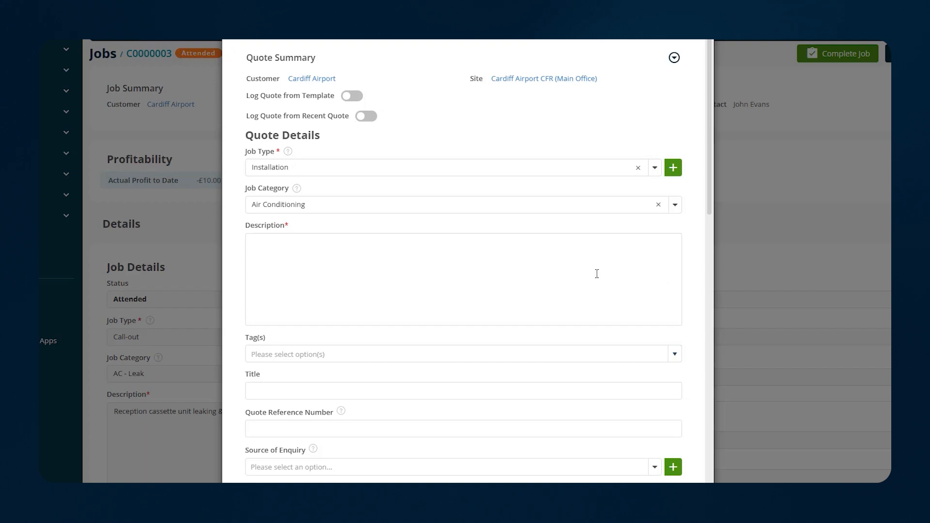
{"action": "left_click", "coordinate": [558, 247]}
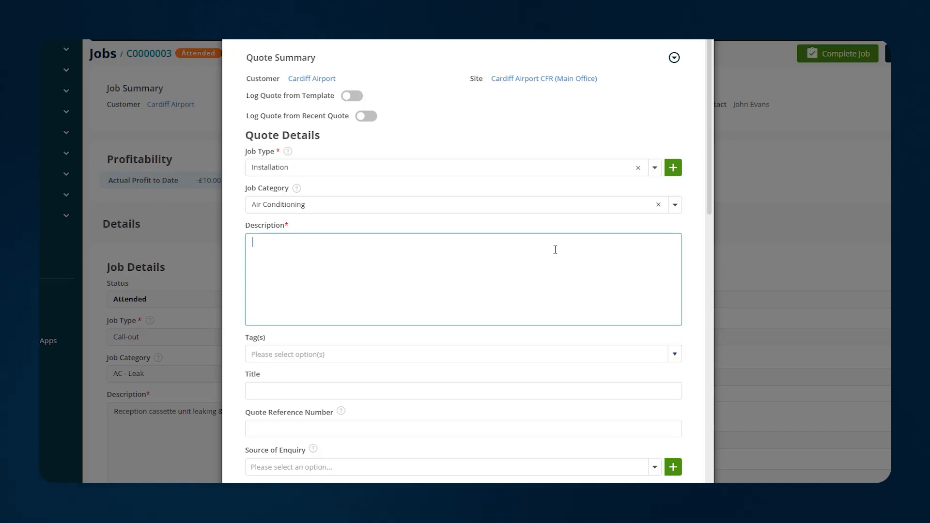
Paste the prepared description for supplying and installing a new indoor cassette and outdoor unit
{"action": "left_click", "coordinate": [555, 249]}
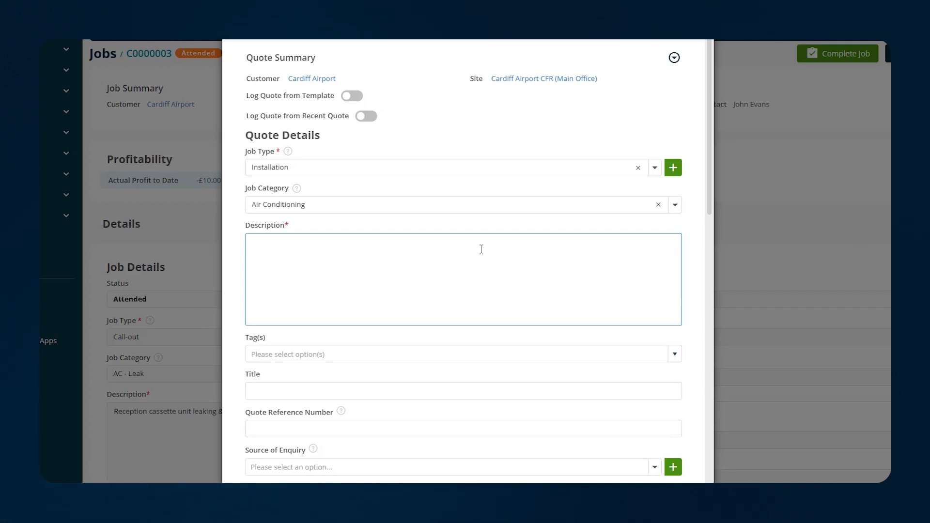
{"action": "type", "text": "Quotation for the supply and installation of a new indoor cassette unit with a matching outdoor unit. The quotation includes all necessary materials, labour for two engineers over two days, commissioning, testing, and the removal of the existing equipment. All works are subject to our standard terms and conditions."}
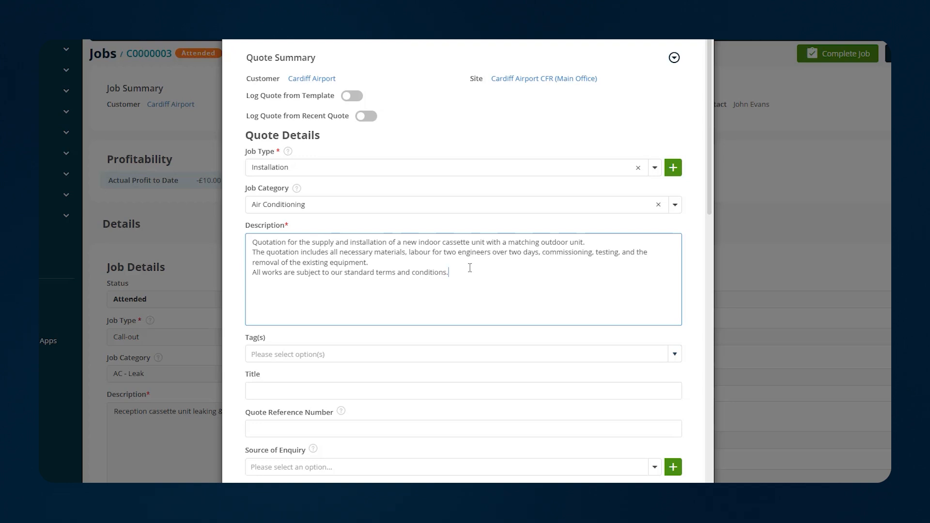
{"action": "scroll", "coordinate": [480, 267], "scroll_direction": "down", "scroll_amount": 1}
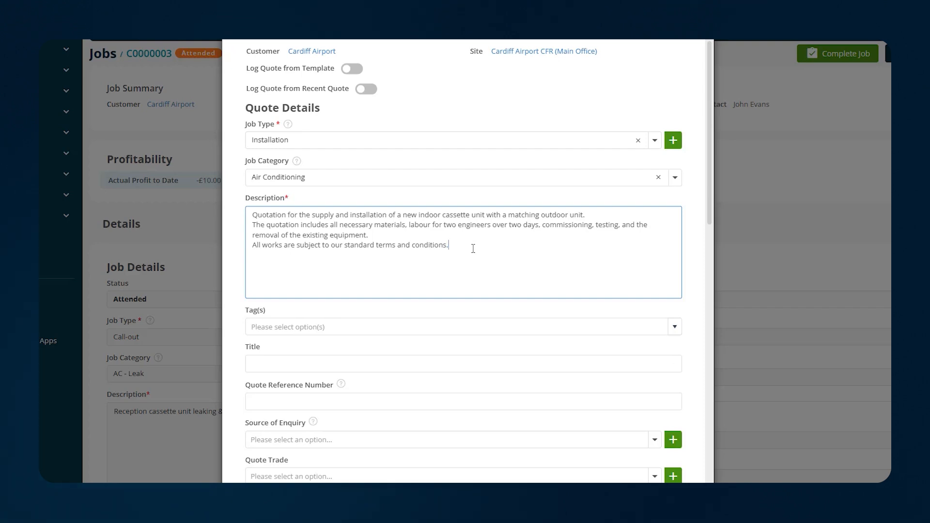
{"action": "left_click", "coordinate": [674, 329]}
Apply the HVAC tag to the quote
{"action": "left_click", "coordinate": [296, 378]}
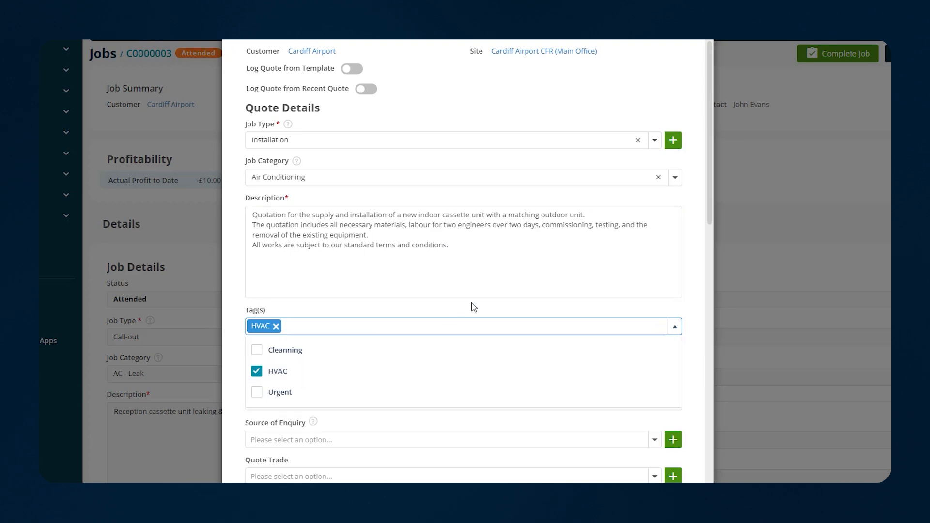
{"action": "left_click", "coordinate": [484, 309]}
{"action": "scroll", "coordinate": [443, 235], "scroll_direction": "down", "scroll_amount": 2}
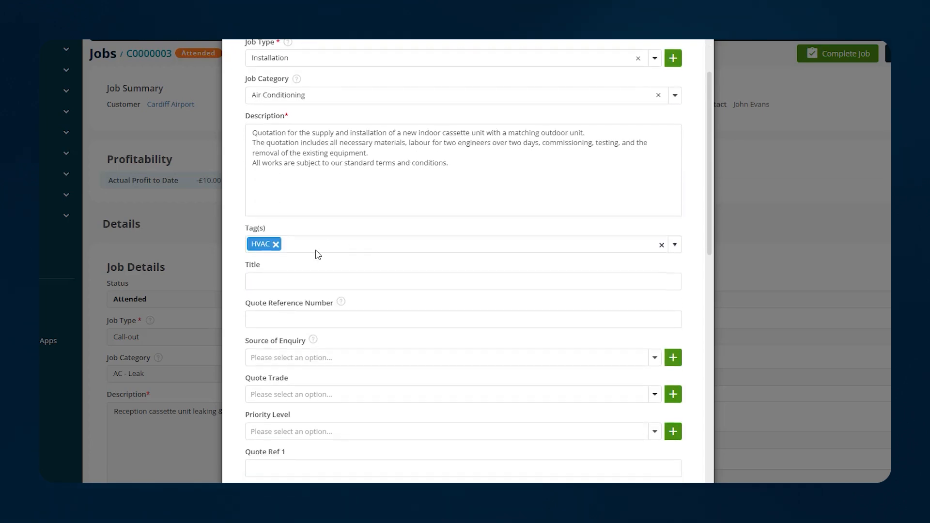
Title the quote 'New Daikin Indoor & Outdoor Unit' using the saved suggestion
{"action": "left_click", "coordinate": [373, 281]}
{"action": "left_click", "coordinate": [395, 269]}
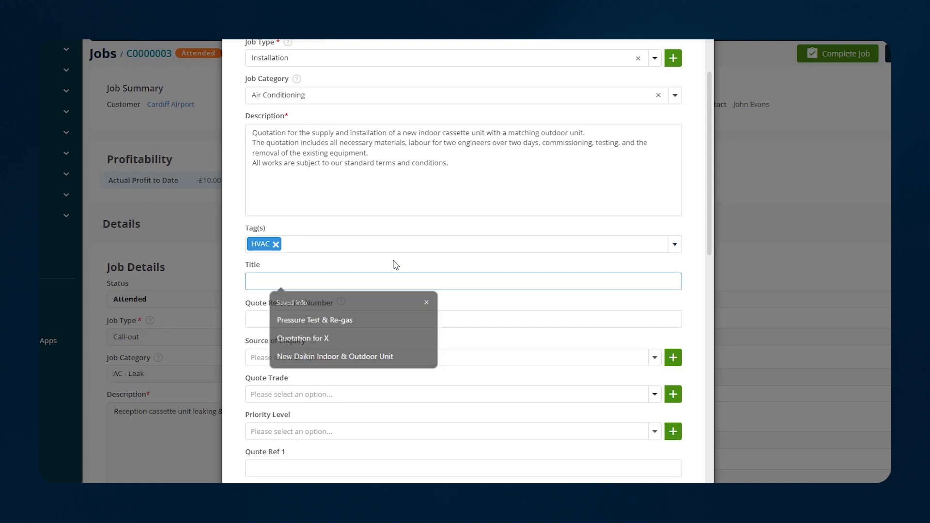
{"action": "left_click", "coordinate": [412, 280]}
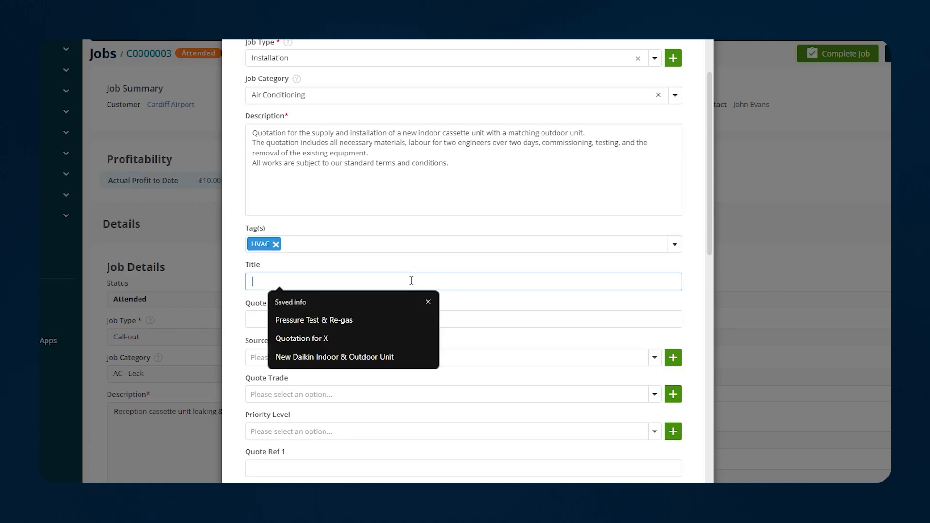
{"action": "left_click", "coordinate": [366, 357]}
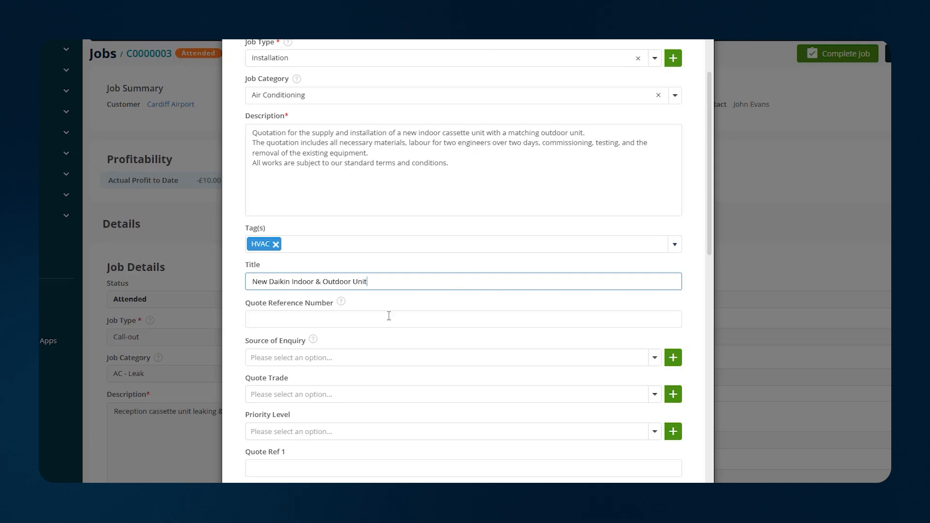
{"action": "scroll", "coordinate": [408, 327], "scroll_direction": "down", "scroll_amount": 1}
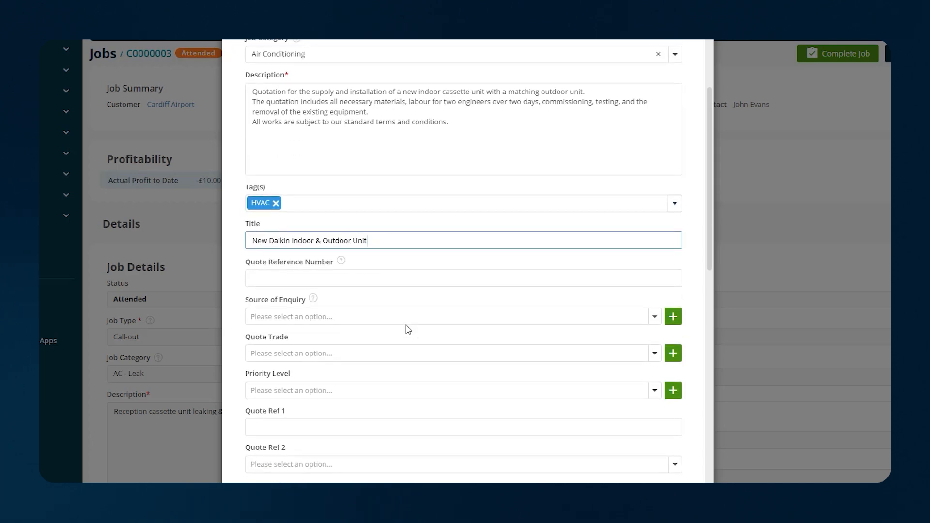
Choose Previous Work as source of enquiry and Air Conditioning as quote trade
{"action": "left_click", "coordinate": [655, 318]}
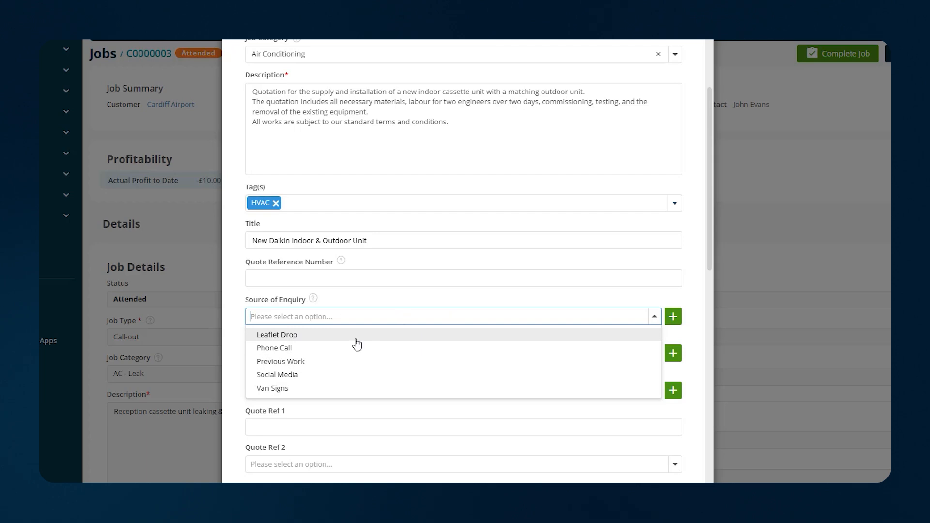
{"action": "left_click", "coordinate": [334, 367]}
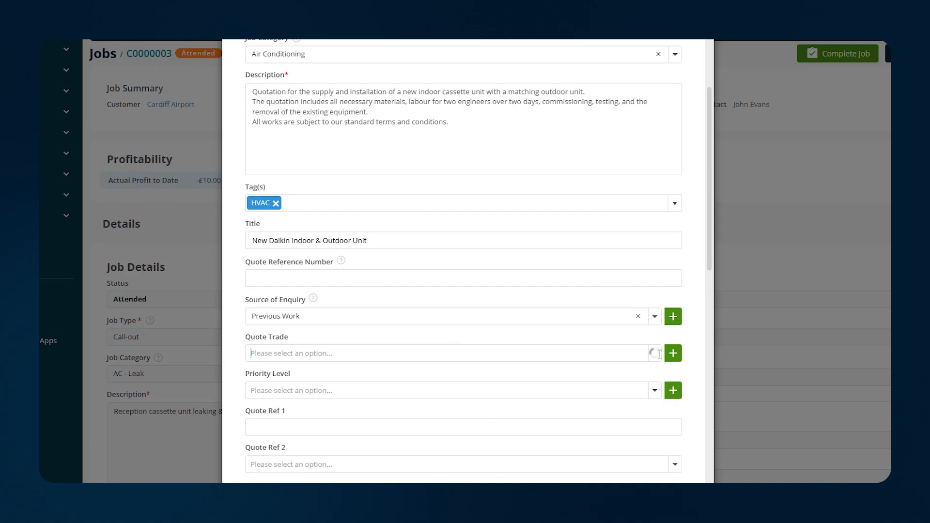
{"action": "left_click", "coordinate": [324, 352]}
{"action": "left_click", "coordinate": [302, 372]}
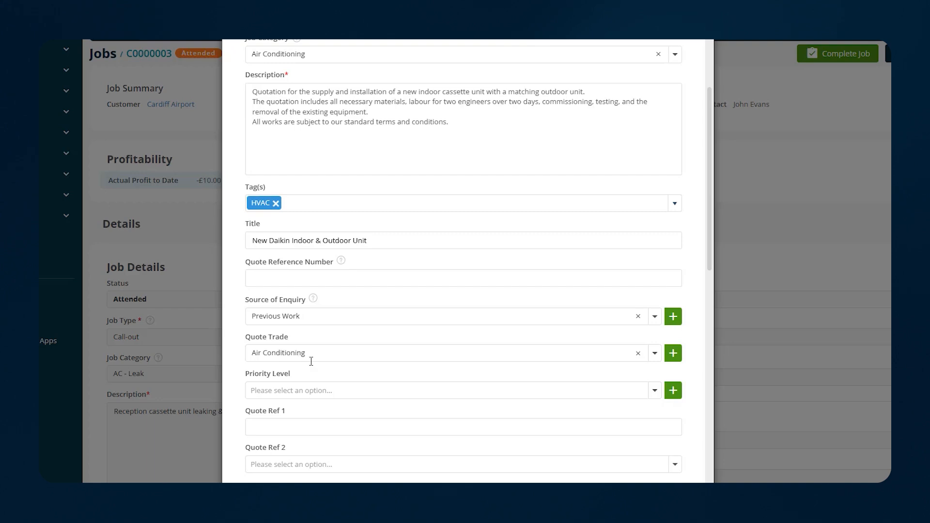
{"action": "scroll", "coordinate": [396, 355], "scroll_direction": "down", "scroll_amount": 3}
{"action": "scroll", "coordinate": [398, 344], "scroll_direction": "down", "scroll_amount": 4}
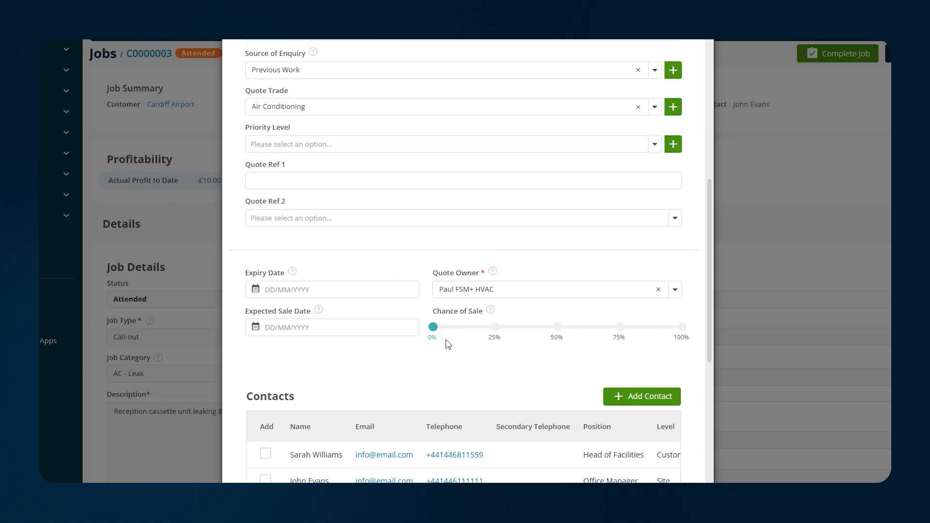
Set expiry date 30/06/2025, expected sale date 30/05/2025, and chance of sale 75%
{"action": "left_click", "coordinate": [314, 288]}
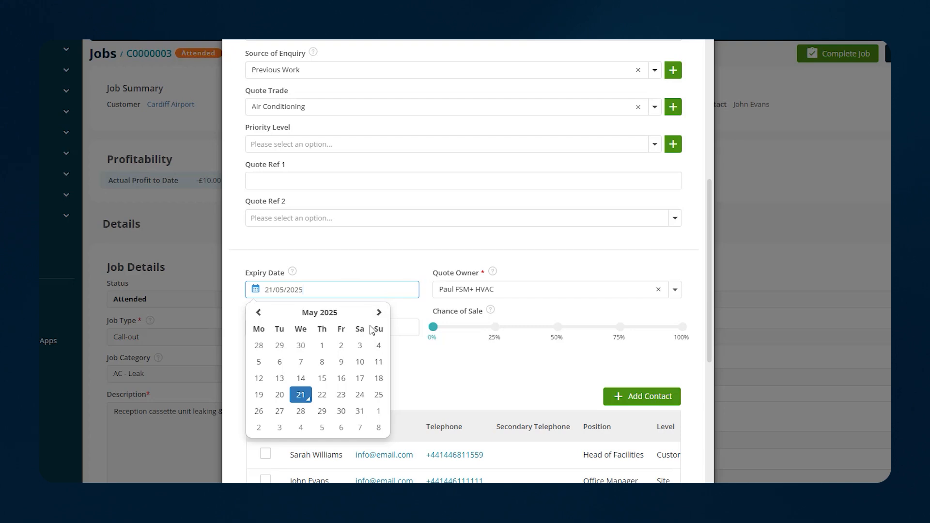
{"action": "left_click", "coordinate": [379, 313]}
{"action": "left_click", "coordinate": [260, 427]}
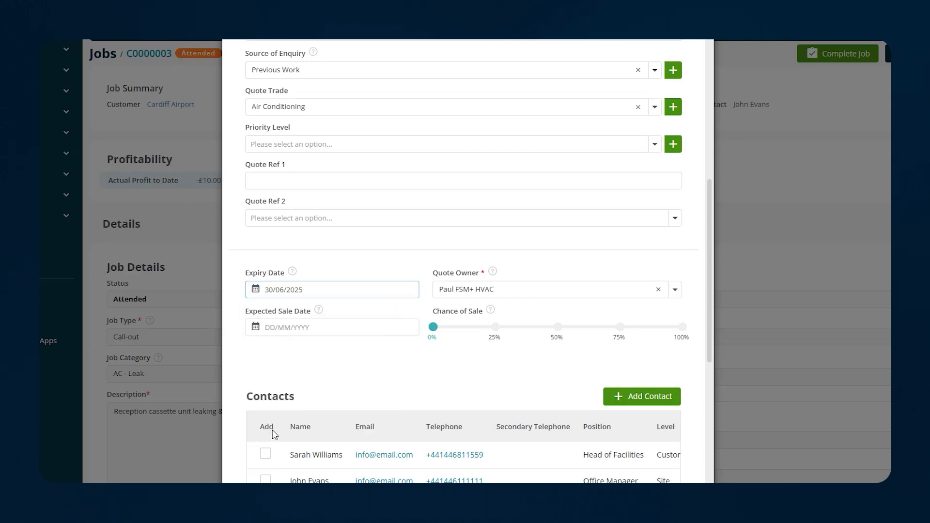
{"action": "left_click", "coordinate": [338, 328]}
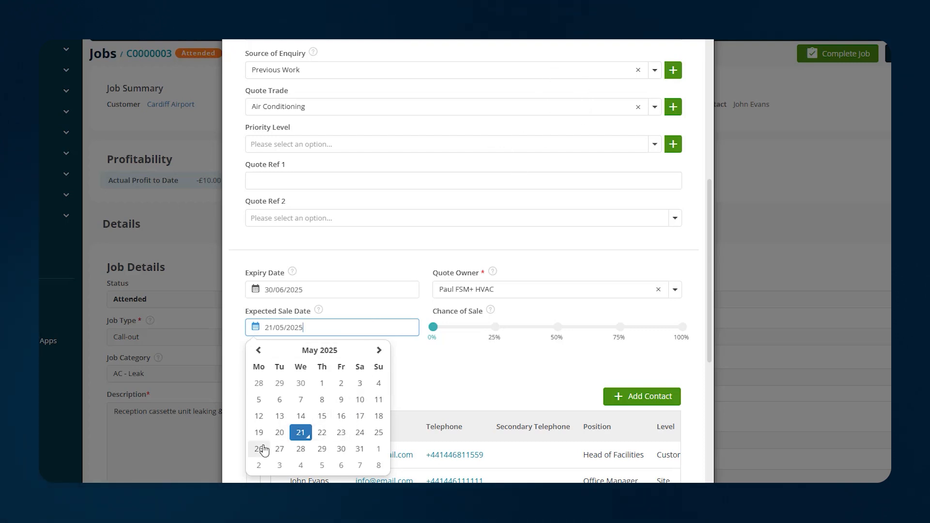
{"action": "left_click", "coordinate": [341, 449]}
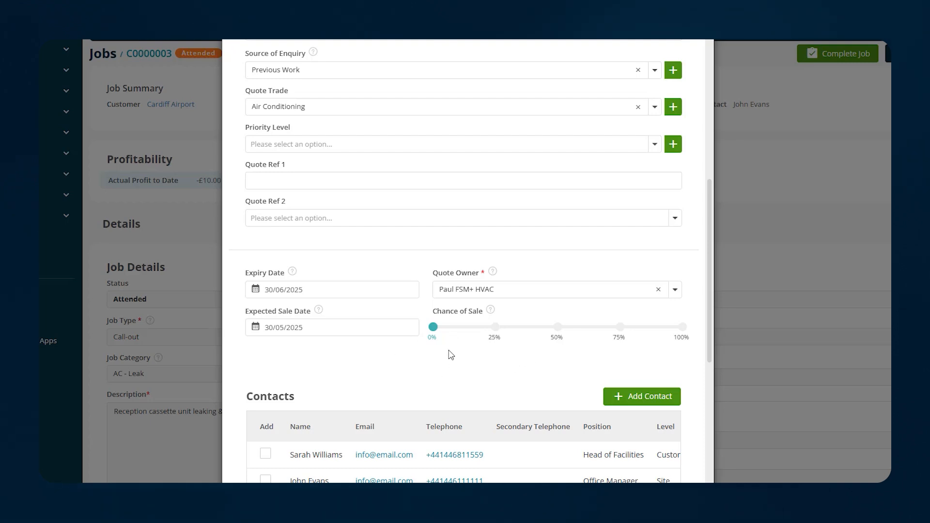
{"action": "left_click_drag", "start_coordinate": [433, 327], "coordinate": [639, 334]}
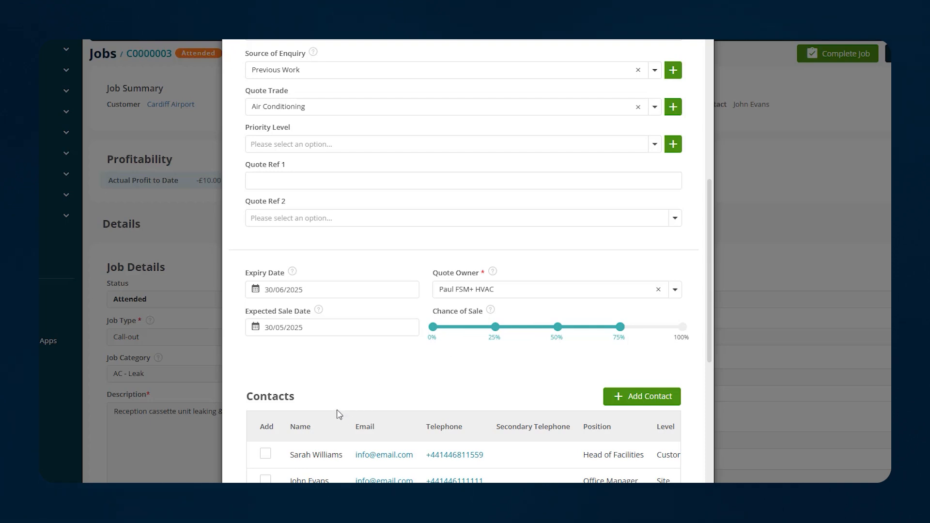
Add the Office Manager as a contact on the quote
{"action": "left_click", "coordinate": [266, 480]}
{"action": "scroll", "coordinate": [431, 400], "scroll_direction": "down", "scroll_amount": 2}
{"action": "scroll", "coordinate": [435, 395], "scroll_direction": "down", "scroll_amount": 10}
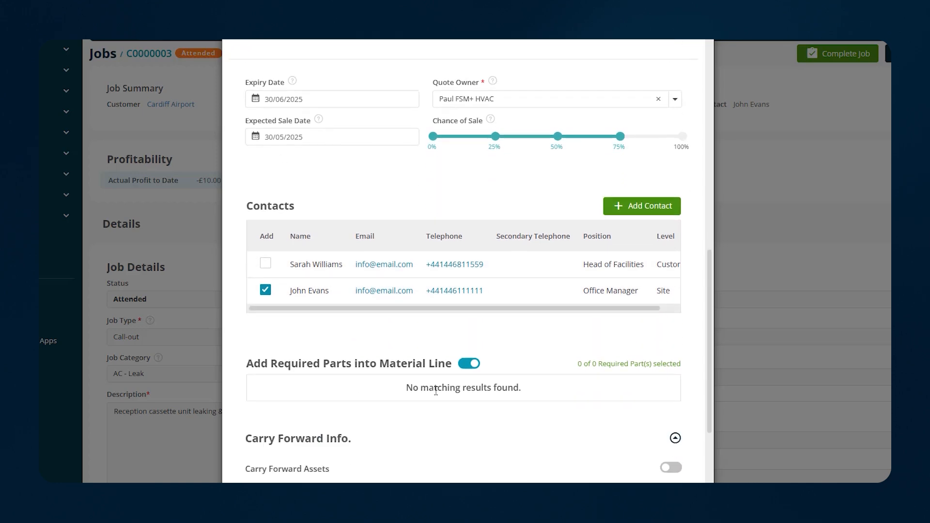
{"action": "scroll", "coordinate": [445, 384], "scroll_direction": "down", "scroll_amount": 2}
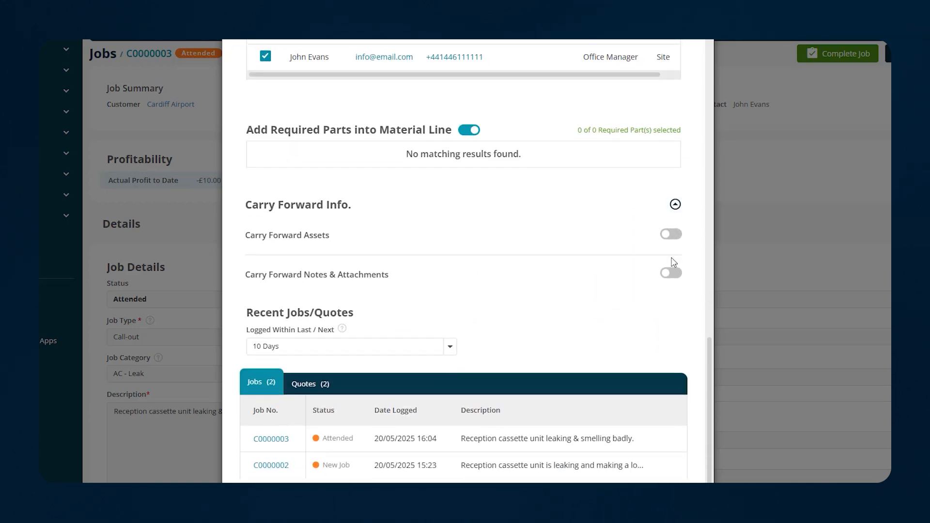
Carry the job's assets and all its notes & attachments forward to the quote
{"action": "left_click", "coordinate": [676, 237]}
{"action": "left_click", "coordinate": [673, 369]}
{"action": "scroll", "coordinate": [617, 385], "scroll_direction": "down", "scroll_amount": 8}
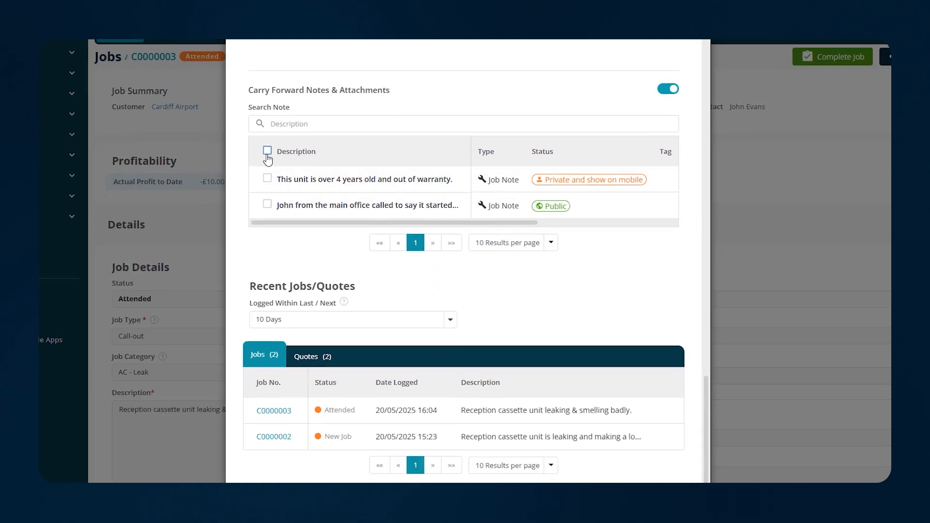
{"action": "left_click", "coordinate": [264, 150]}
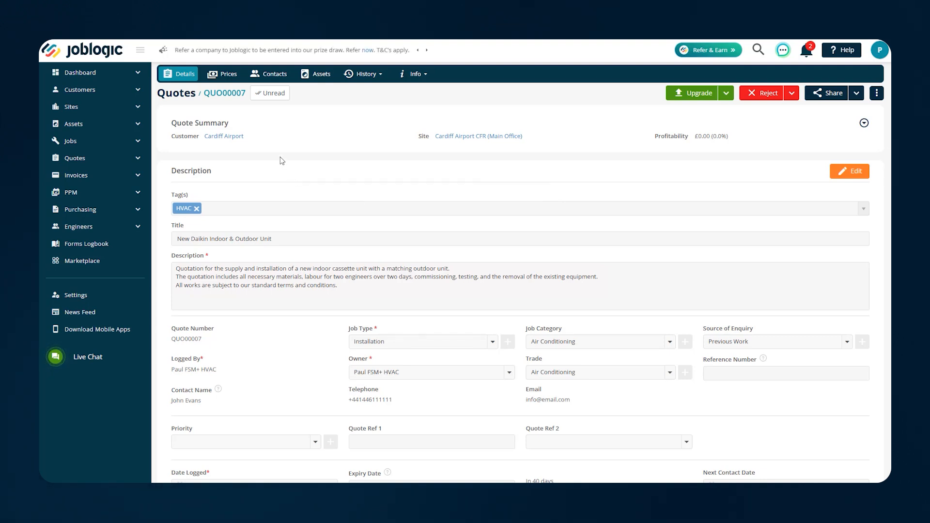
Show the Prices tab of quote QUO00007
{"action": "left_click", "coordinate": [225, 76]}
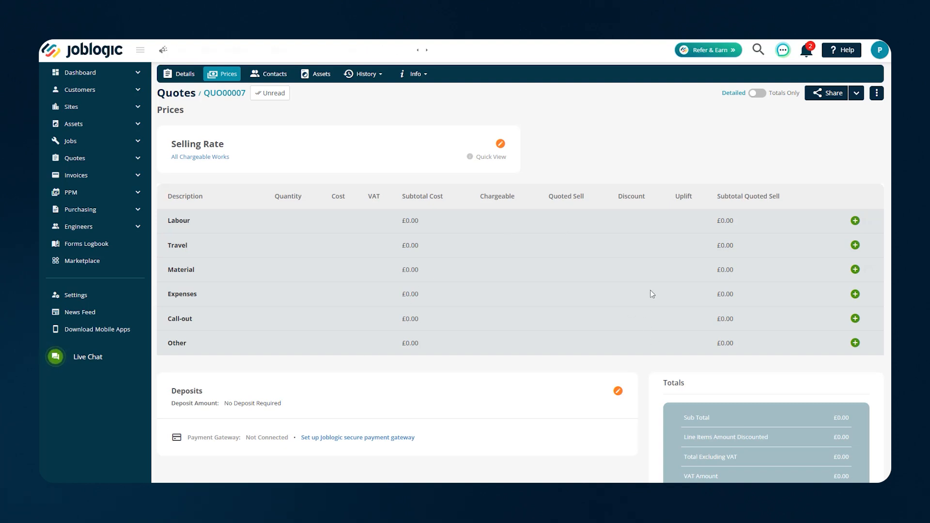
Start a labour cost line and set its duration to 16 hours
{"action": "left_click", "coordinate": [855, 221]}
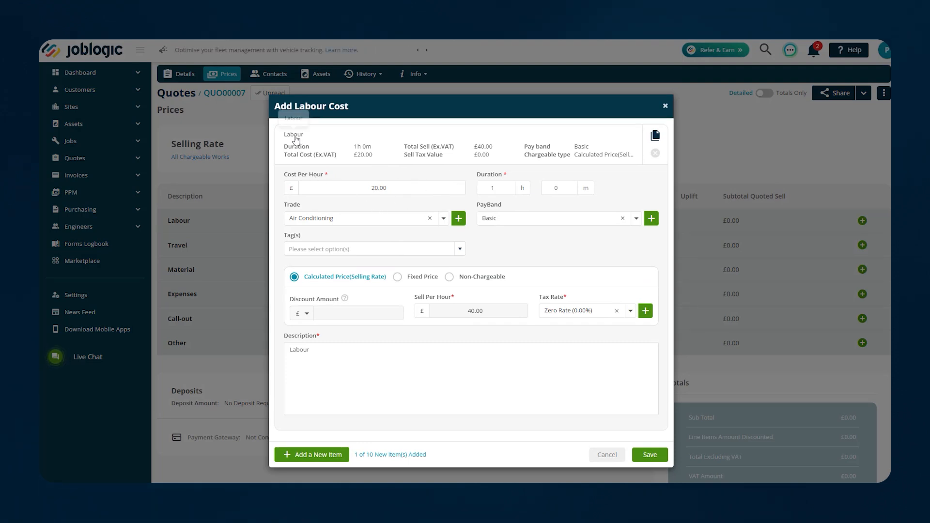
{"action": "left_click", "coordinate": [496, 188]}
{"action": "type", "text": "8"}
{"action": "left_click", "coordinate": [611, 192]}
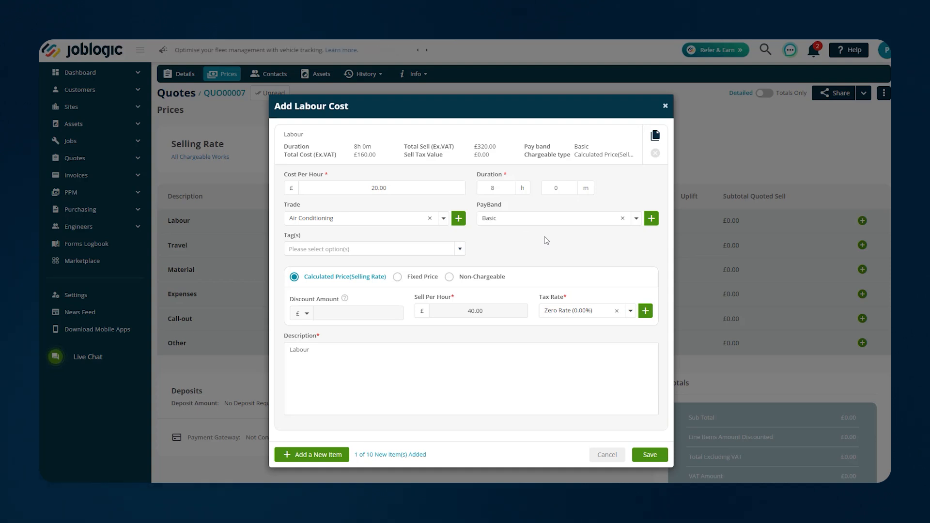
{"action": "double_click", "coordinate": [488, 189]}
{"action": "type", "text": "16"}
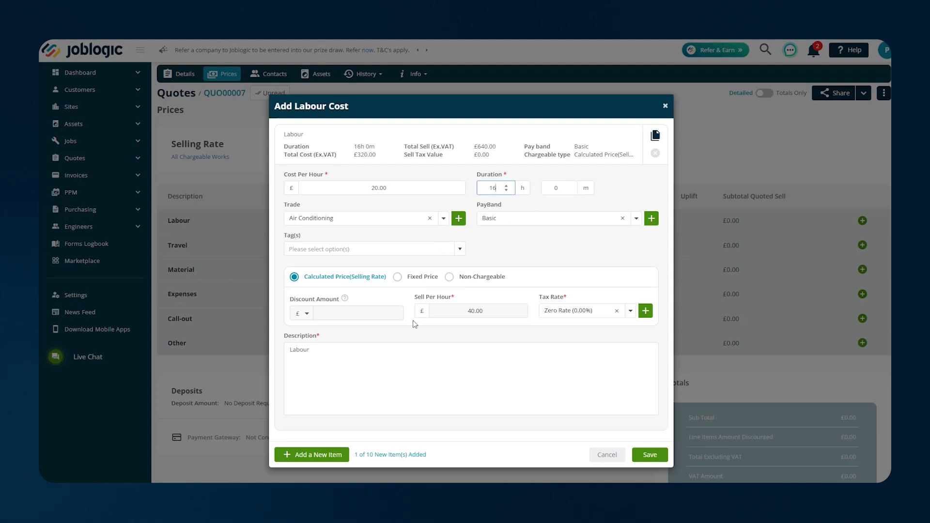
Describe the line as 'Labour - Senior Engineer' and add a second labour item
{"action": "left_click", "coordinate": [357, 354]}
{"action": "type", "text": "- Seniuo"}
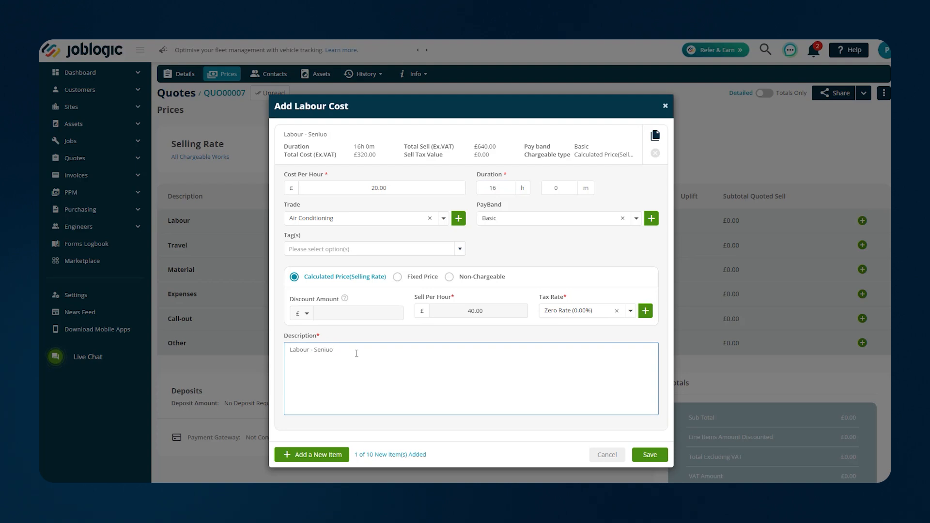
{"action": "key", "text": "BackSpace"}
{"action": "key", "text": "BackSpace"}
{"action": "type", "text": "or Engineer"}
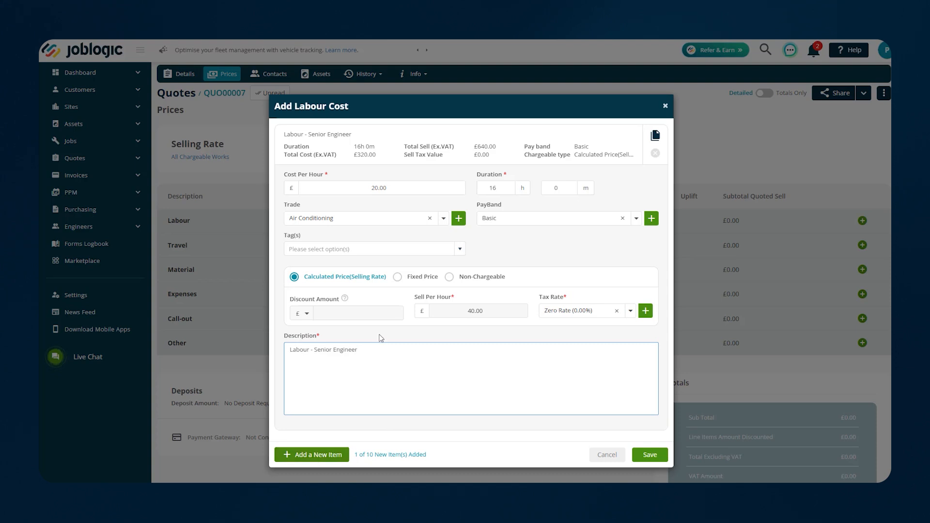
{"action": "left_click", "coordinate": [330, 456]}
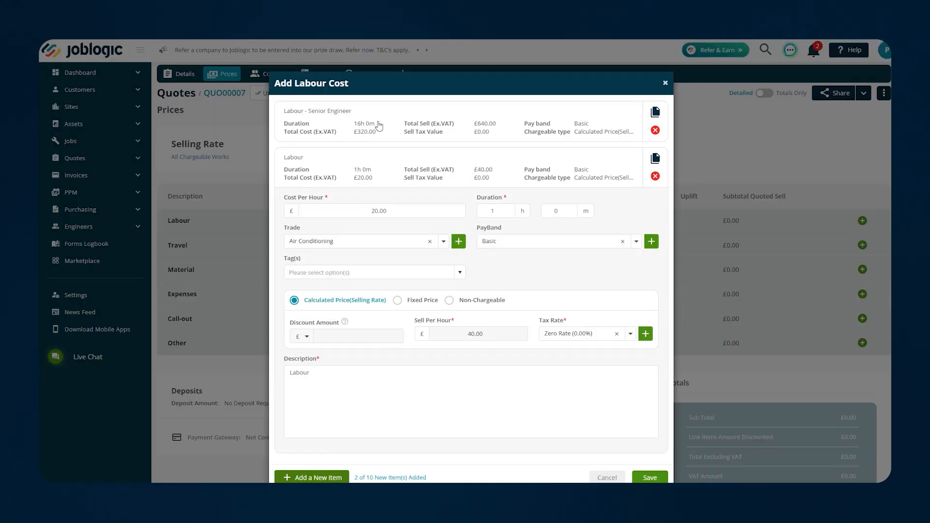
Make the second line 16 hours 'Labour - Air Conditioning Engineer' and save both labour items
{"action": "left_click_drag", "start_coordinate": [497, 208], "coordinate": [483, 211]}
{"action": "type", "text": "6"}
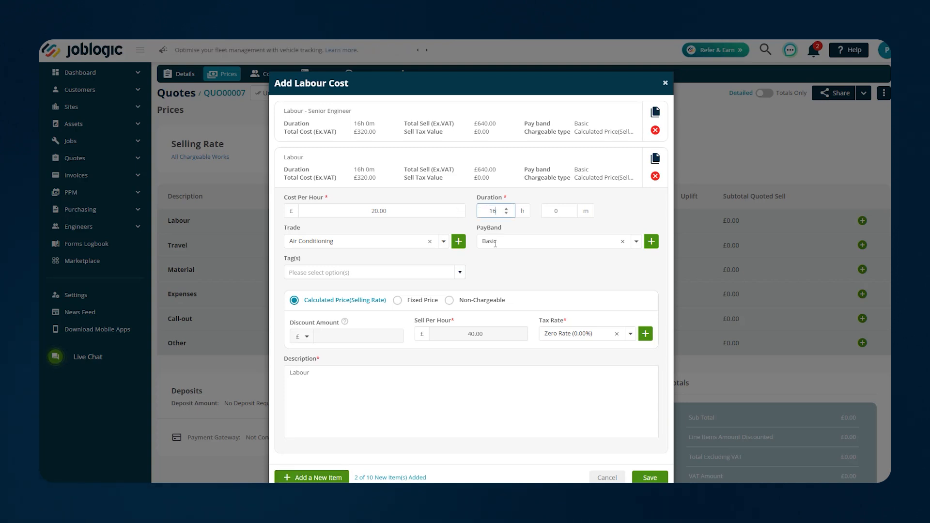
{"action": "left_click", "coordinate": [350, 376]}
{"action": "type", "text": "-"}
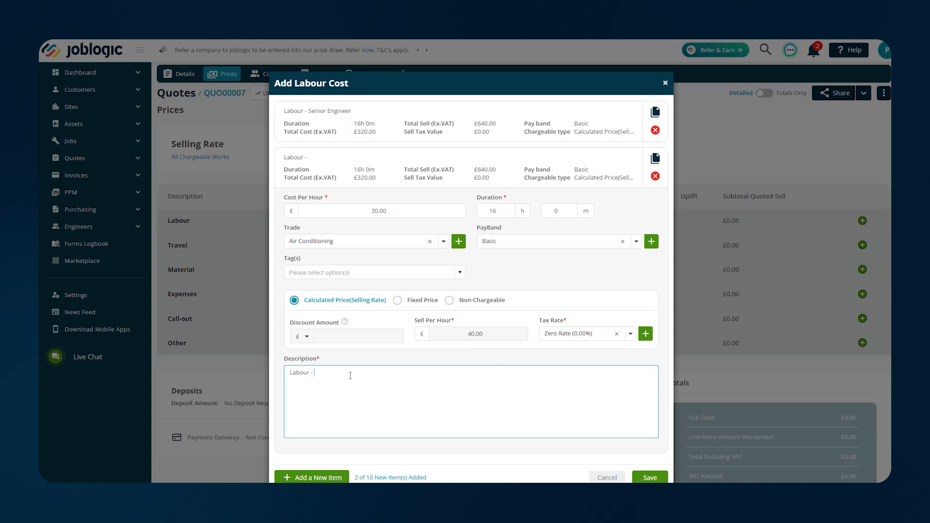
{"action": "type", "text": " Air Conditiong"}
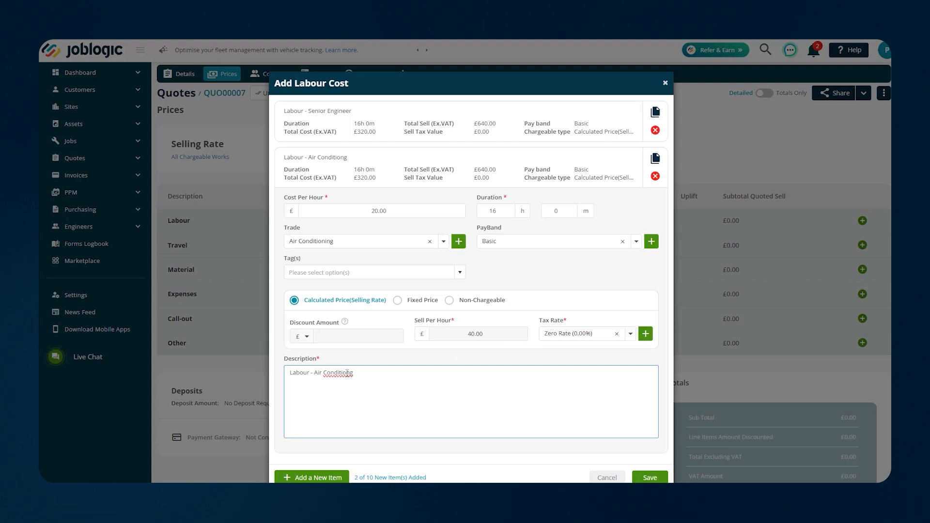
{"action": "right_click", "coordinate": [348, 373]}
{"action": "left_click", "coordinate": [402, 210]}
{"action": "type", "text": "ing Engineer"}
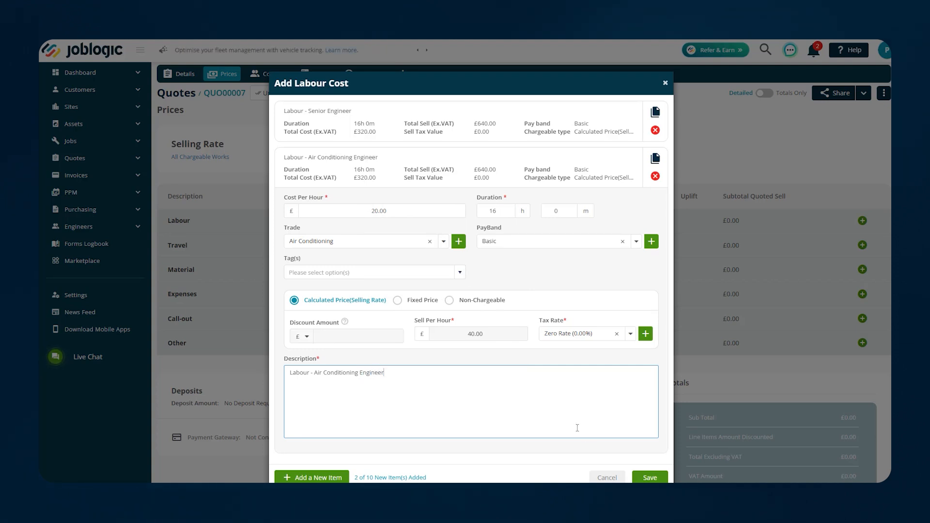
{"action": "left_click", "coordinate": [649, 478]}
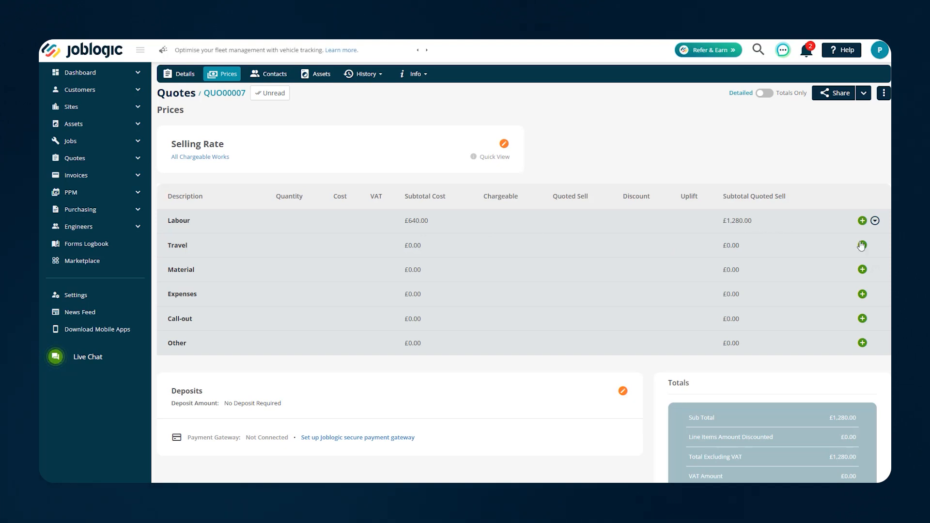
Expand and then collapse the Labour group in QUO00007's prices, hiding its two engineer lines
{"action": "left_click", "coordinate": [875, 221]}
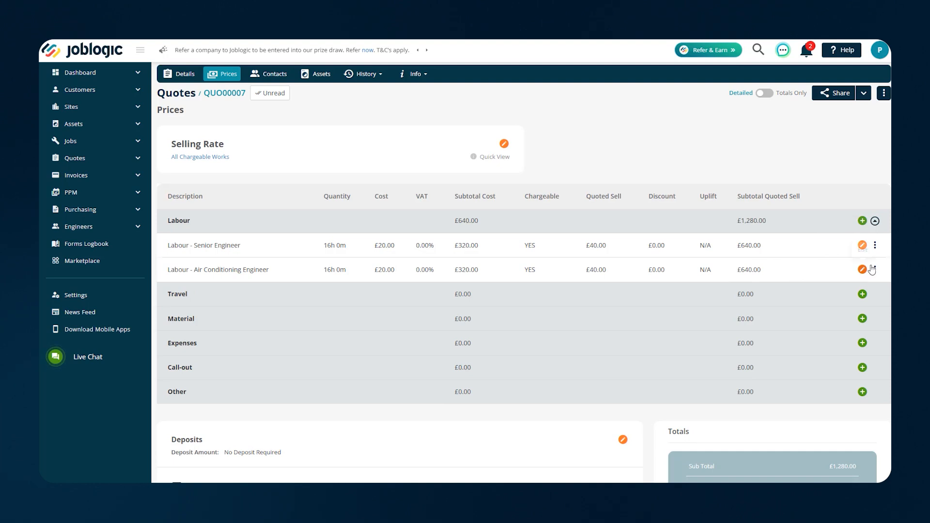
{"action": "left_click", "coordinate": [876, 221]}
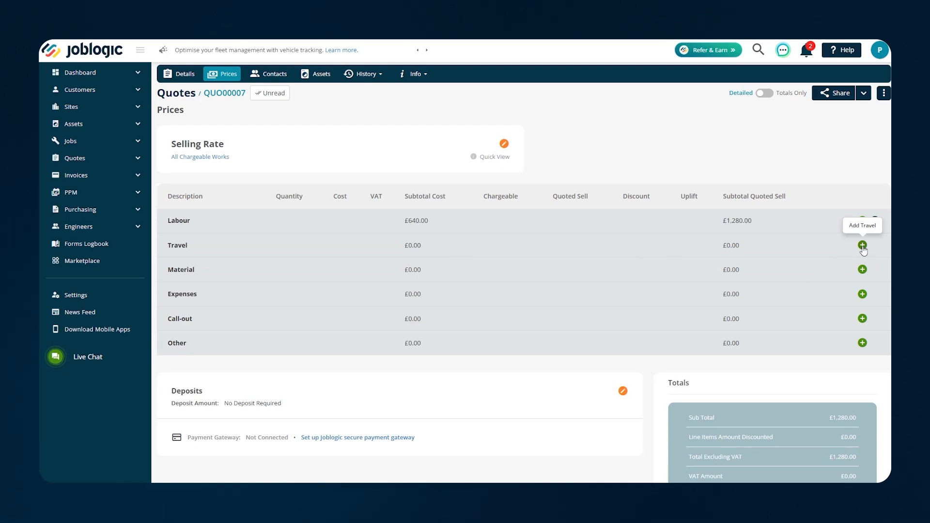
Add a 2-hour Travel line at £20 cost and £40 sell per hour, £80.00 total
{"action": "left_click", "coordinate": [862, 246]}
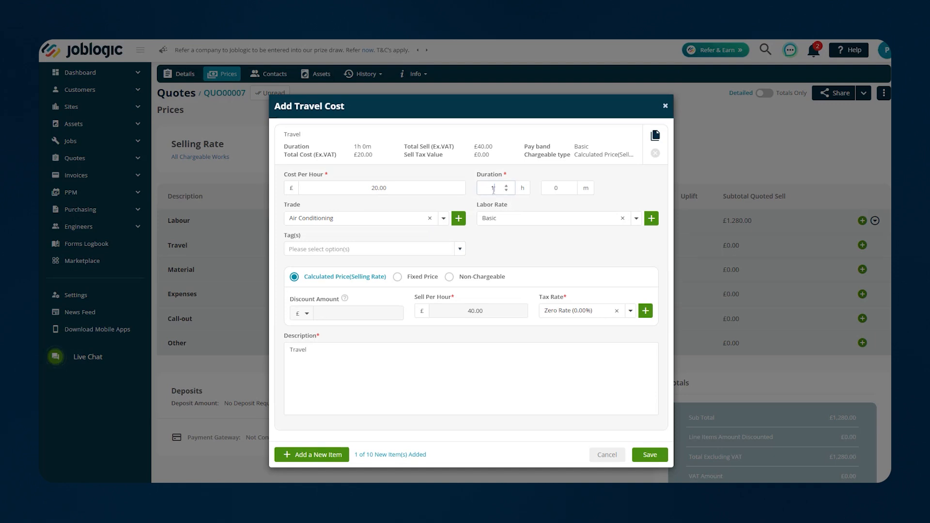
{"action": "type", "text": "2"}
{"action": "left_click", "coordinate": [643, 455]}
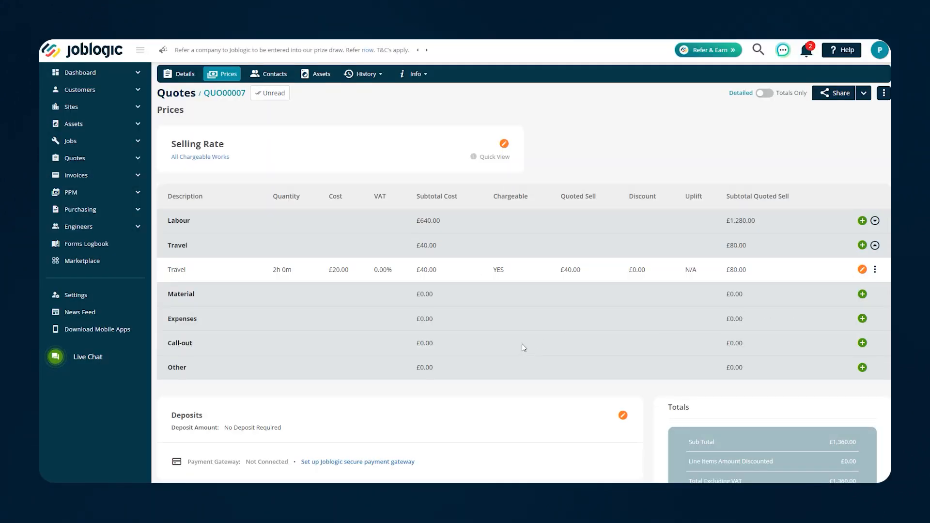
Add Daikin FFQ50C equipment as a fixed-price Material line: £1,650 cost, £2,300.00 sell
{"action": "left_click", "coordinate": [862, 294]}
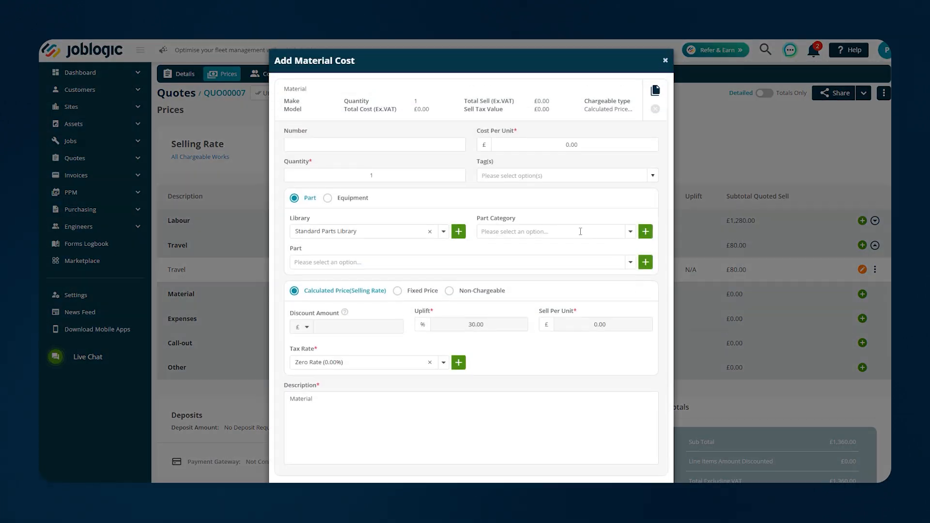
{"action": "left_click", "coordinate": [352, 200]}
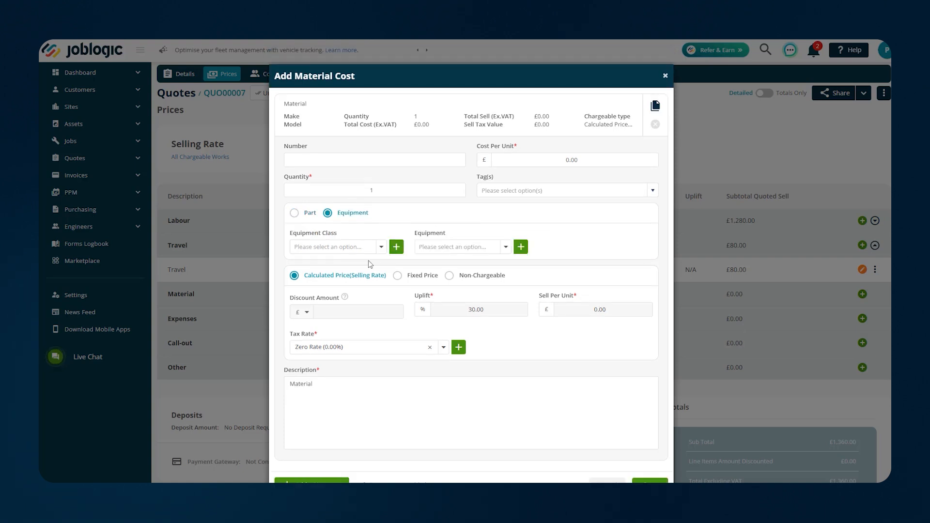
{"action": "left_click", "coordinate": [504, 249]}
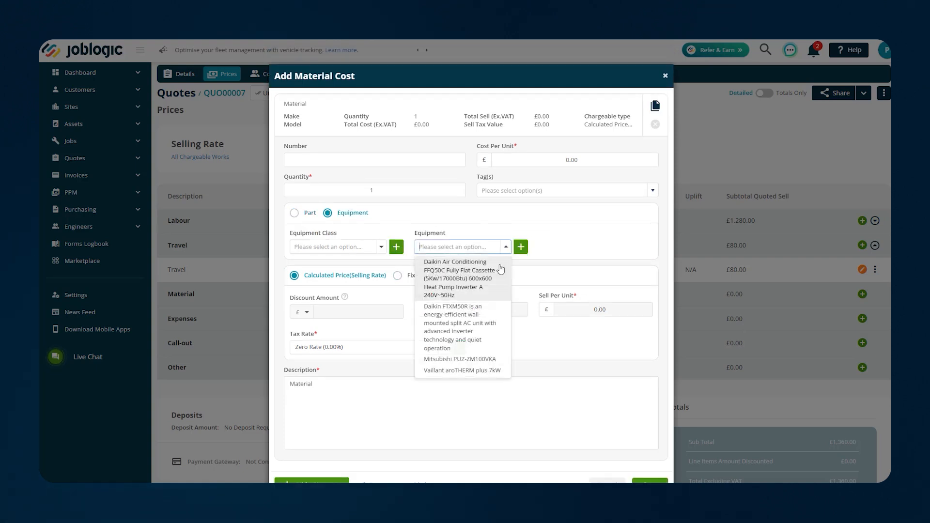
{"action": "left_click", "coordinate": [456, 280]}
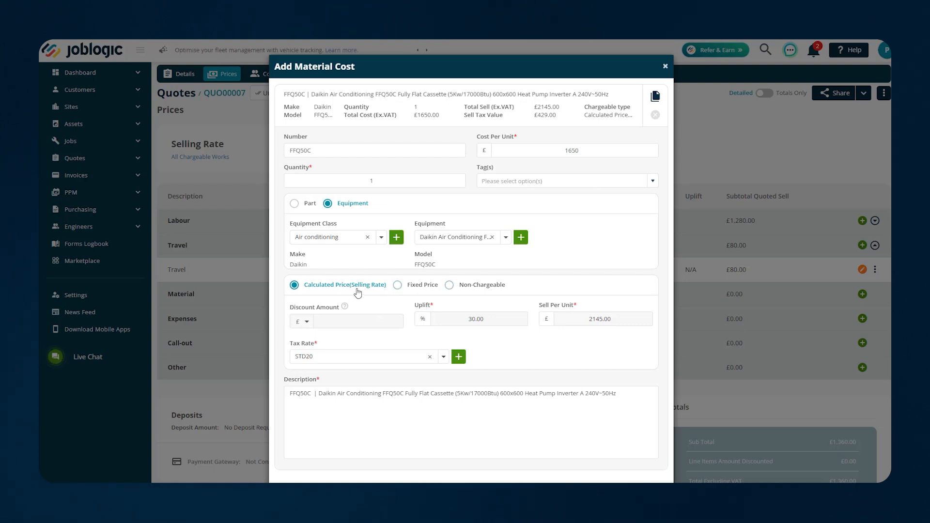
{"action": "left_click", "coordinate": [398, 286]}
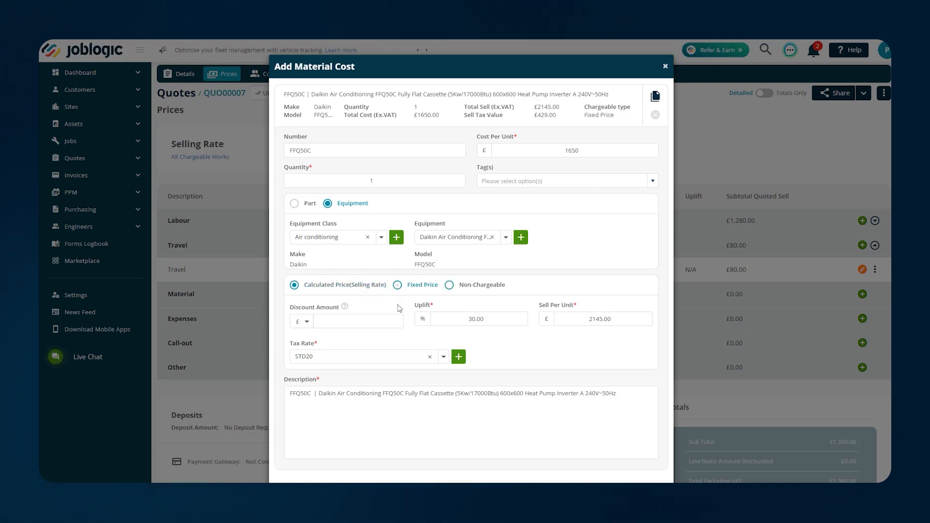
{"action": "left_click", "coordinate": [449, 319]}
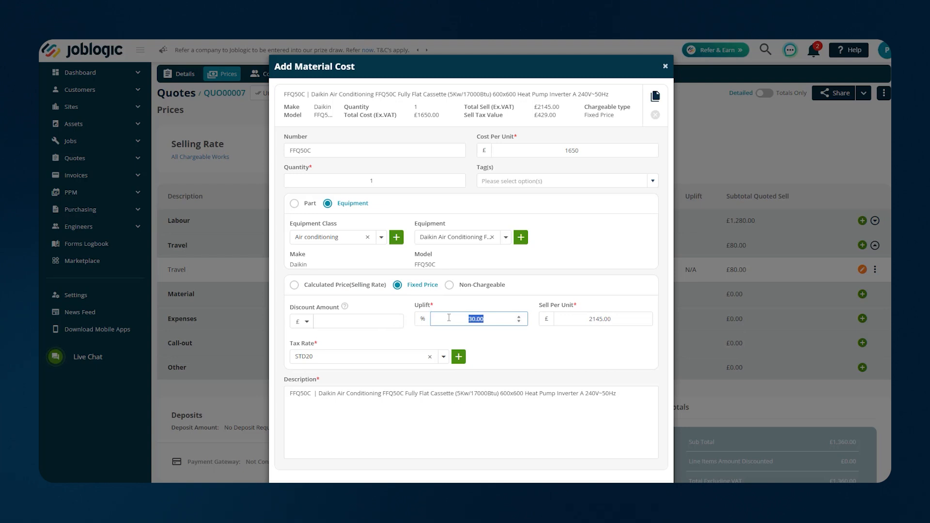
{"action": "type", "text": "35."}
{"action": "left_click", "coordinate": [511, 343]}
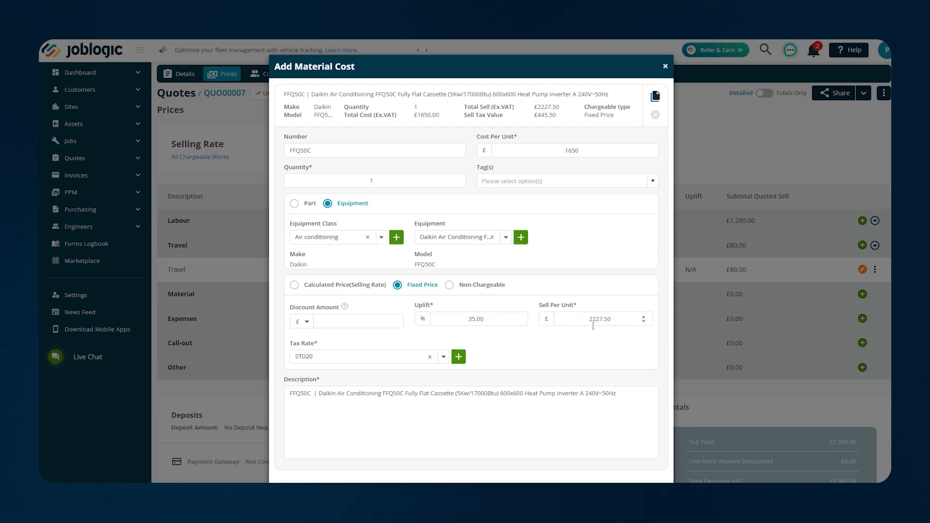
{"action": "left_click_drag", "start_coordinate": [616, 320], "coordinate": [564, 330]}
{"action": "type", "text": "2300.00"}
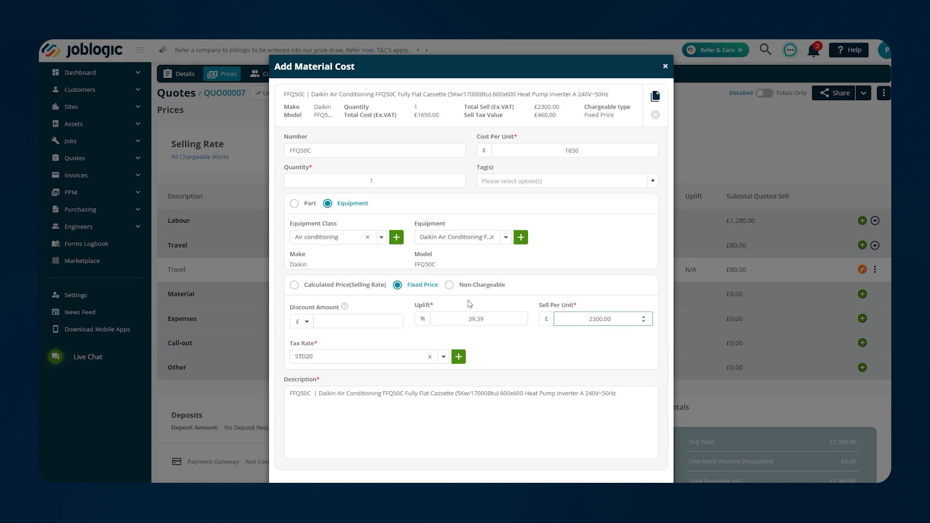
{"action": "left_click", "coordinate": [498, 333]}
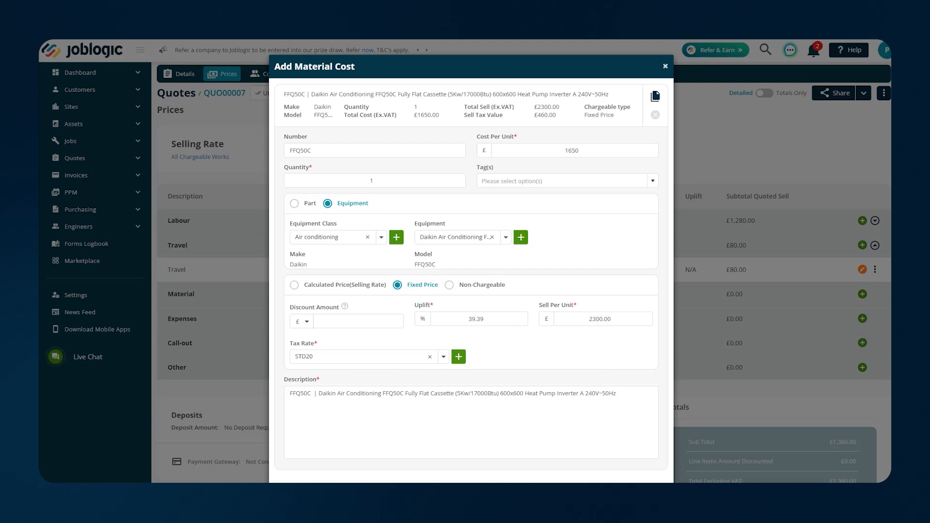
{"action": "left_click", "coordinate": [652, 493]}
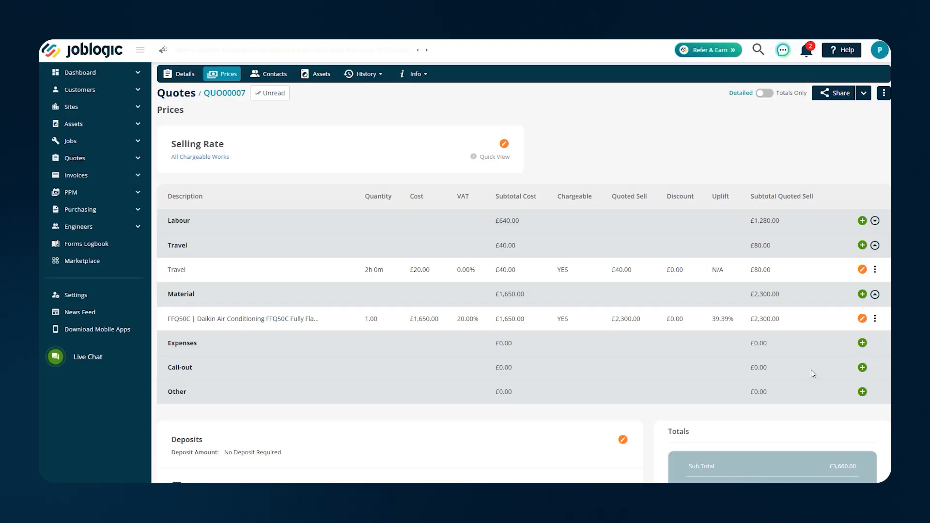
Add a Parking expense at £10.00 cost per unit, selling for £11.00
{"action": "left_click", "coordinate": [863, 343]}
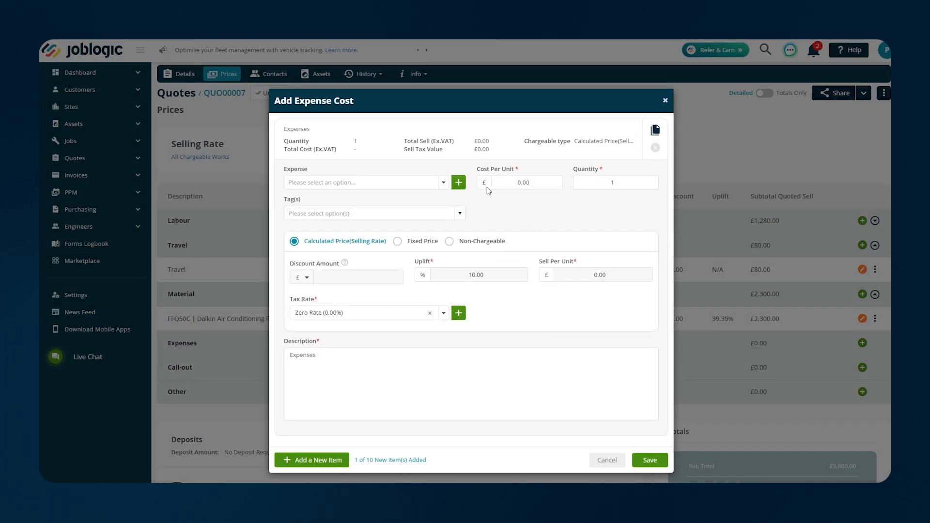
{"action": "left_click", "coordinate": [444, 183]}
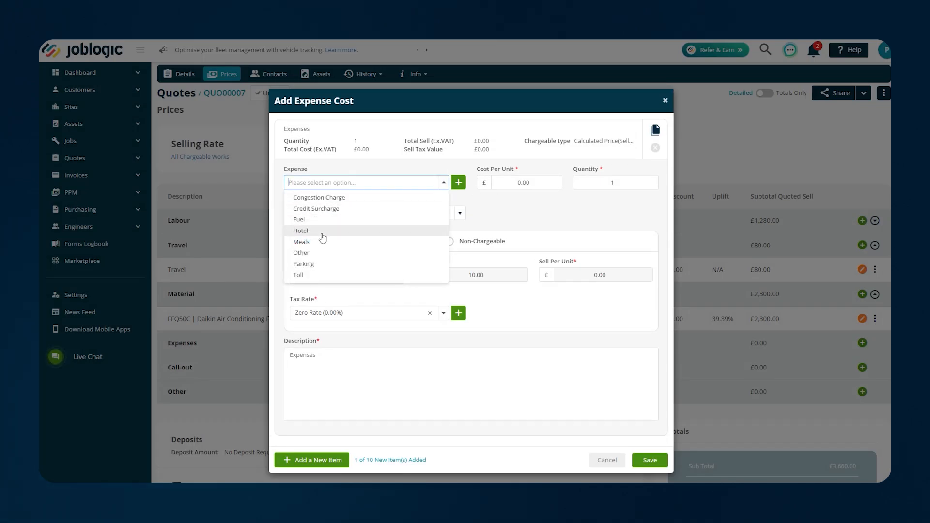
{"action": "left_click", "coordinate": [328, 265]}
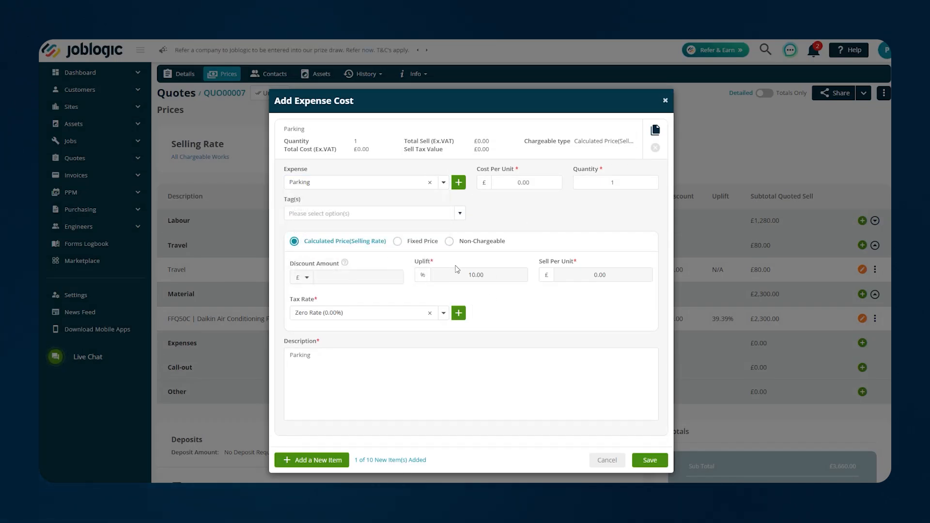
{"action": "left_click_drag", "start_coordinate": [533, 184], "coordinate": [510, 183]}
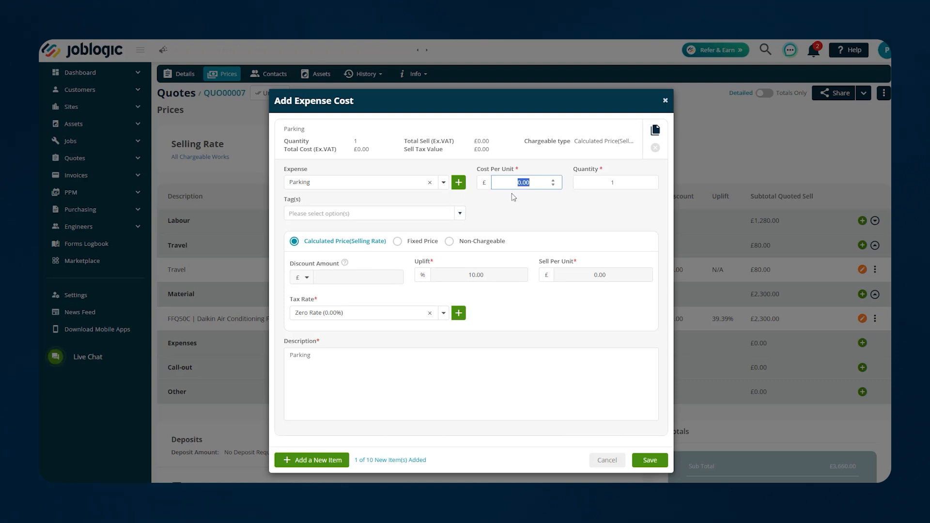
{"action": "left_click", "coordinate": [531, 307]}
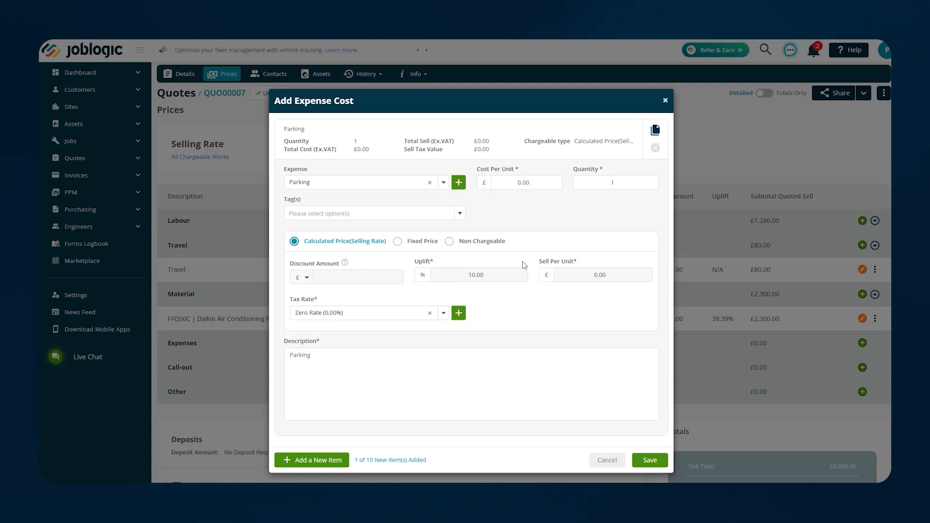
{"action": "left_click_drag", "start_coordinate": [533, 184], "coordinate": [507, 185]}
{"action": "type", "text": "10.00"}
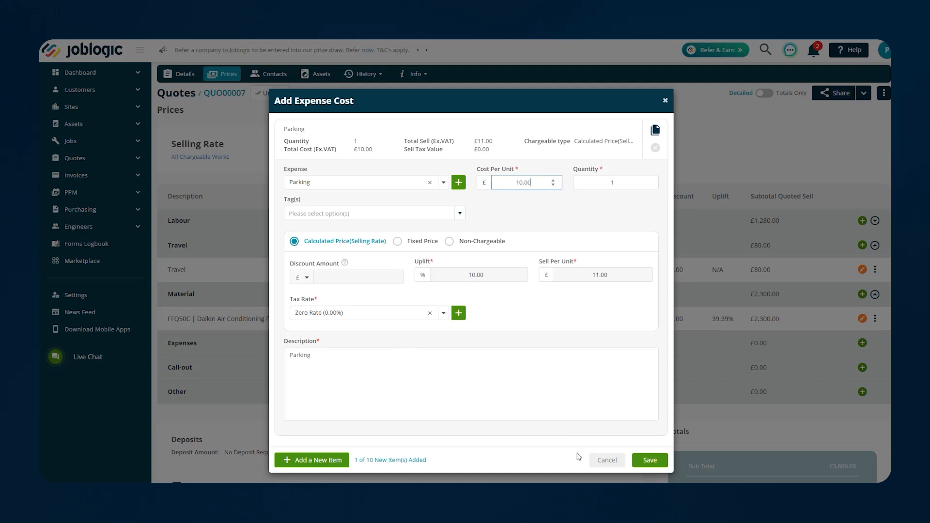
{"action": "left_click", "coordinate": [650, 461]}
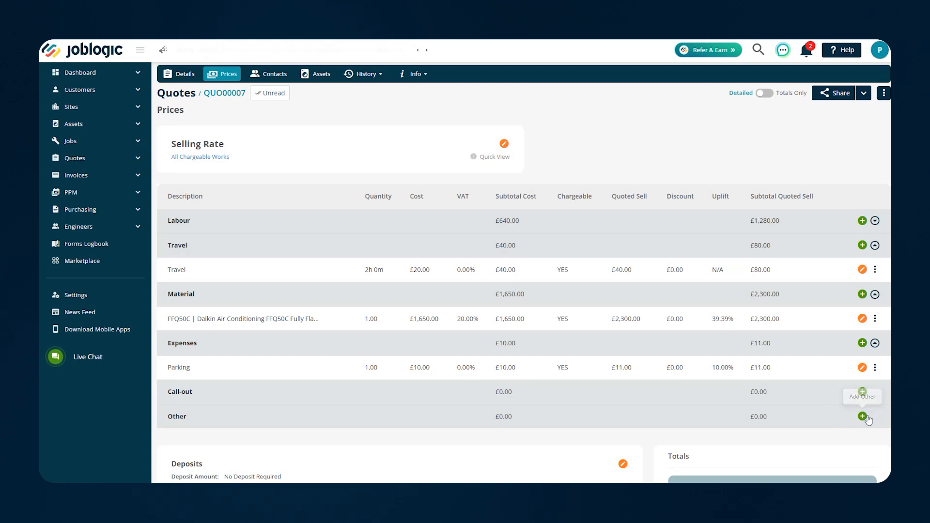
Add an Other cost line described 'Consumables' with a £50.00 cost
{"action": "left_click", "coordinate": [863, 416]}
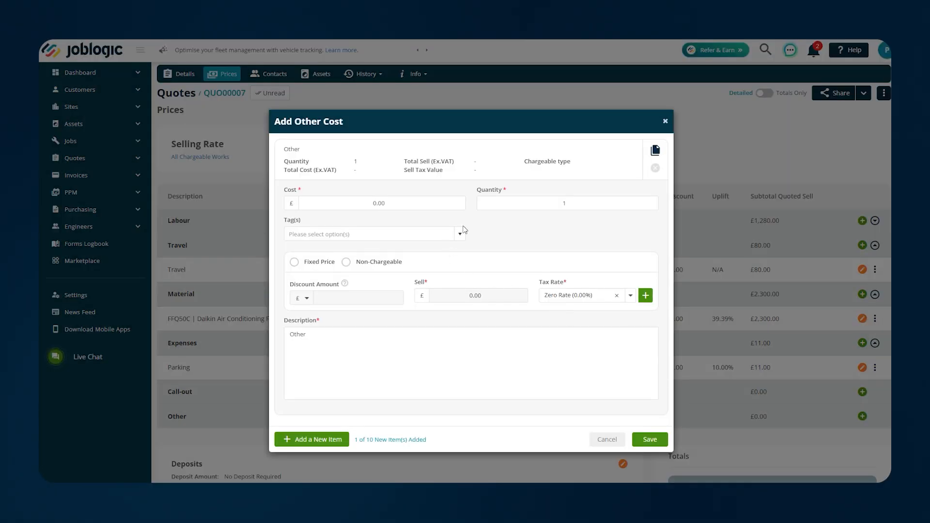
{"action": "left_click", "coordinate": [392, 204]}
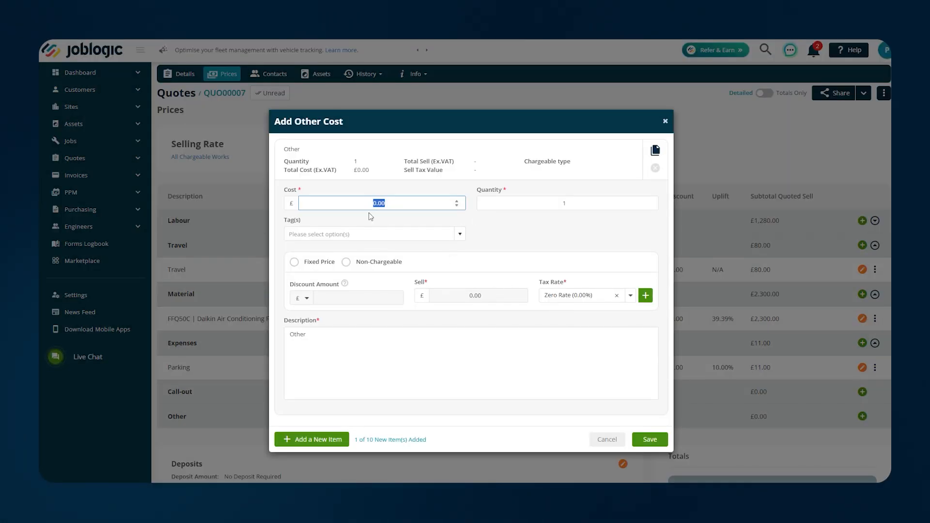
{"action": "type", "text": "50.0"}
{"action": "left_click", "coordinate": [319, 334]}
{"action": "type", "text": "Consumables"}
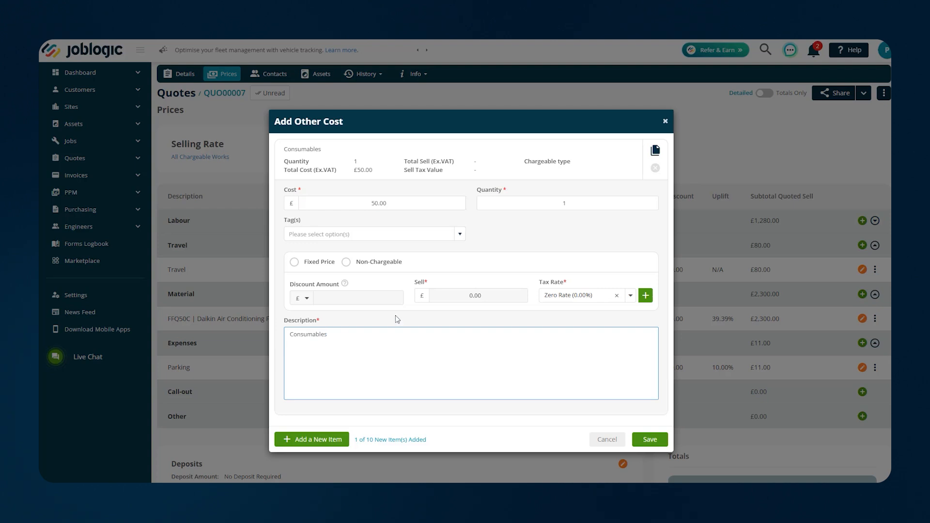
{"action": "left_click", "coordinate": [651, 439]}
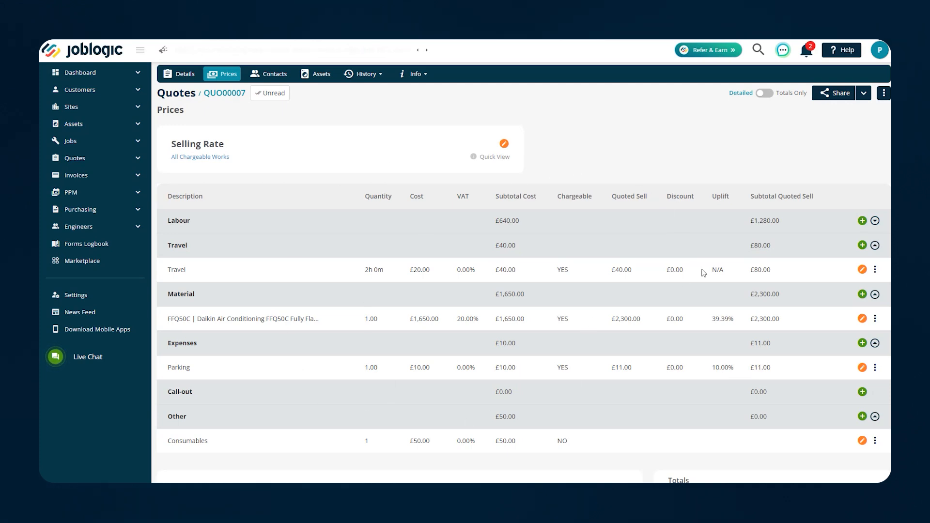
{"action": "scroll", "coordinate": [764, 248], "scroll_direction": "down", "scroll_amount": 3}
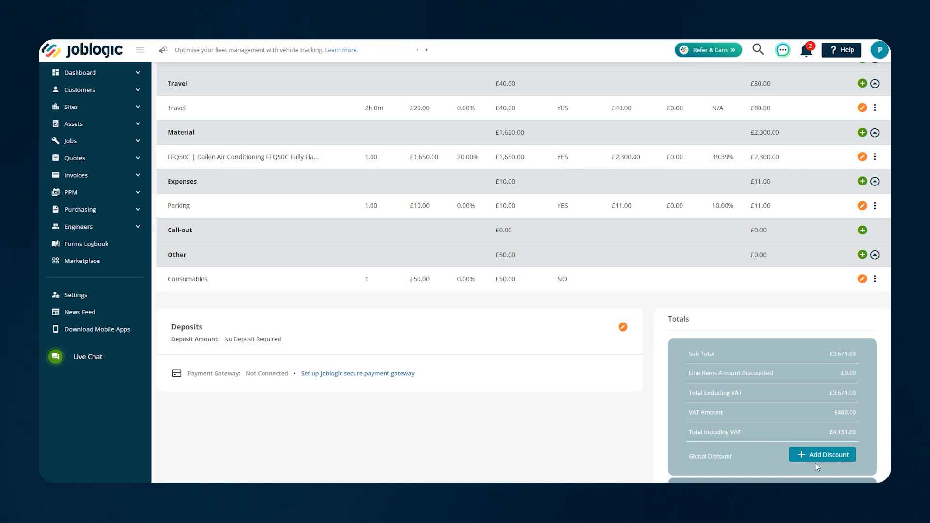
{"action": "left_click", "coordinate": [826, 456]}
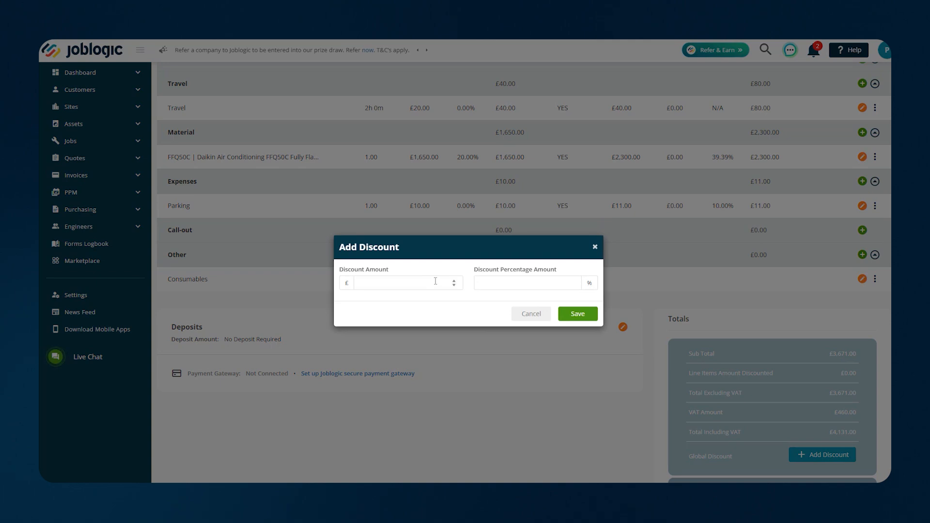
{"action": "left_click", "coordinate": [499, 282]}
{"action": "left_click", "coordinate": [580, 315]}
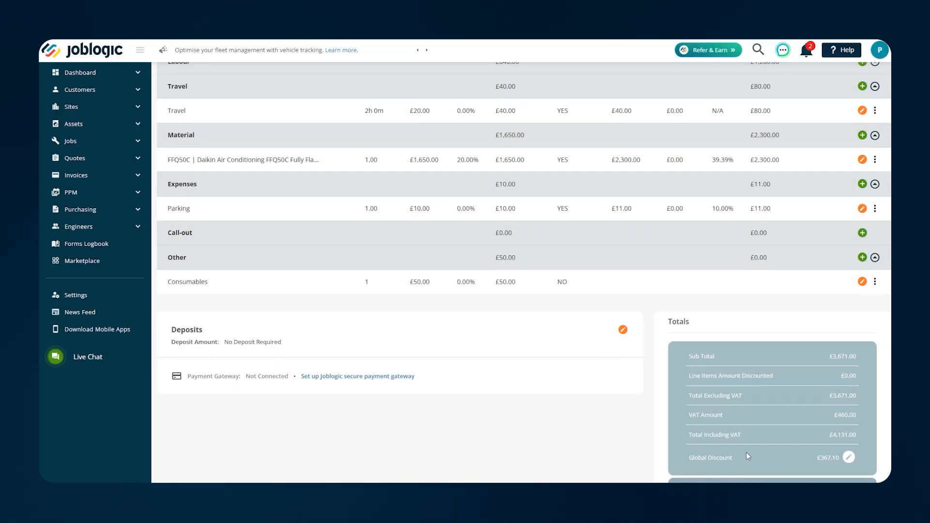
{"action": "scroll", "coordinate": [743, 381], "scroll_direction": "up", "scroll_amount": 4}
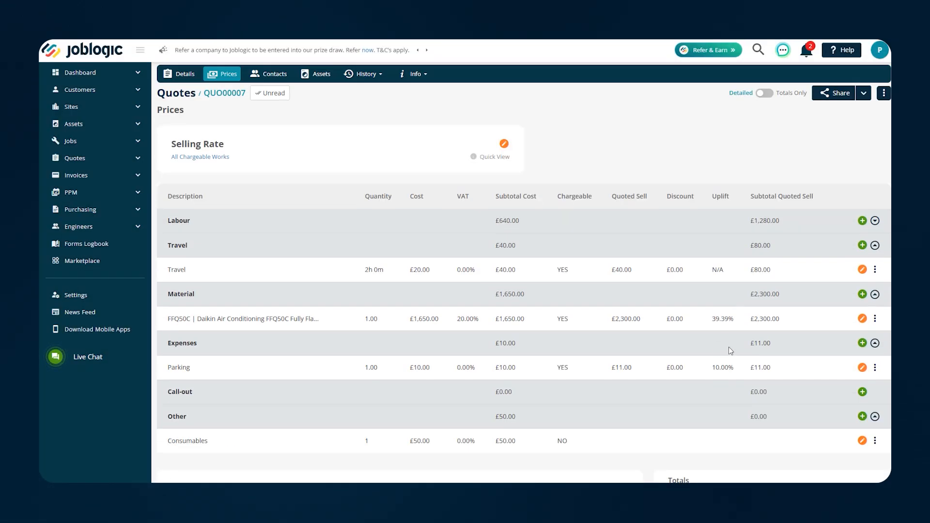
{"action": "scroll", "coordinate": [651, 373], "scroll_direction": "down", "scroll_amount": 3}
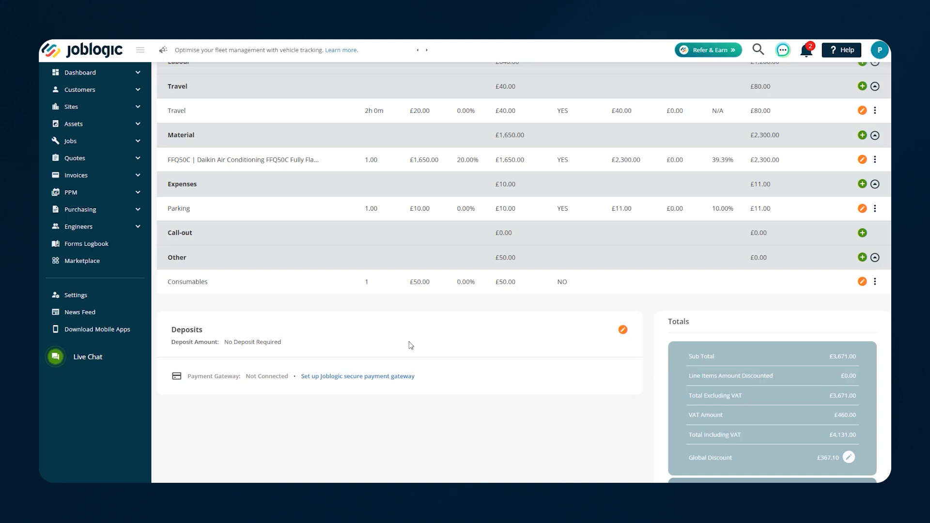
{"action": "scroll", "coordinate": [461, 367], "scroll_direction": "up", "scroll_amount": 1}
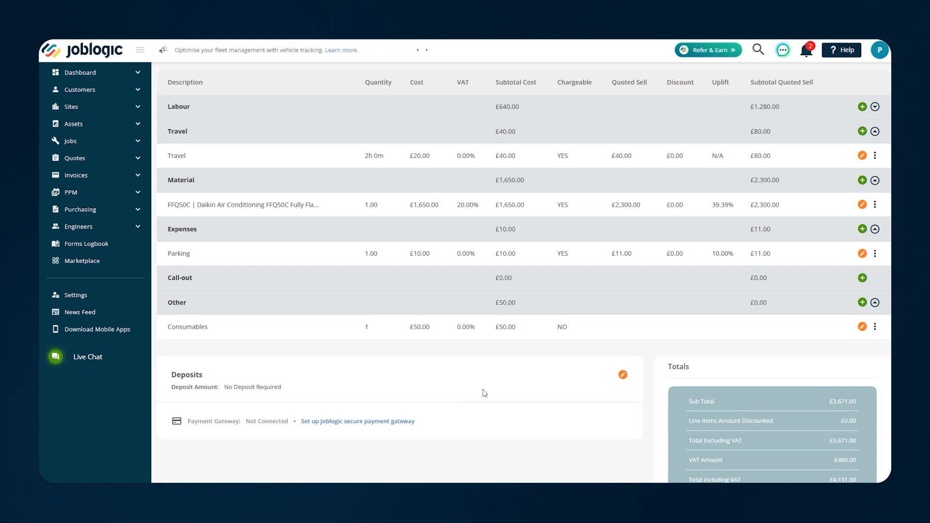
{"action": "scroll", "coordinate": [531, 402], "scroll_direction": "up", "scroll_amount": 2}
{"action": "scroll", "coordinate": [536, 438], "scroll_direction": "up", "scroll_amount": 1}
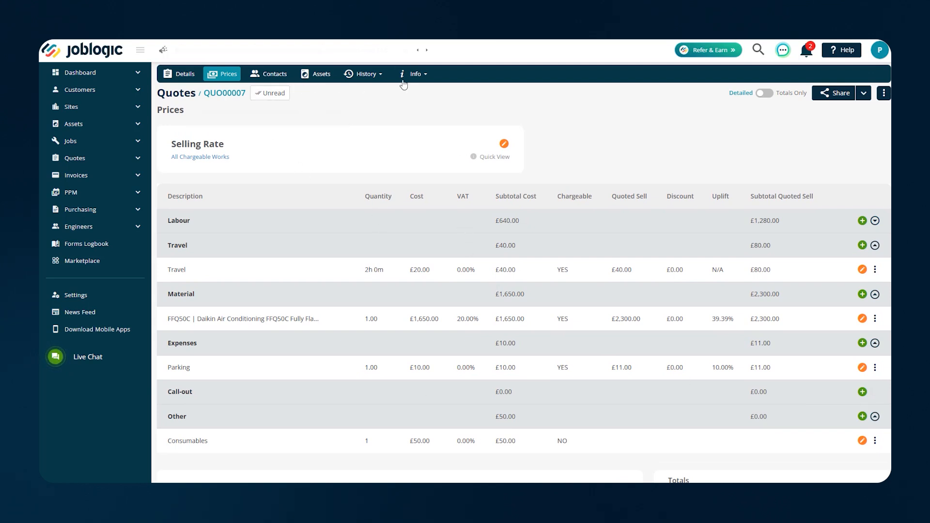
Move the Daikin FFQ50C cassette asset onto QUO00007 with the note 'Replacement of both units'
{"action": "left_click", "coordinate": [285, 75]}
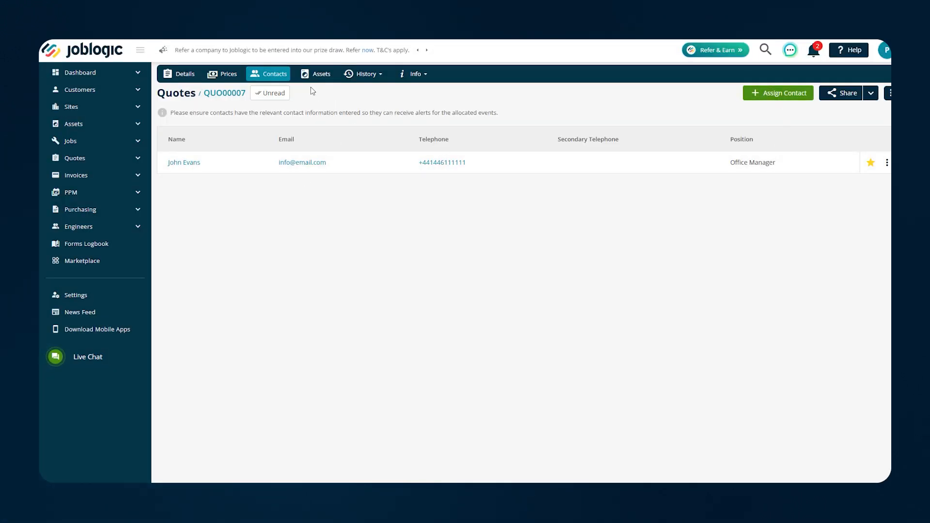
{"action": "left_click", "coordinate": [316, 74]}
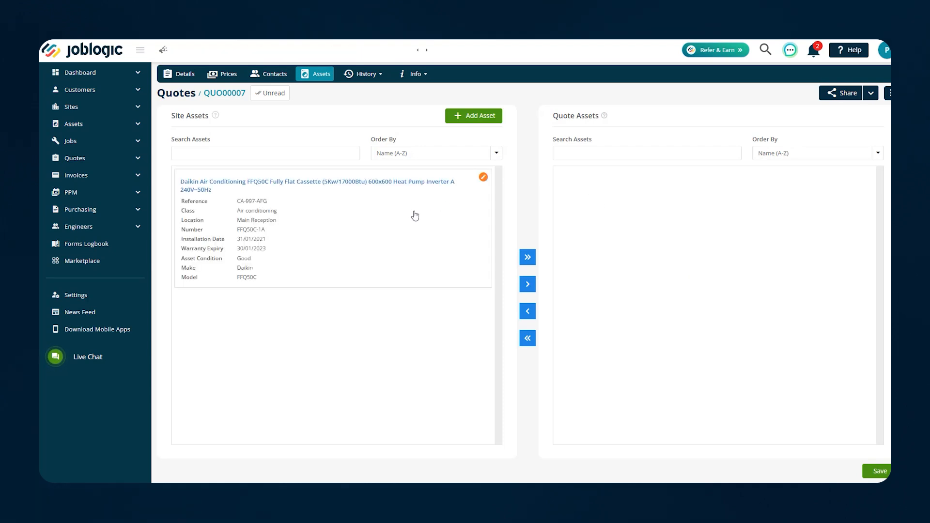
{"action": "left_click", "coordinate": [440, 231]}
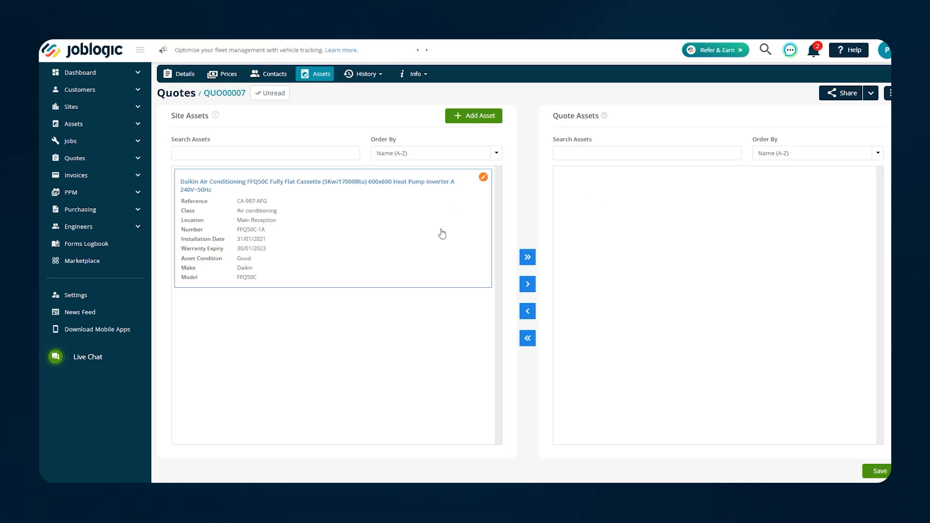
{"action": "left_click", "coordinate": [536, 311]}
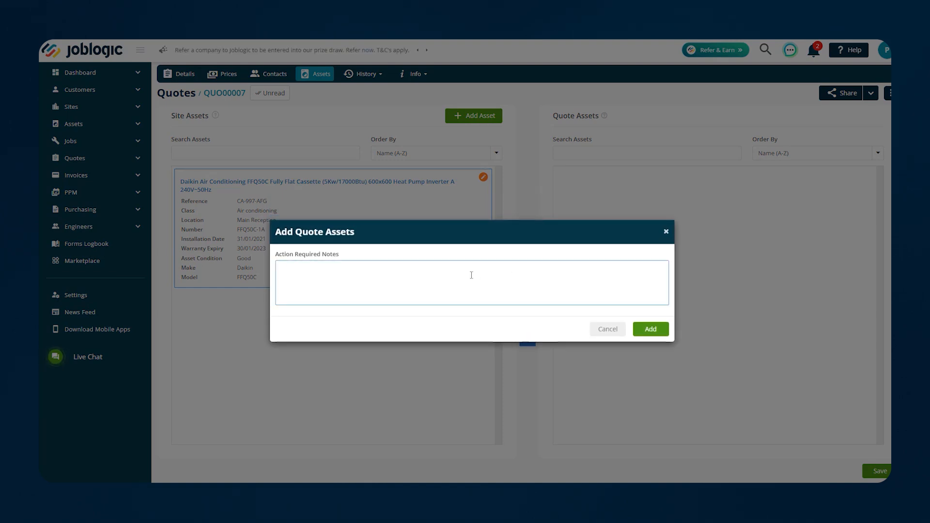
{"action": "type", "text": "Replacement of both units"}
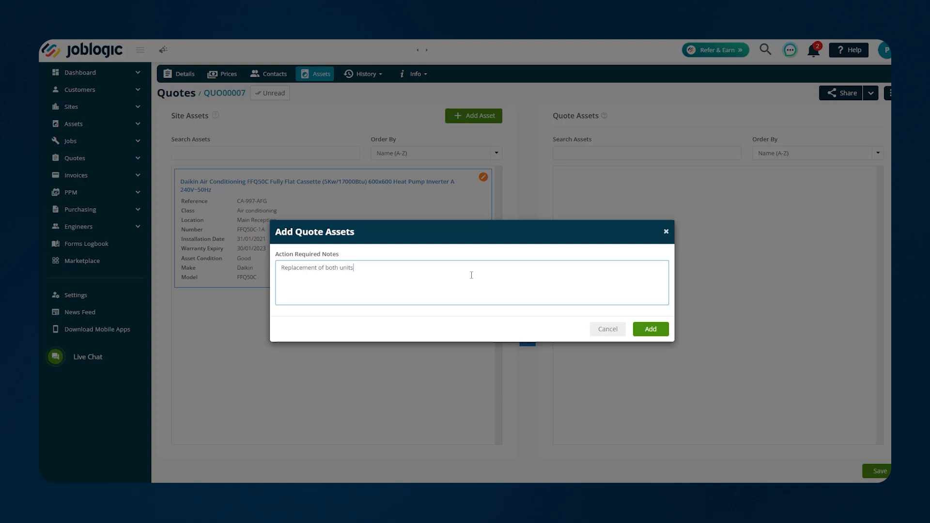
{"action": "left_click", "coordinate": [650, 330]}
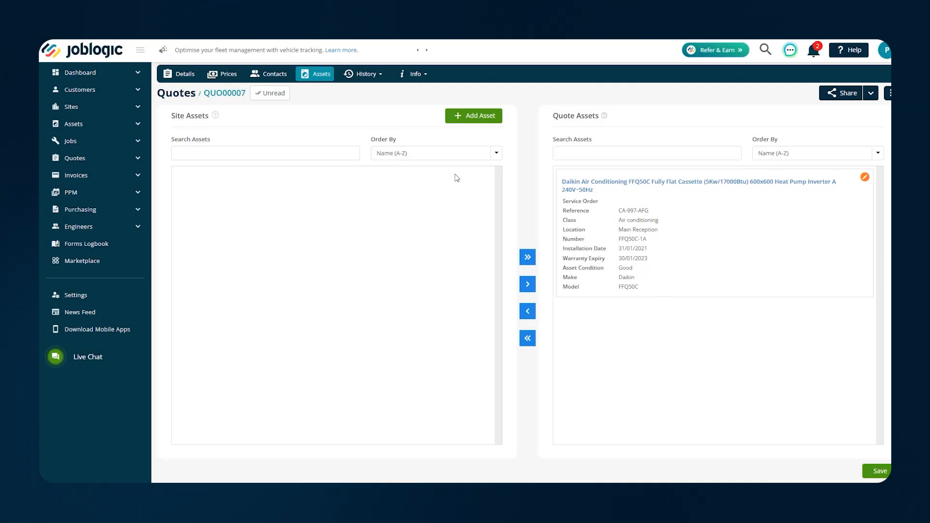
{"action": "left_click", "coordinate": [377, 80]}
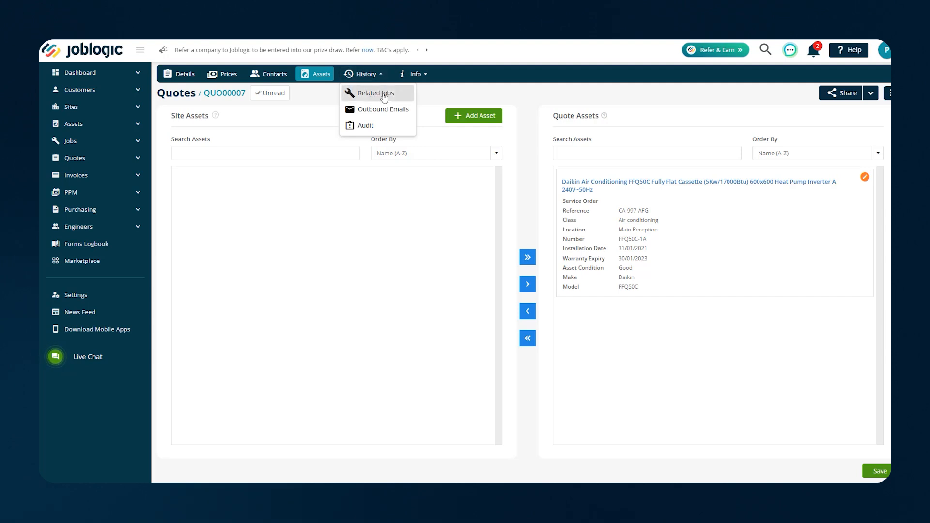
Display QUO00007's related jobs under job C0000003, then look at the Info options
{"action": "left_click", "coordinate": [385, 95]}
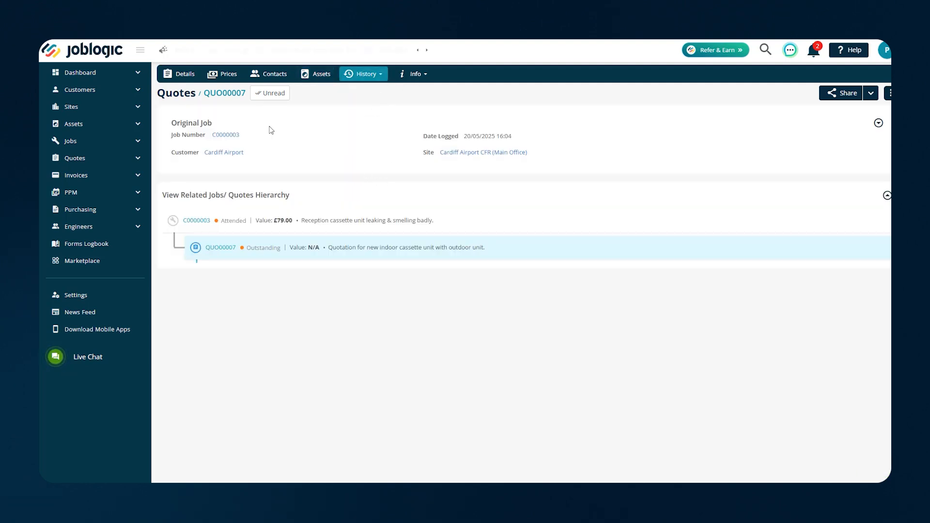
{"action": "mouse_move", "coordinate": [208, 220]}
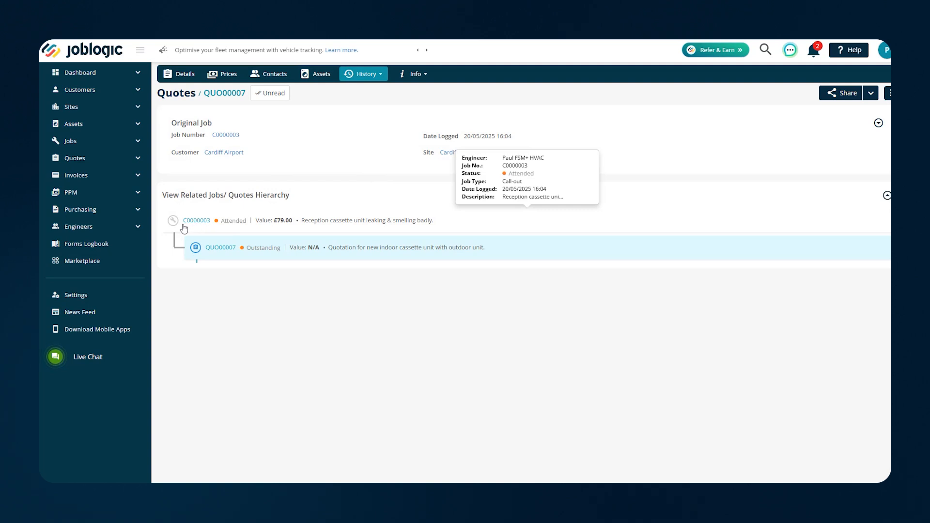
{"action": "mouse_move", "coordinate": [207, 253]}
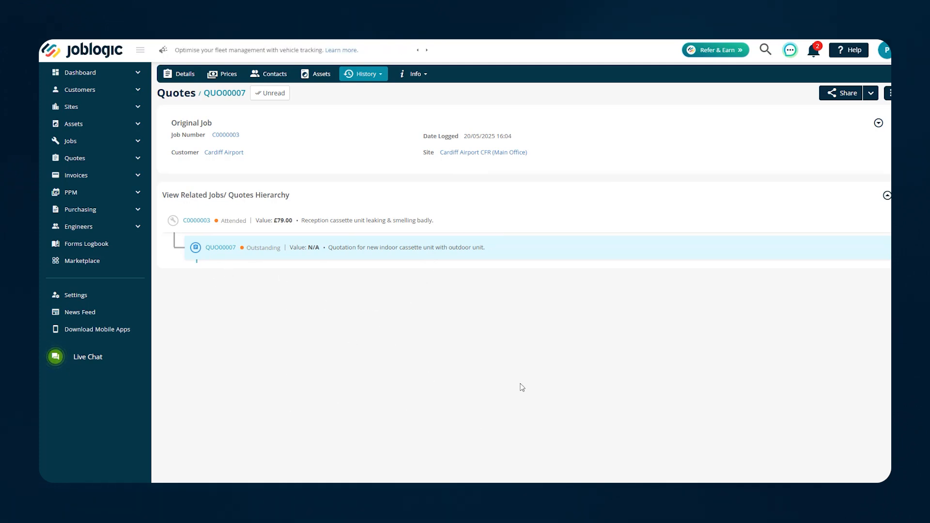
{"action": "left_click", "coordinate": [379, 76]}
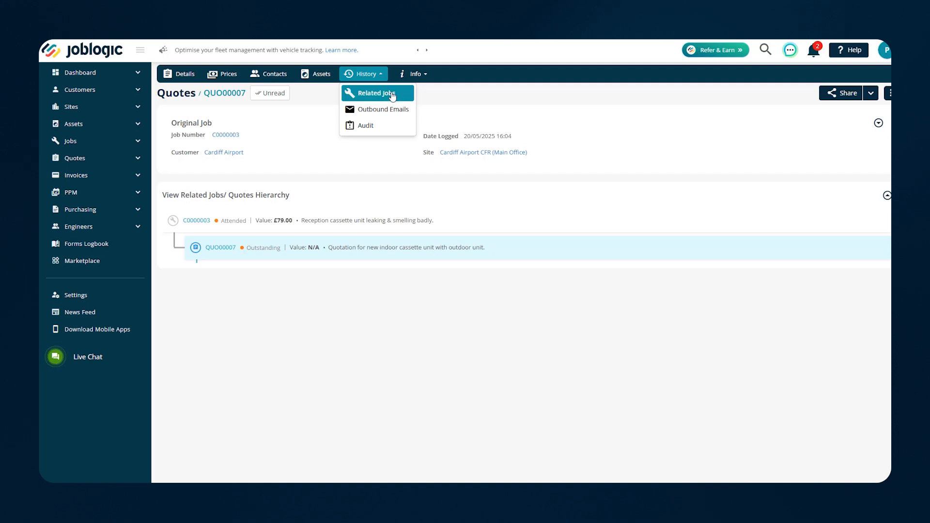
{"action": "left_click", "coordinate": [364, 160]}
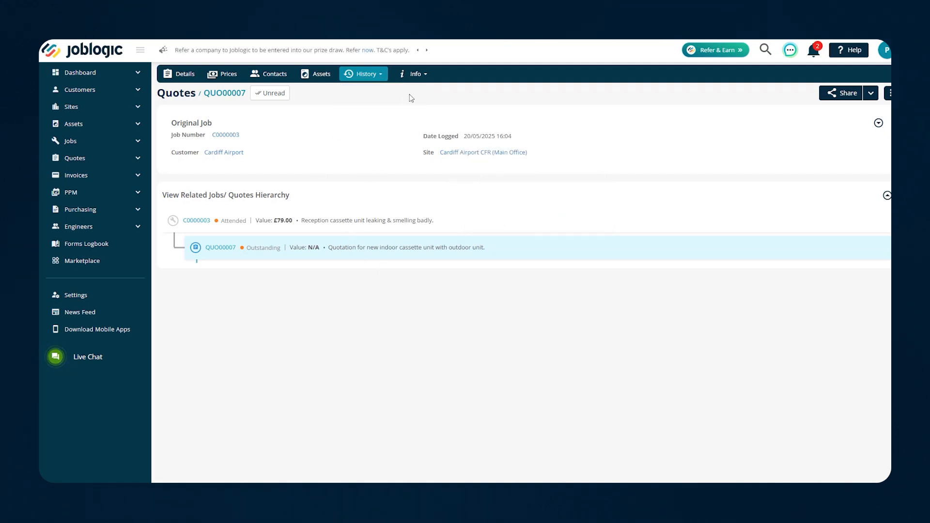
{"action": "left_click", "coordinate": [416, 78]}
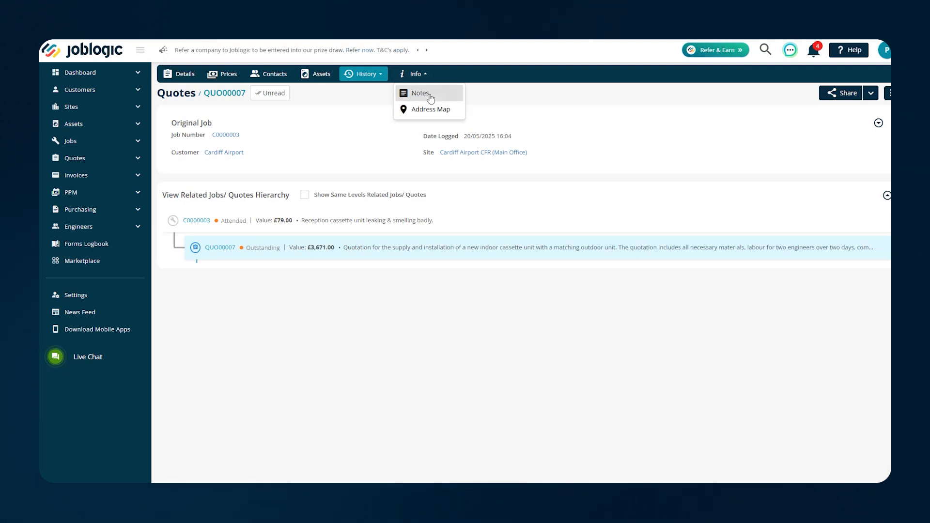
In the quote's notes, save a public note about the customer's 10% discount
{"action": "left_click", "coordinate": [431, 98]}
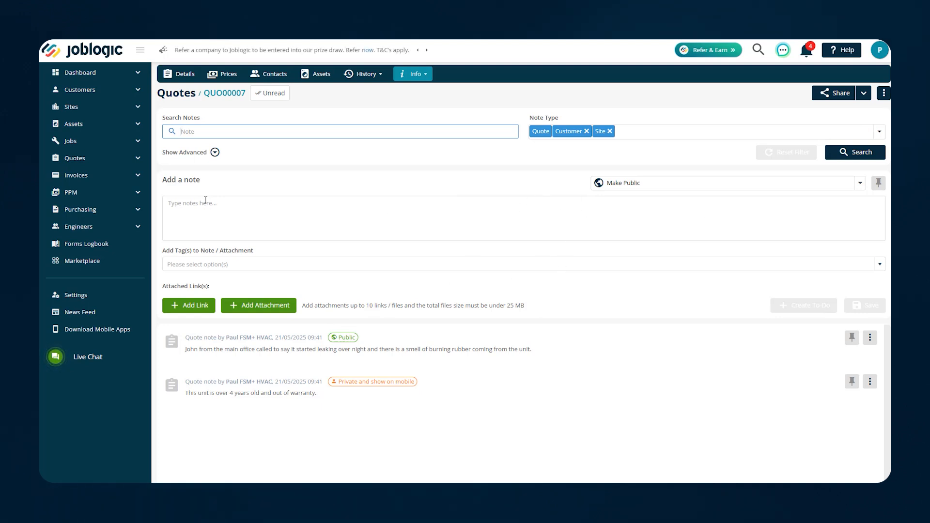
{"action": "left_click", "coordinate": [484, 209]}
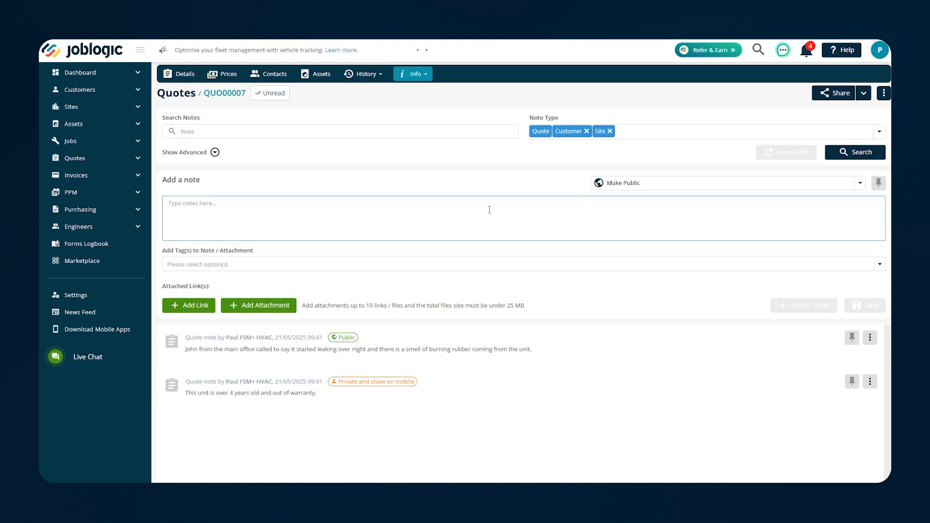
{"action": "type", "text": "Custome"}
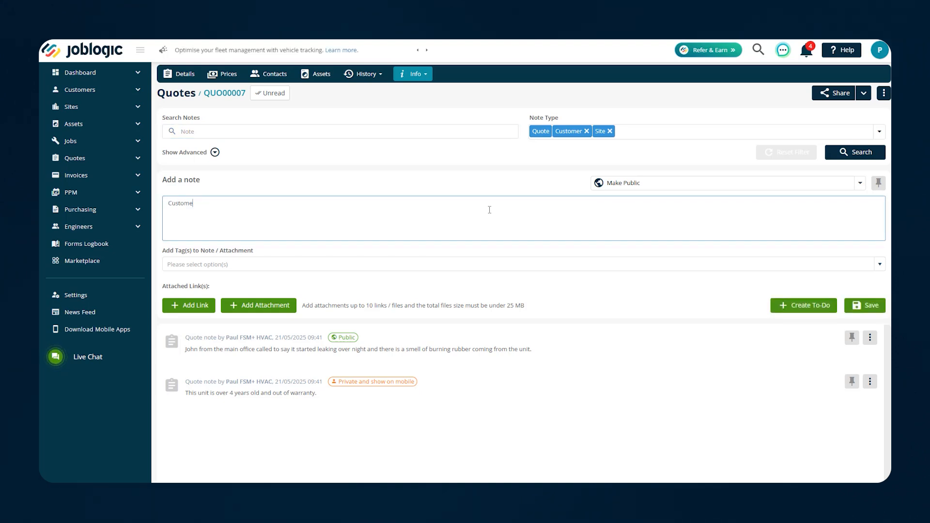
{"action": "type", "text": "r has been made aware of 10"}
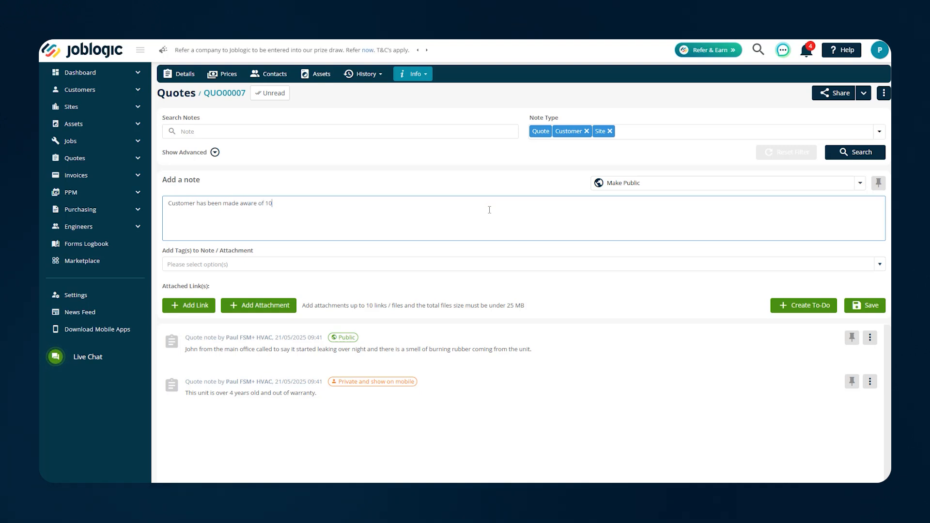
{"action": "type", "text": " ordered with"}
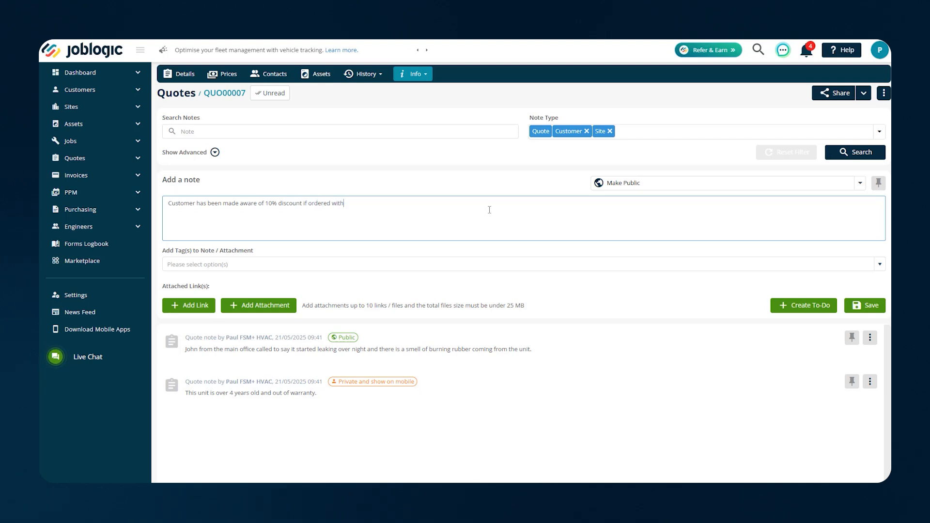
{"action": "type", "text": " days."}
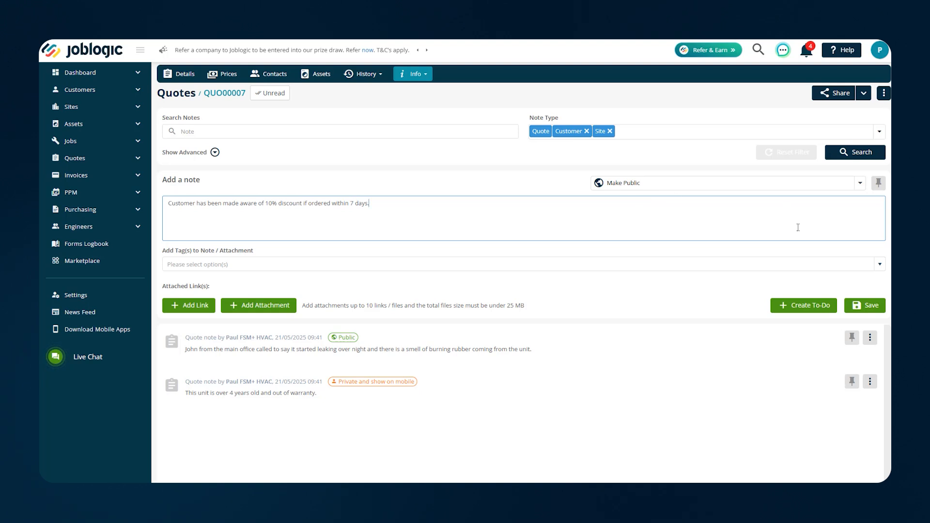
{"action": "left_click", "coordinate": [865, 306]}
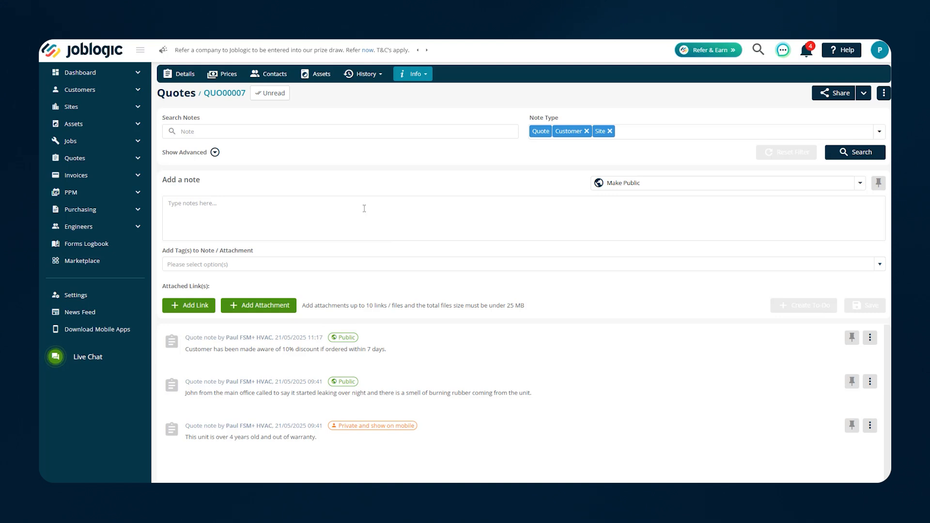
Save a private, mobile-visible note 'Quote for units came from Climate Centre'
{"action": "left_click", "coordinate": [640, 183]}
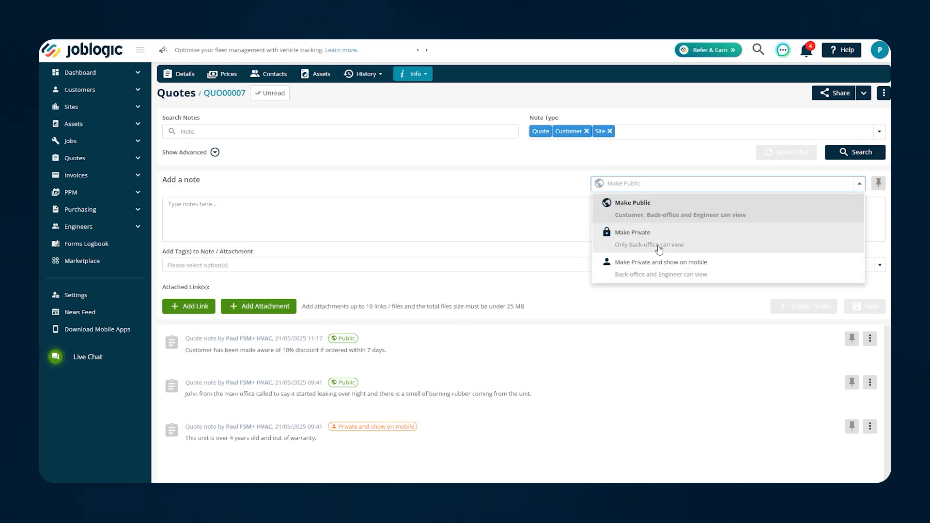
{"action": "left_click", "coordinate": [678, 271]}
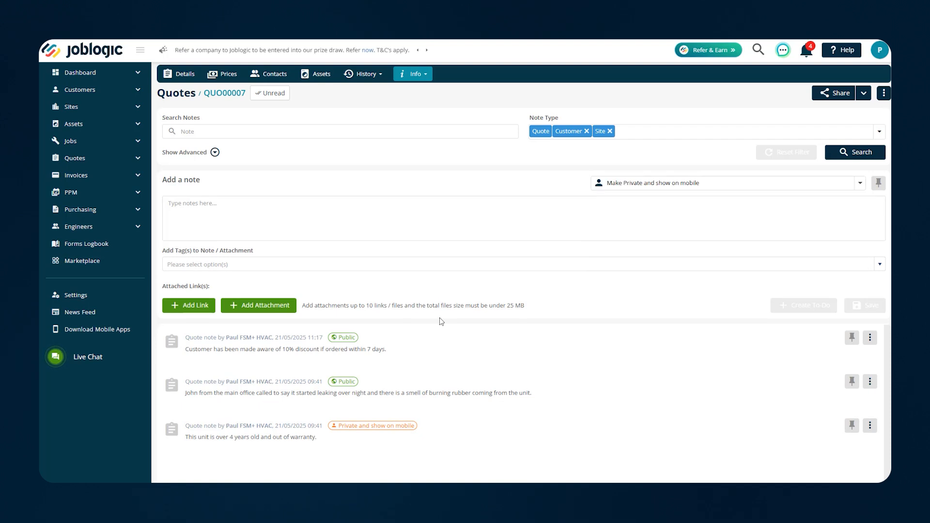
{"action": "left_click", "coordinate": [262, 203]}
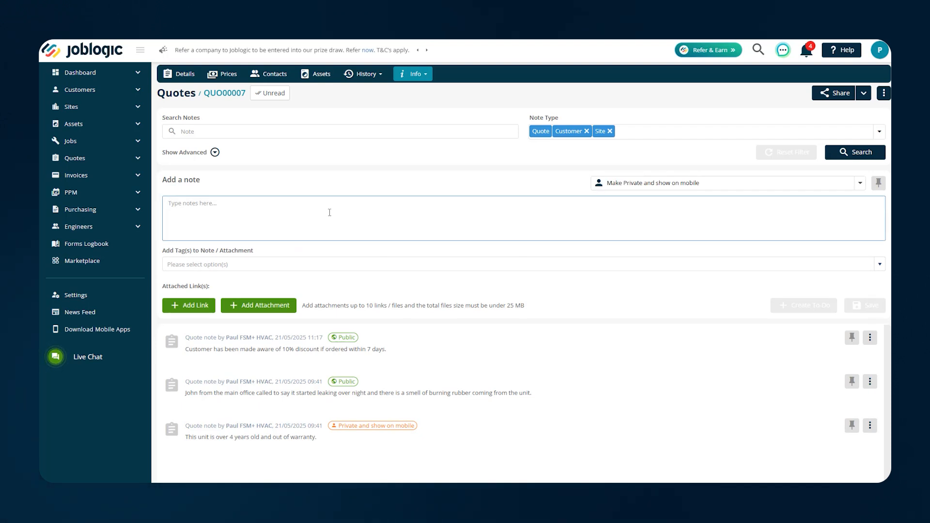
{"action": "type", "text": "Quote for u"}
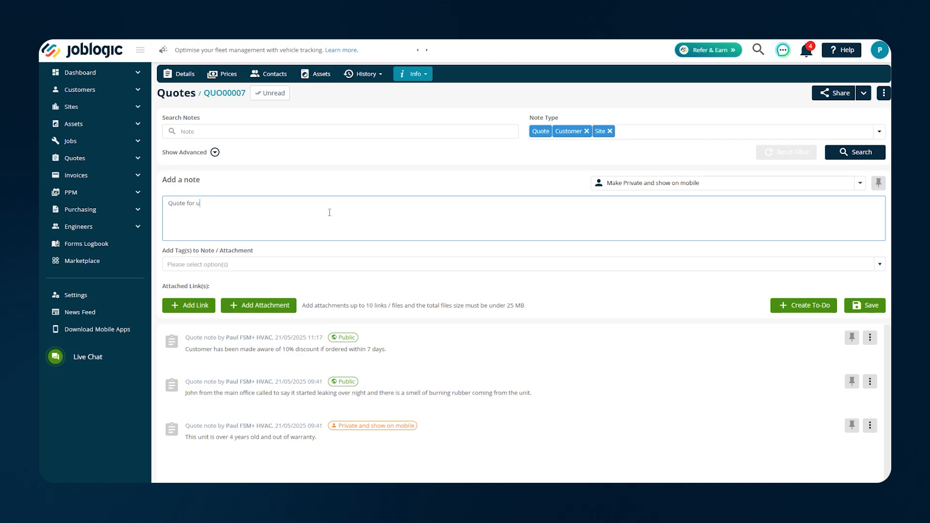
{"action": "type", "text": "ntits came from Climate Centre"}
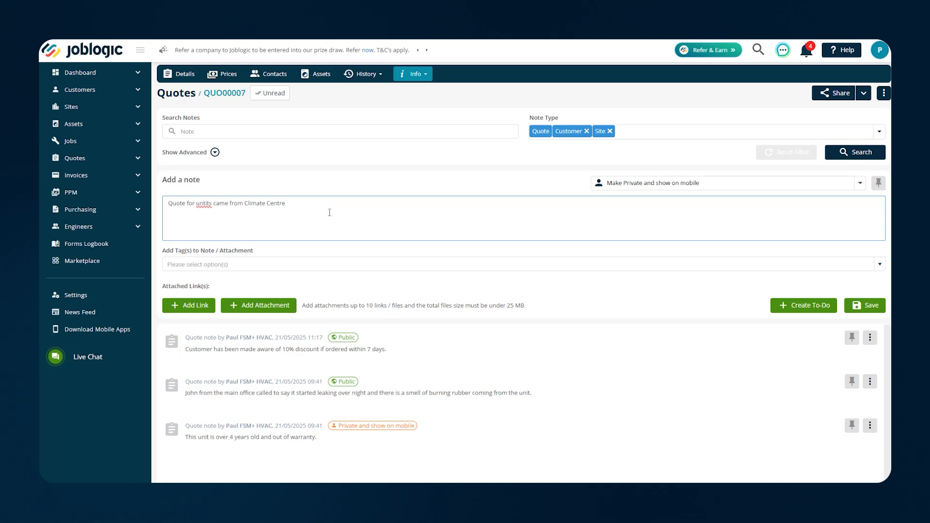
{"action": "right_click", "coordinate": [202, 204]}
{"action": "left_click", "coordinate": [226, 219]}
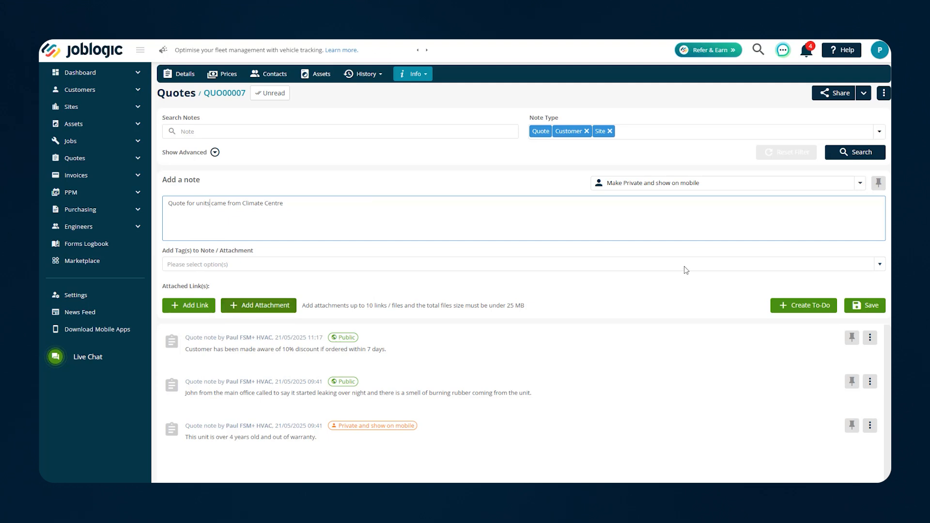
{"action": "left_click", "coordinate": [858, 307]}
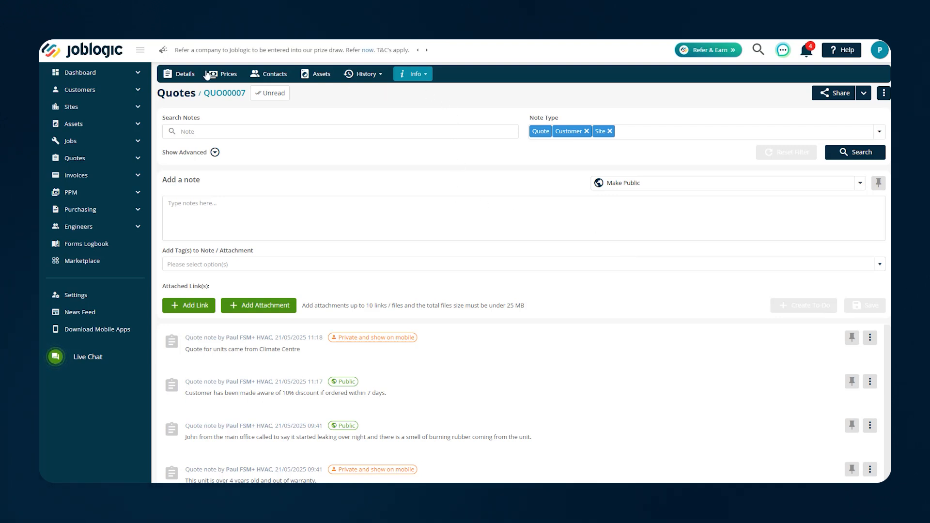
Return to QUO00007's Details page, briefly checking the History and Info options
{"action": "left_click", "coordinate": [184, 76]}
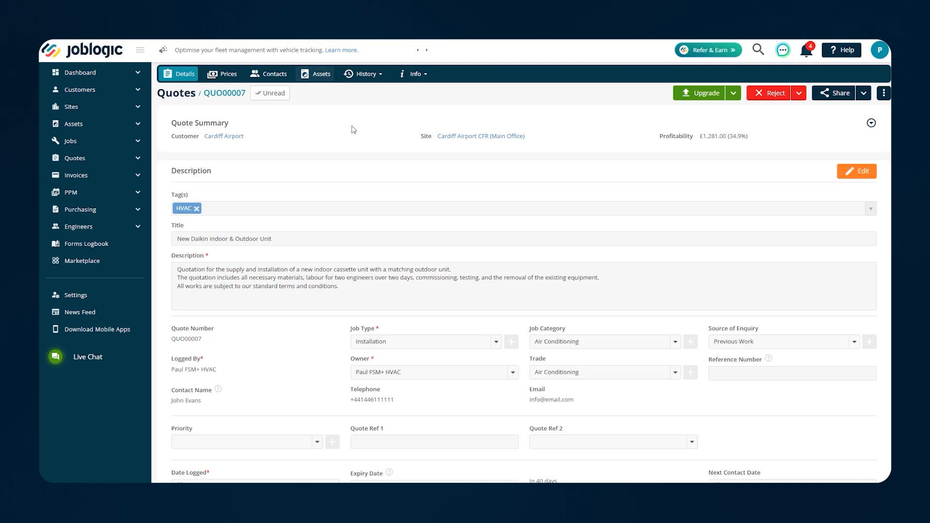
{"action": "left_click", "coordinate": [372, 74]}
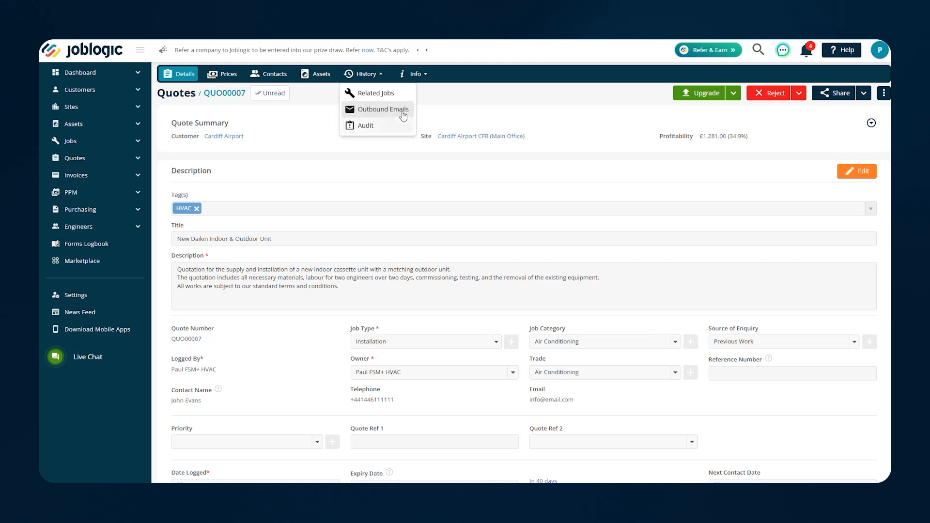
{"action": "left_click", "coordinate": [446, 109]}
{"action": "left_click", "coordinate": [419, 78]}
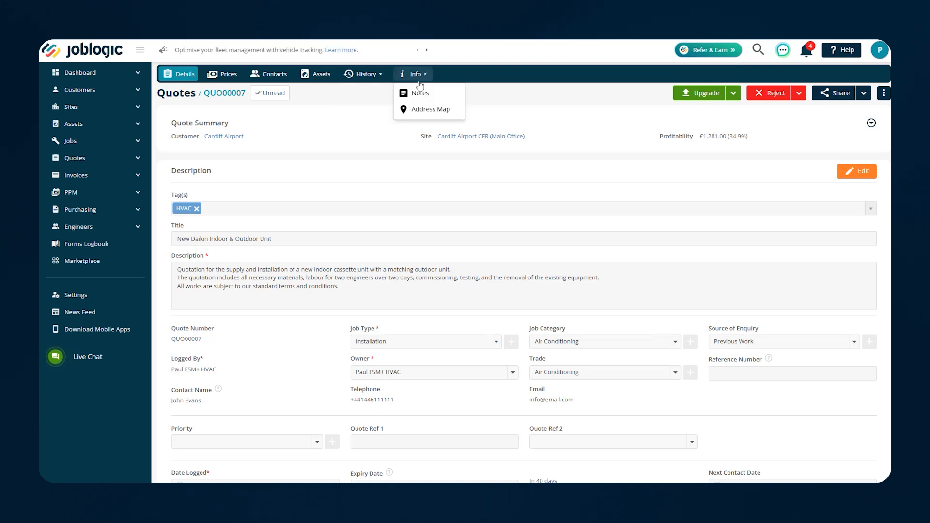
{"action": "left_click", "coordinate": [359, 112]}
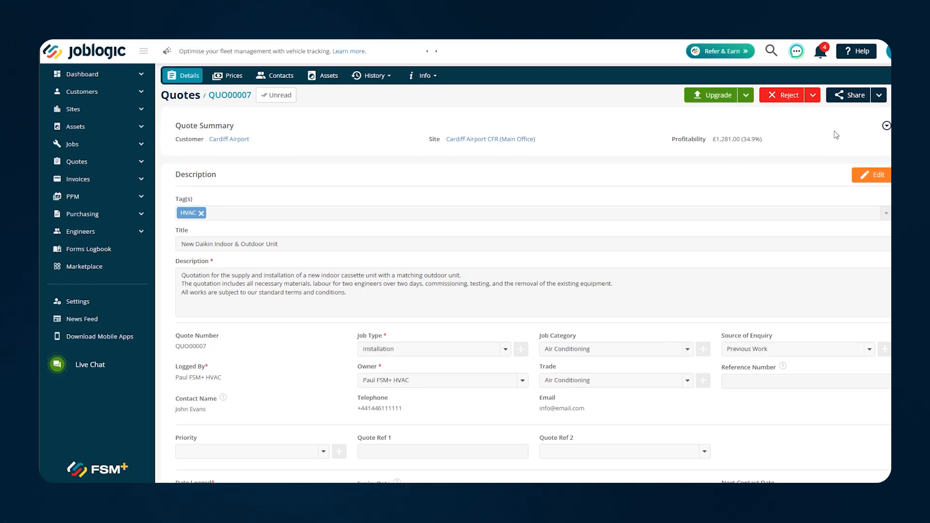
Preview QUO00007 for printing with Blue Transition Quote Template 2
{"action": "left_click", "coordinate": [878, 98]}
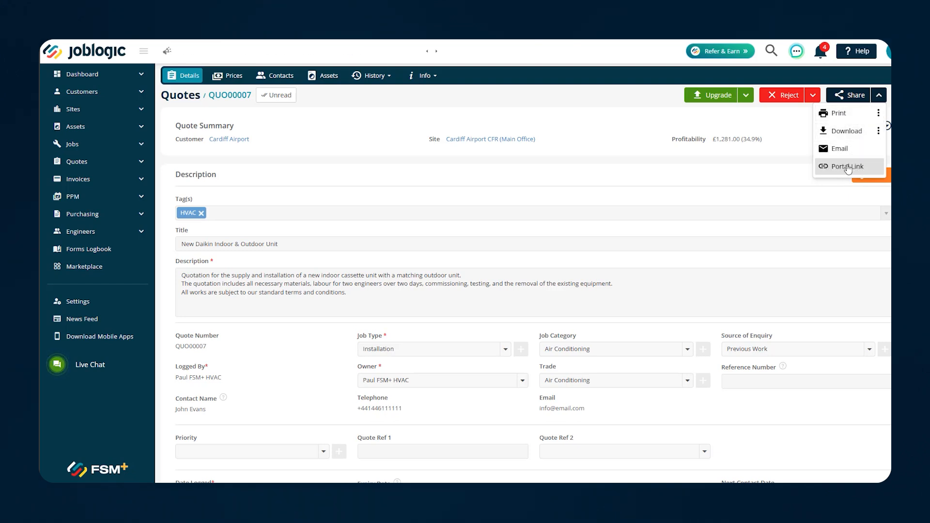
{"action": "left_click", "coordinate": [878, 113]}
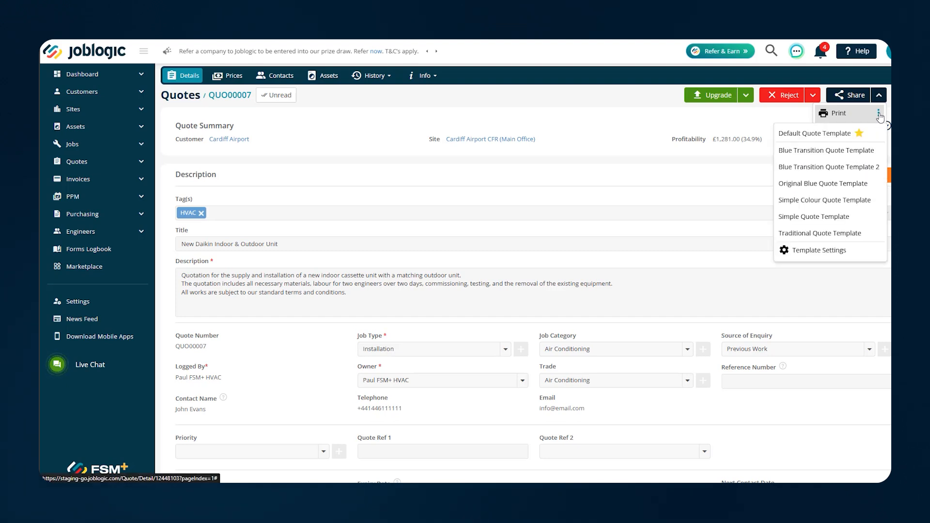
{"action": "left_click", "coordinate": [808, 170]}
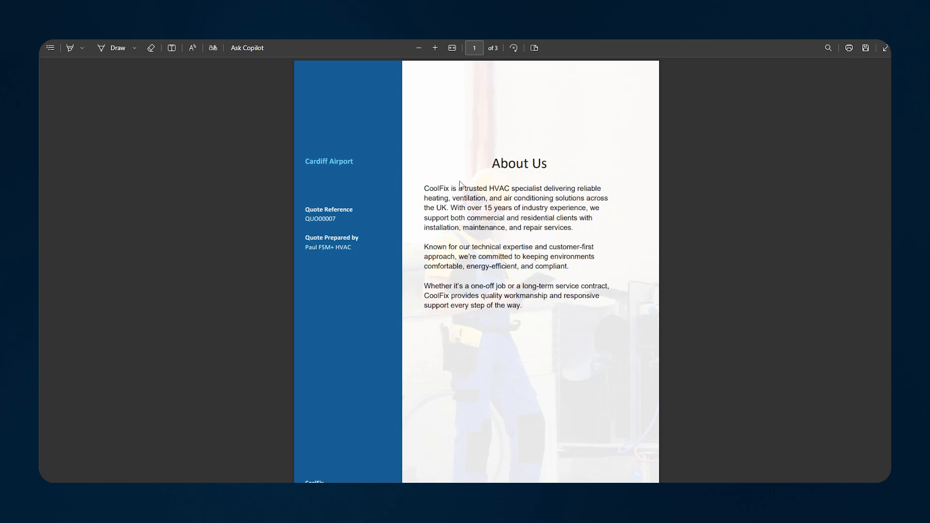
Scroll through the QUO00007 PDF and select the quote's Description paragraph
{"action": "scroll", "coordinate": [475, 194], "scroll_direction": "down", "scroll_amount": 6}
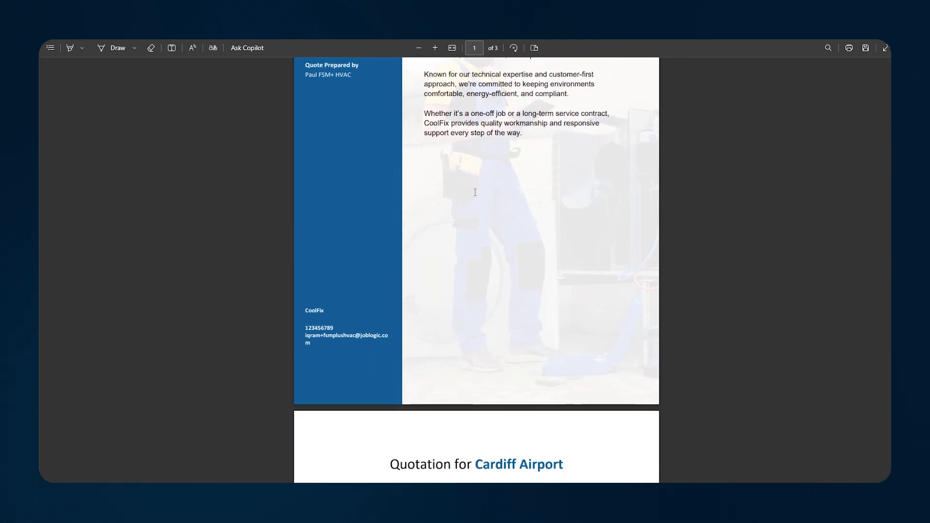
{"action": "scroll", "coordinate": [482, 220], "scroll_direction": "down", "scroll_amount": 2}
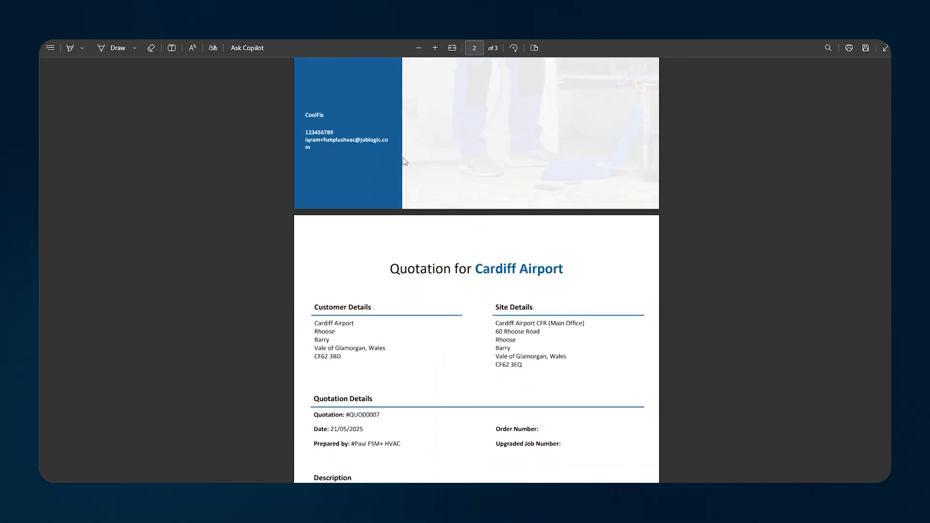
{"action": "scroll", "coordinate": [497, 160], "scroll_direction": "down", "scroll_amount": 2}
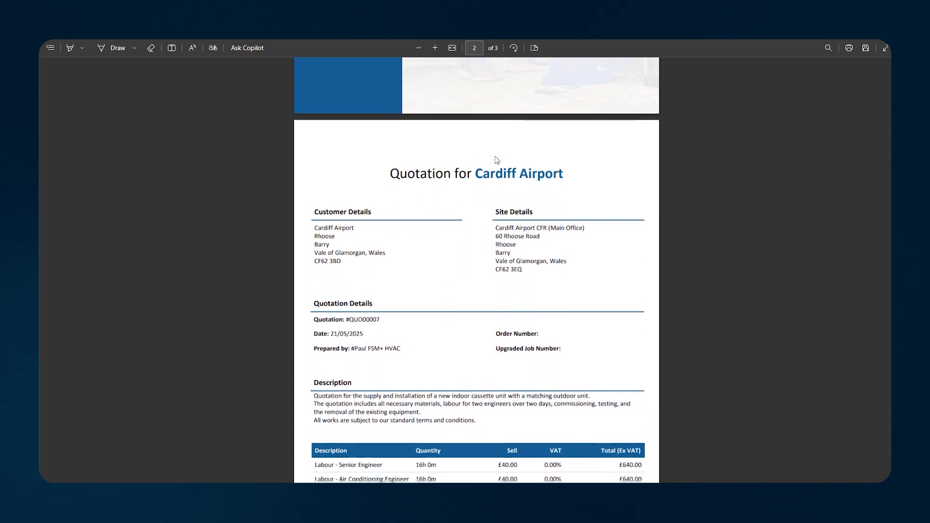
{"action": "scroll", "coordinate": [487, 188], "scroll_direction": "down", "scroll_amount": 2}
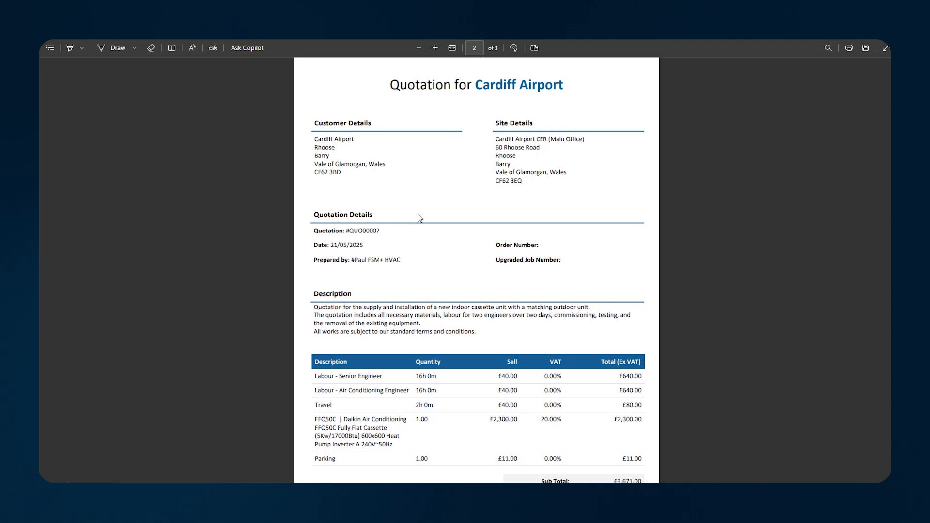
{"action": "scroll", "coordinate": [418, 214], "scroll_direction": "down", "scroll_amount": 1}
{"action": "scroll", "coordinate": [392, 219], "scroll_direction": "down", "scroll_amount": 1}
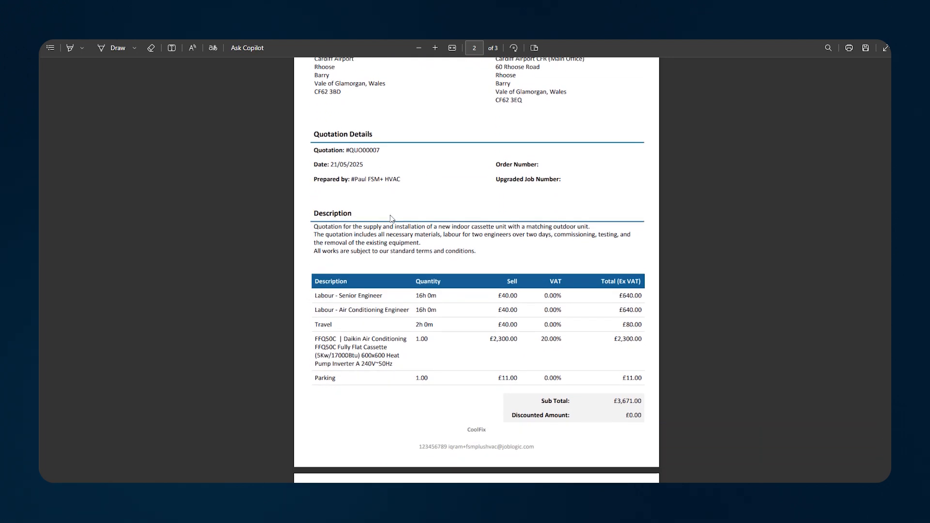
{"action": "scroll", "coordinate": [392, 216], "scroll_direction": "down", "scroll_amount": 1}
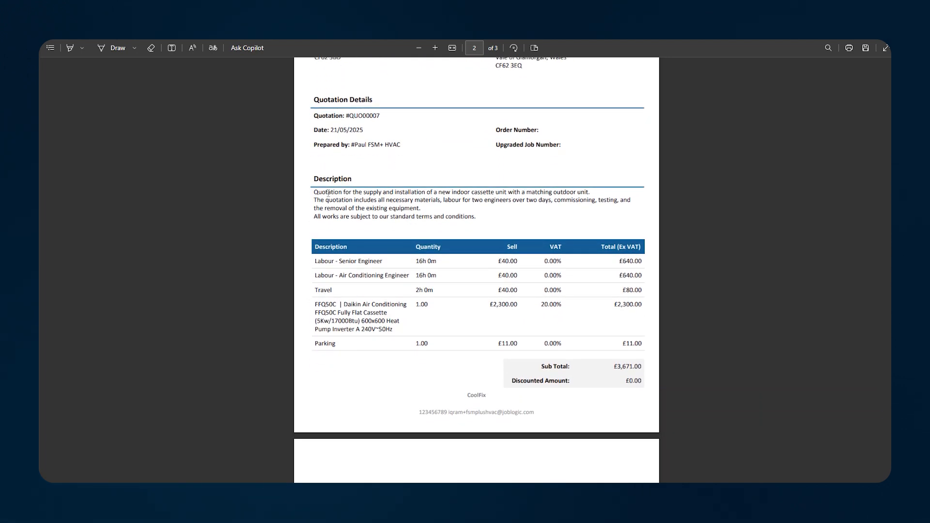
{"action": "left_click_drag", "start_coordinate": [316, 192], "coordinate": [491, 214]}
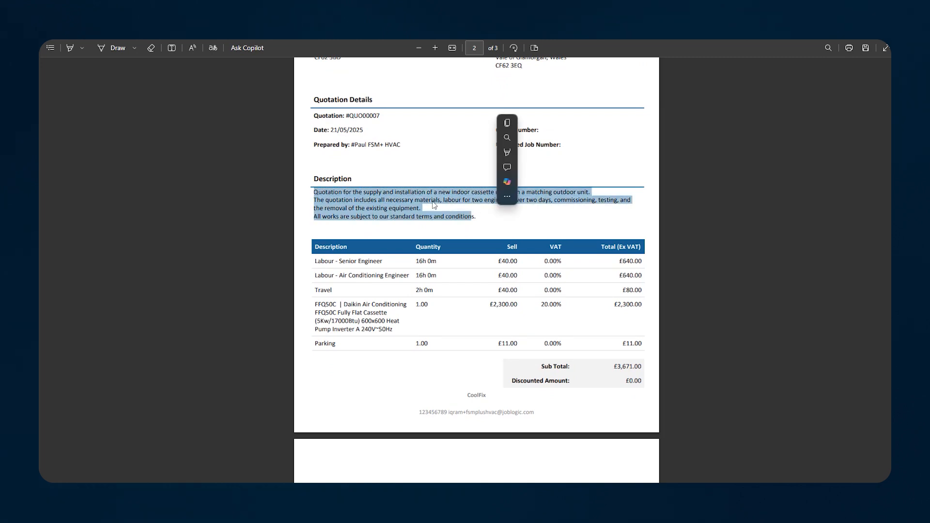
Scroll down to the notes, select the first leaking-unit note, then scroll back up
{"action": "scroll", "coordinate": [444, 207], "scroll_direction": "down", "scroll_amount": 2}
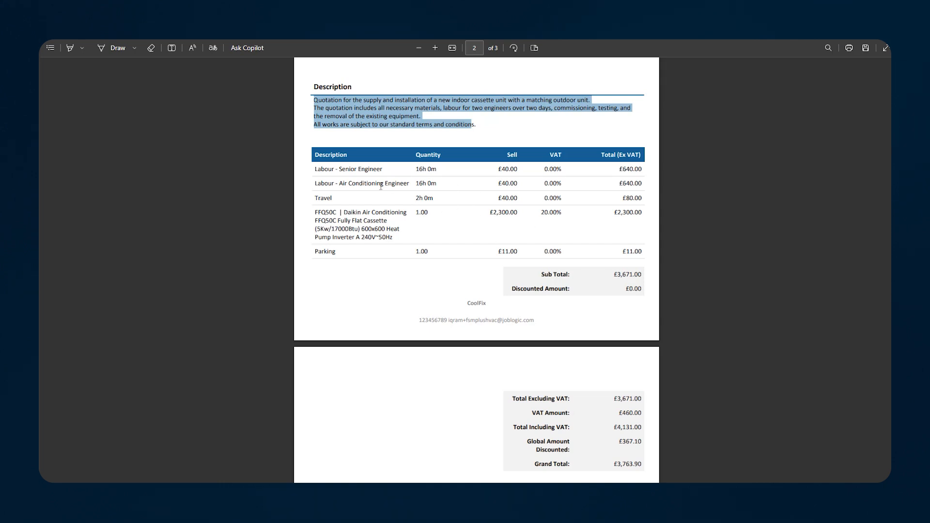
{"action": "scroll", "coordinate": [423, 233], "scroll_direction": "down", "scroll_amount": 1}
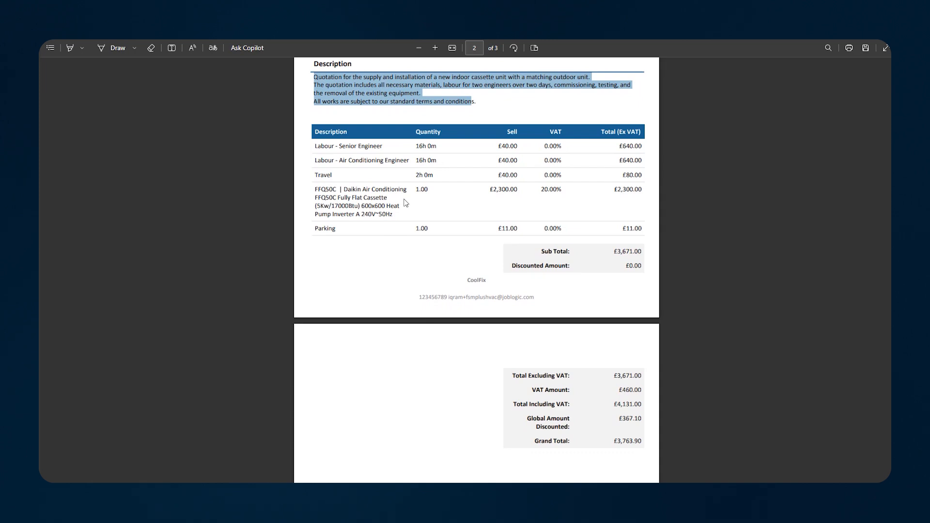
{"action": "scroll", "coordinate": [436, 203], "scroll_direction": "down", "scroll_amount": 3}
{"action": "scroll", "coordinate": [582, 237], "scroll_direction": "down", "scroll_amount": 3}
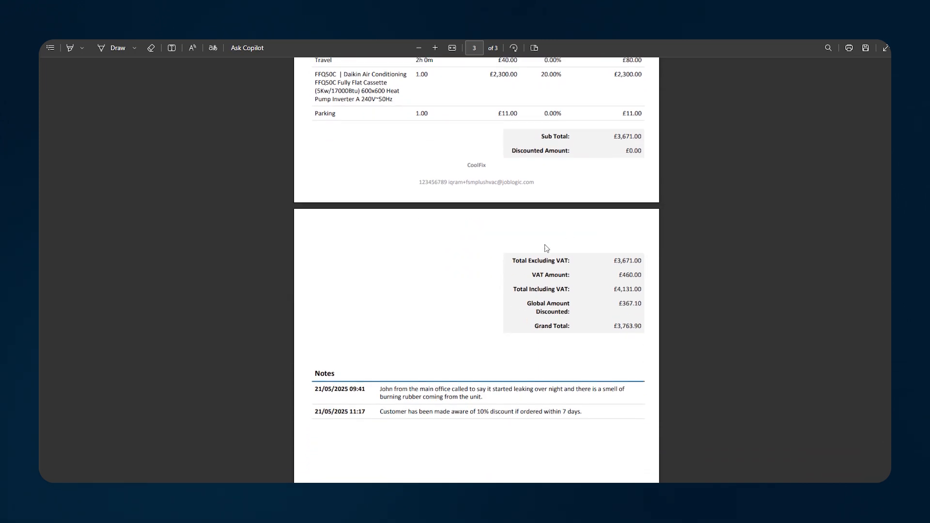
{"action": "scroll", "coordinate": [546, 248], "scroll_direction": "down", "scroll_amount": 3}
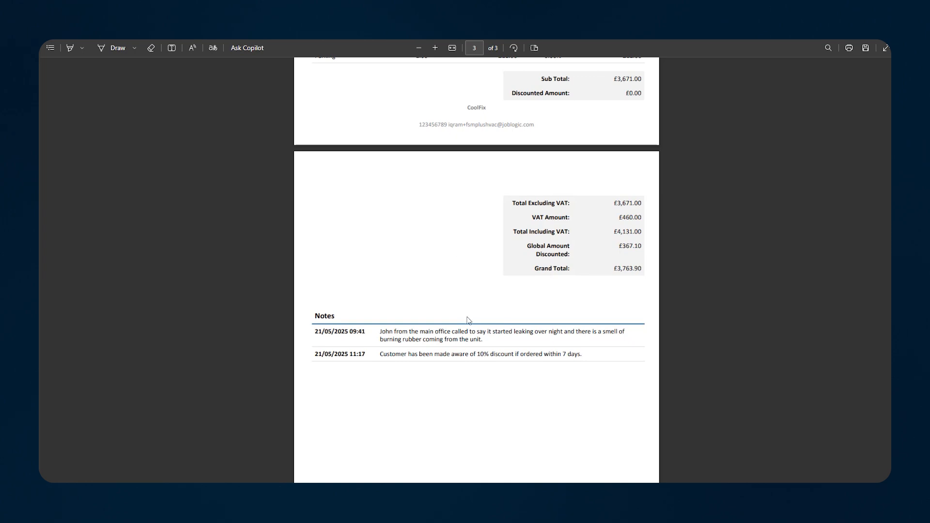
{"action": "left_click_drag", "start_coordinate": [483, 342], "coordinate": [316, 330]}
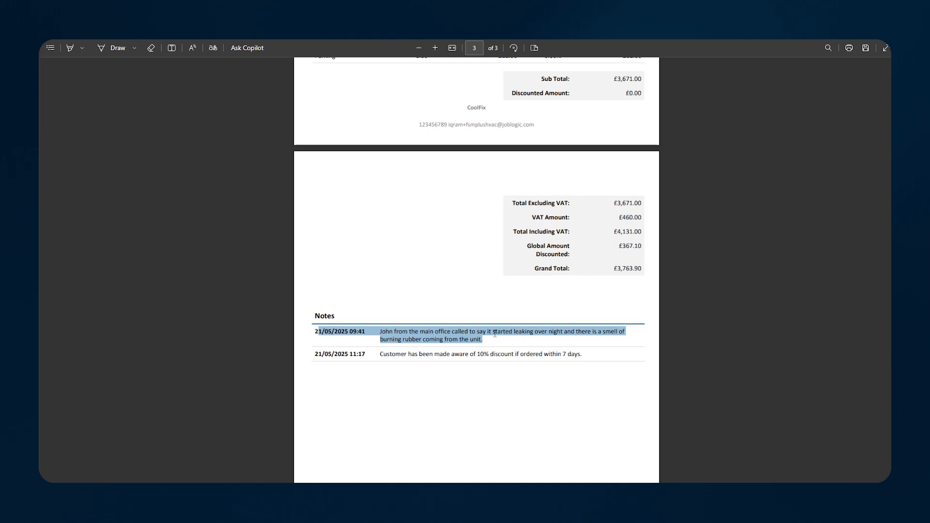
{"action": "scroll", "coordinate": [469, 354], "scroll_direction": "up", "scroll_amount": 1}
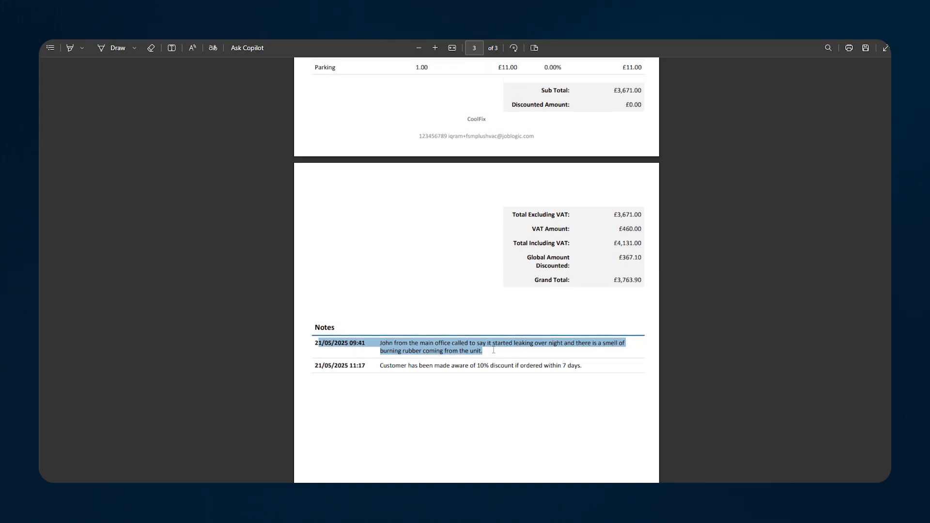
{"action": "scroll", "coordinate": [492, 350], "scroll_direction": "up", "scroll_amount": 5}
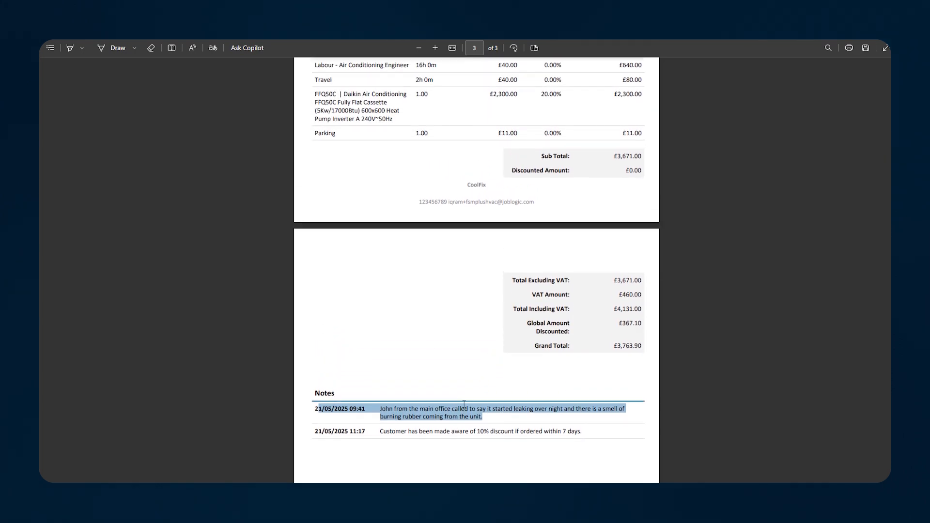
{"action": "scroll", "coordinate": [465, 404], "scroll_direction": "up", "scroll_amount": 20}
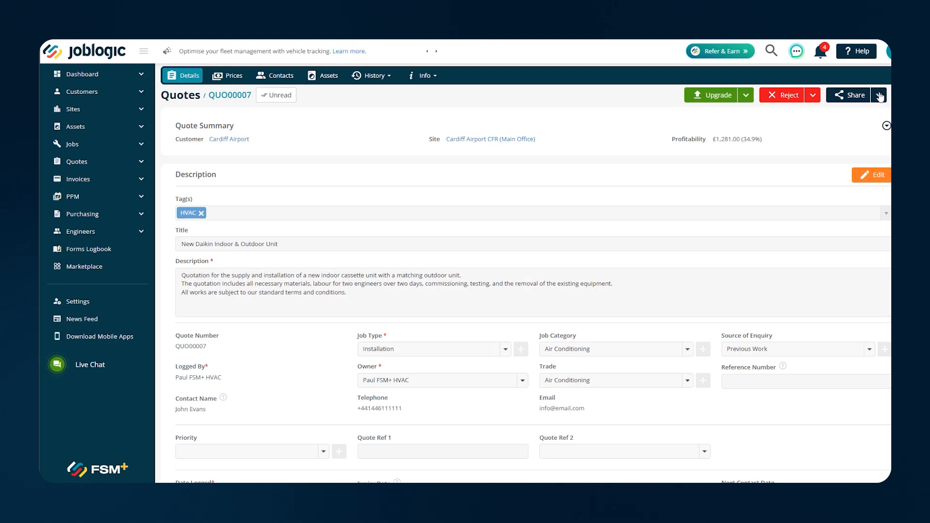
Check the Download template options, then start an email of QUO00007 from Share
{"action": "left_click", "coordinate": [879, 95]}
{"action": "left_click", "coordinate": [878, 130]}
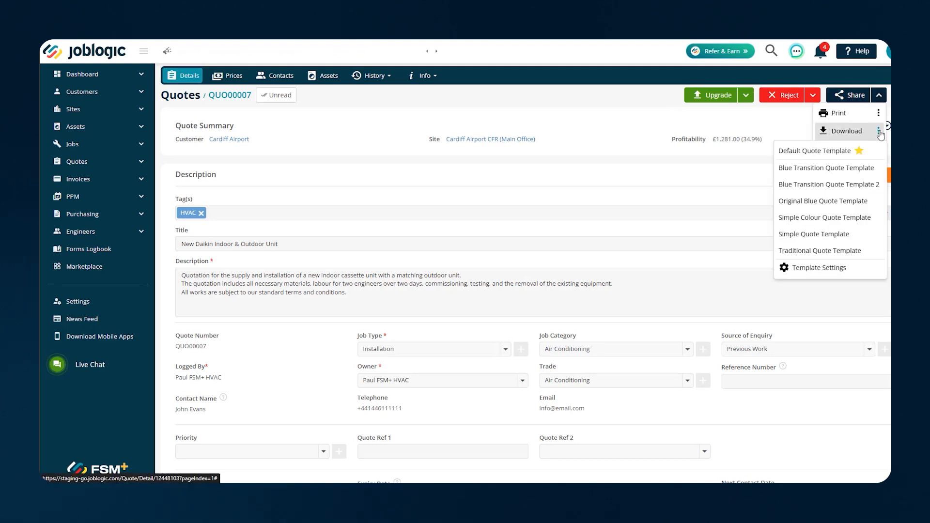
{"action": "left_click", "coordinate": [774, 122]}
{"action": "left_click", "coordinate": [879, 95]}
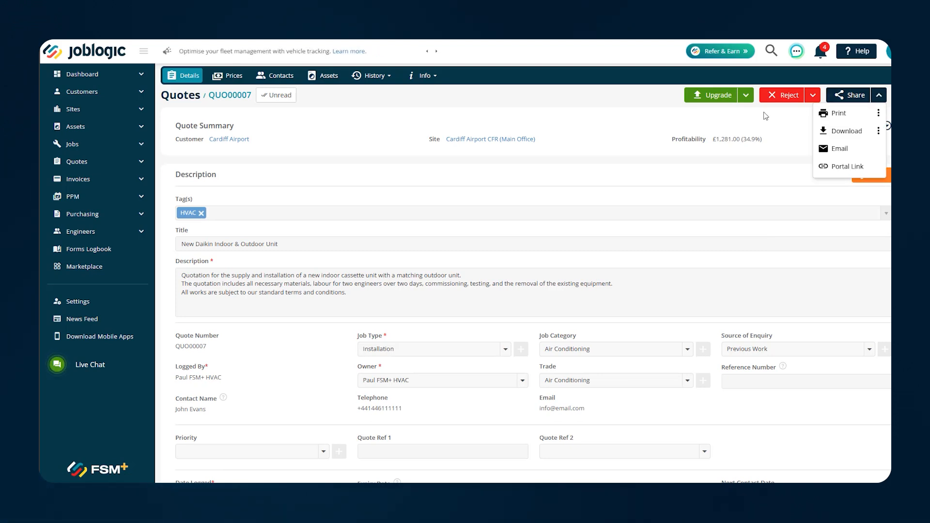
{"action": "left_click", "coordinate": [841, 150]}
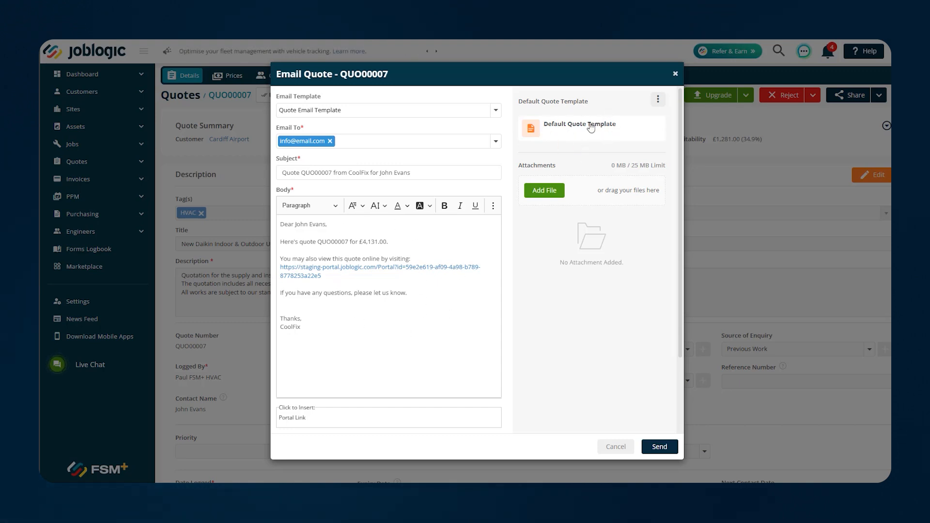
Attach Blue Transition Quote Template 2 to the email and open the quote's portal link in a new tab
{"action": "left_click", "coordinate": [658, 100]}
{"action": "left_click", "coordinate": [595, 156]}
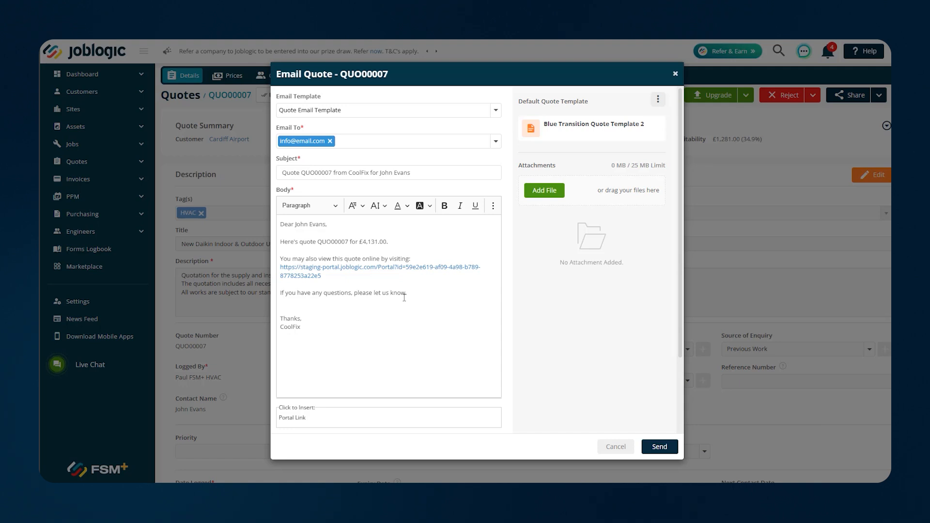
{"action": "left_click", "coordinate": [378, 268]}
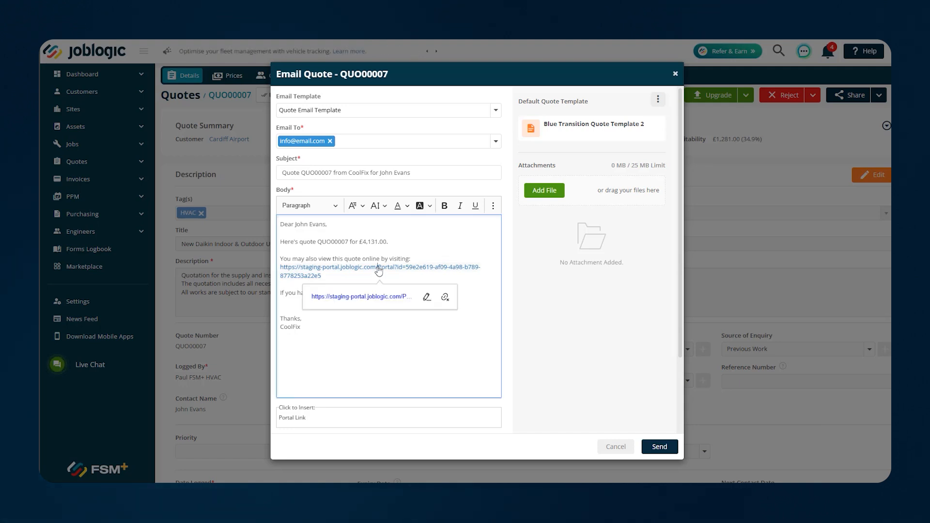
{"action": "left_click", "coordinate": [388, 298]}
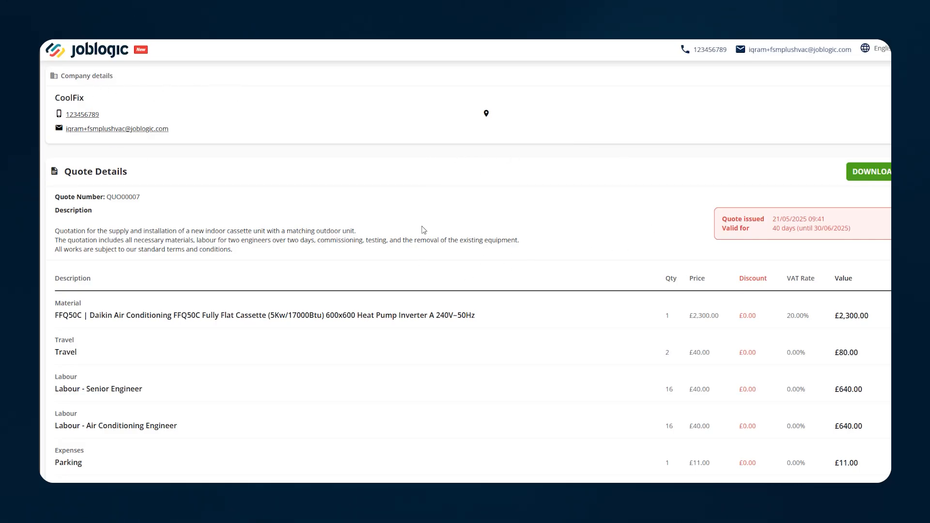
Scroll through the portal quote's line items, totals and customer details
{"action": "scroll", "coordinate": [424, 230], "scroll_direction": "down", "scroll_amount": 6}
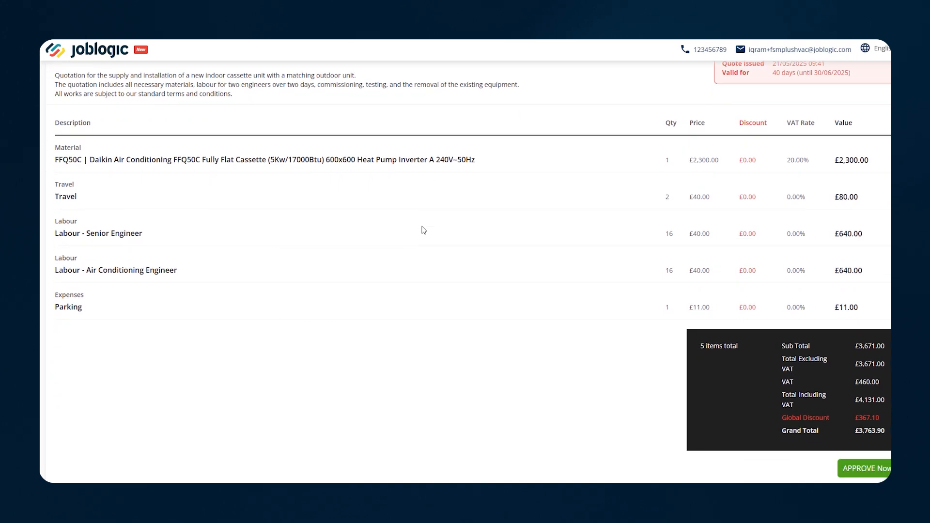
{"action": "scroll", "coordinate": [423, 233], "scroll_direction": "down", "scroll_amount": 2}
{"action": "scroll", "coordinate": [423, 235], "scroll_direction": "up", "scroll_amount": 7}
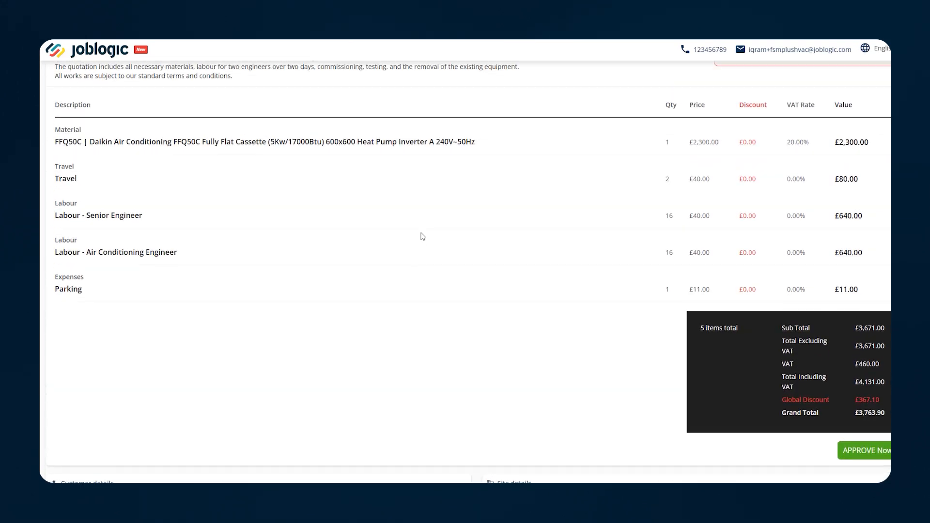
{"action": "scroll", "coordinate": [423, 237], "scroll_direction": "up", "scroll_amount": 1}
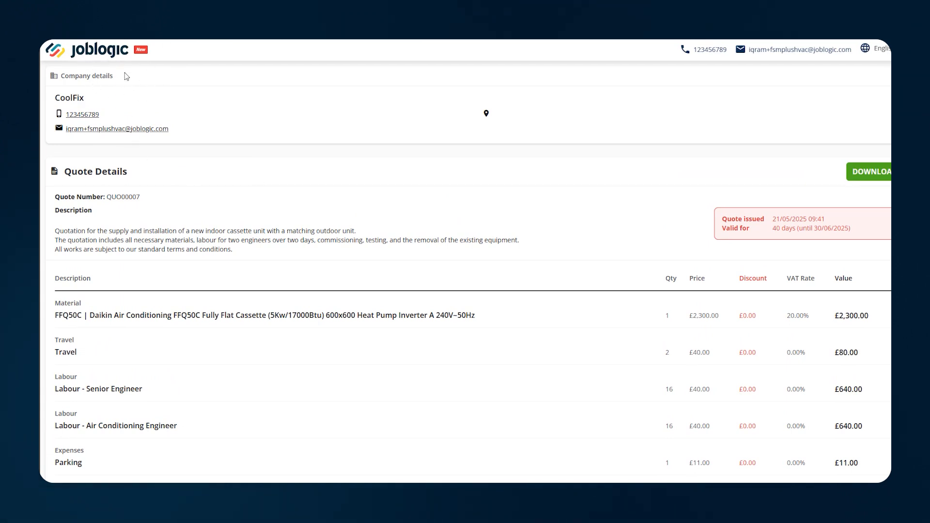
{"action": "scroll", "coordinate": [188, 239], "scroll_direction": "down", "scroll_amount": 1}
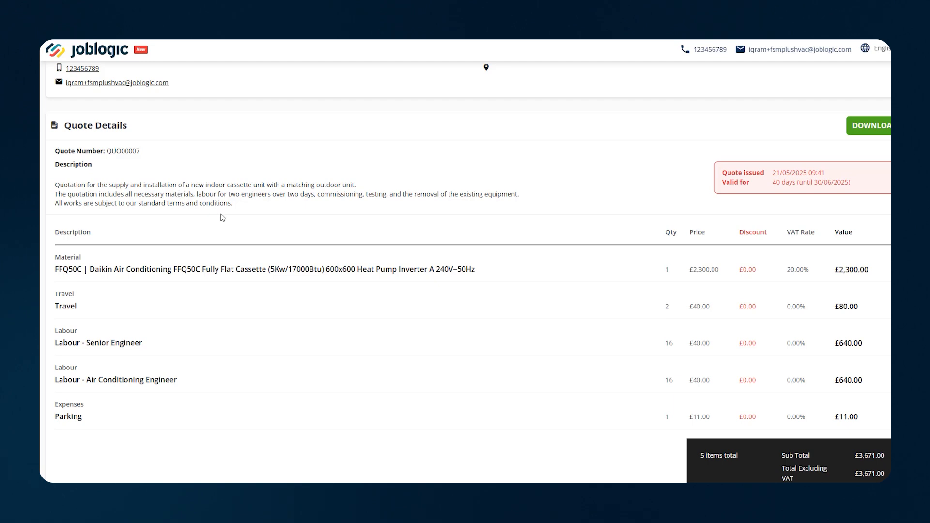
{"action": "scroll", "coordinate": [222, 214], "scroll_direction": "down", "scroll_amount": 1}
{"action": "scroll", "coordinate": [222, 214], "scroll_direction": "up", "scroll_amount": 1}
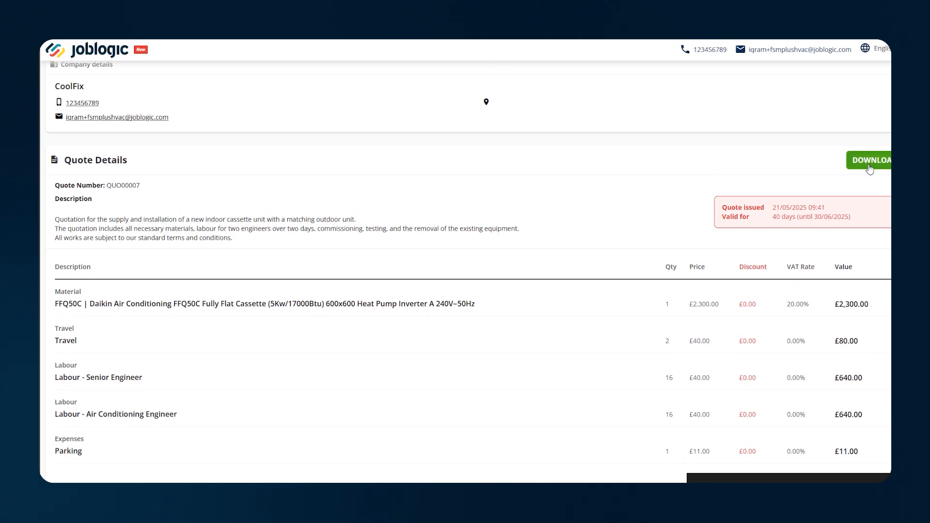
{"action": "scroll", "coordinate": [123, 170], "scroll_direction": "down", "scroll_amount": 1}
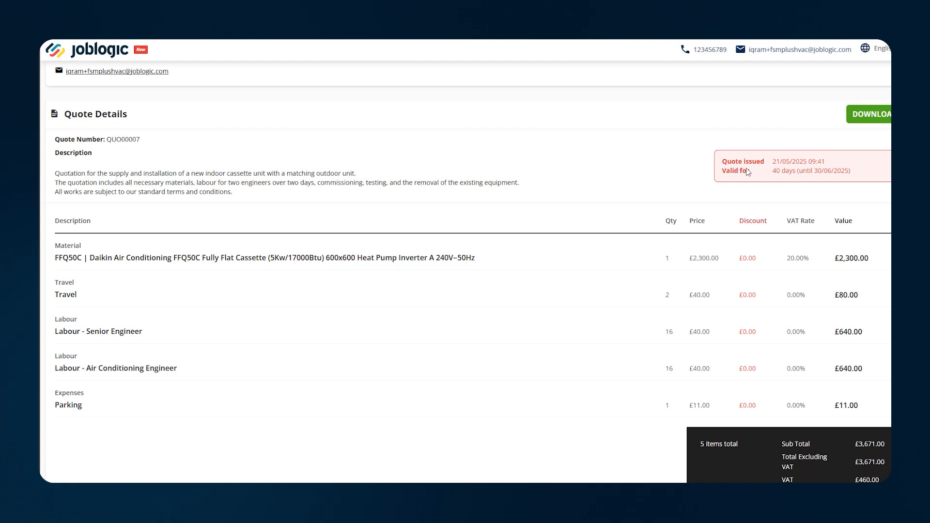
{"action": "scroll", "coordinate": [437, 205], "scroll_direction": "down", "scroll_amount": 2}
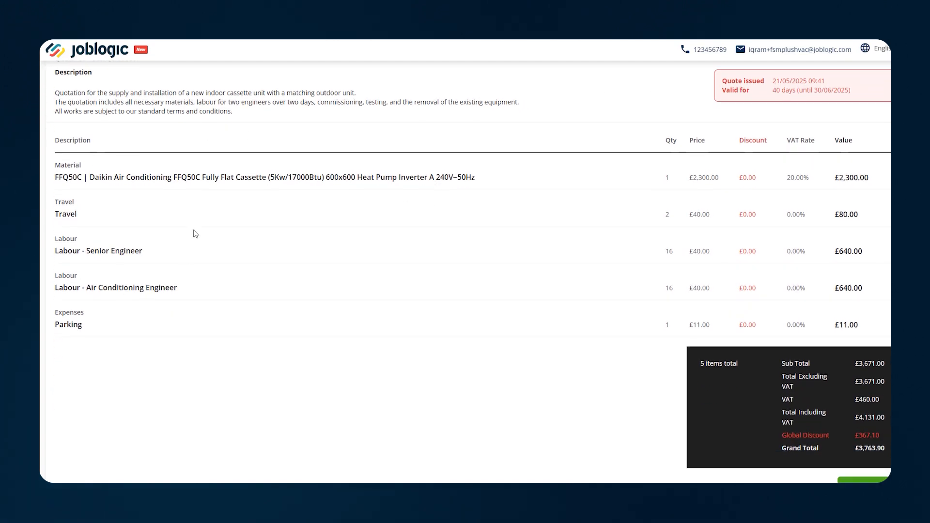
{"action": "scroll", "coordinate": [357, 213], "scroll_direction": "down", "scroll_amount": 3}
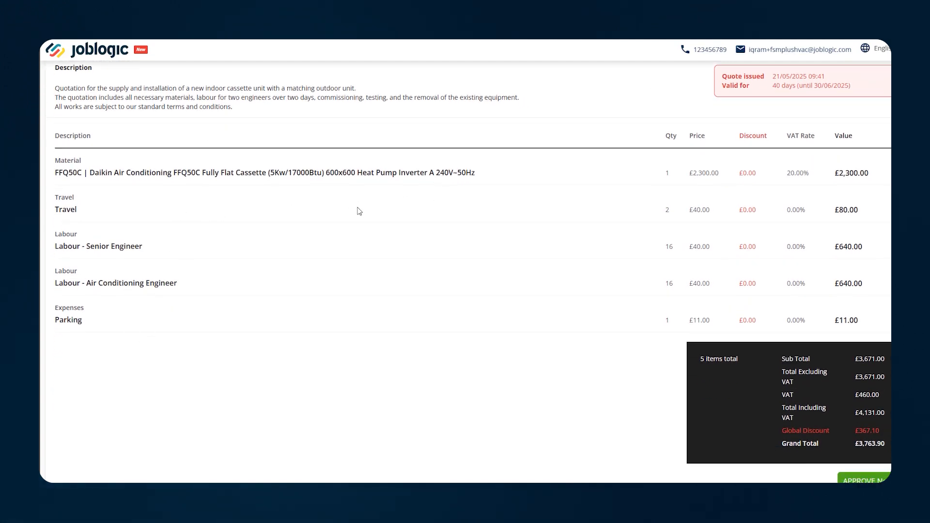
{"action": "scroll", "coordinate": [358, 218], "scroll_direction": "down", "scroll_amount": 2}
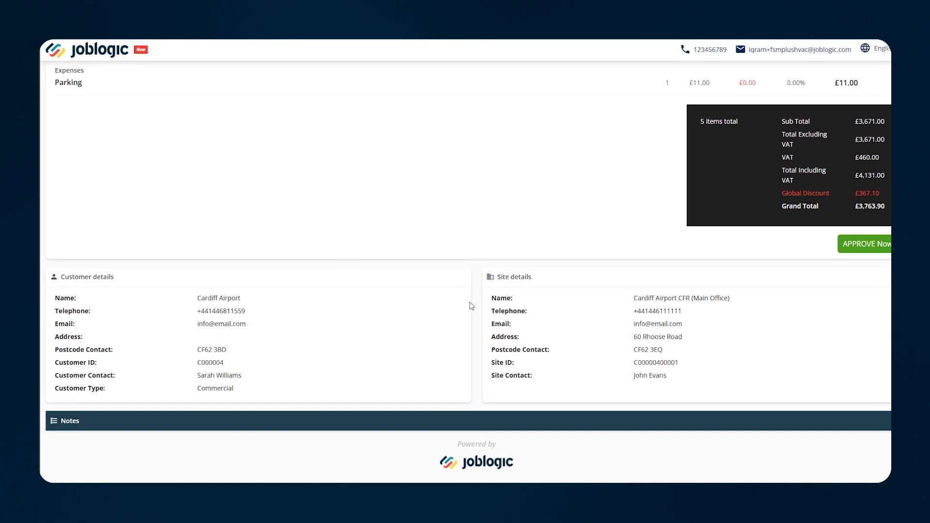
Expand the quote Notes to read both entries, then return to the totals
{"action": "left_click", "coordinate": [887, 422]}
{"action": "scroll", "coordinate": [879, 428], "scroll_direction": "down", "scroll_amount": 1}
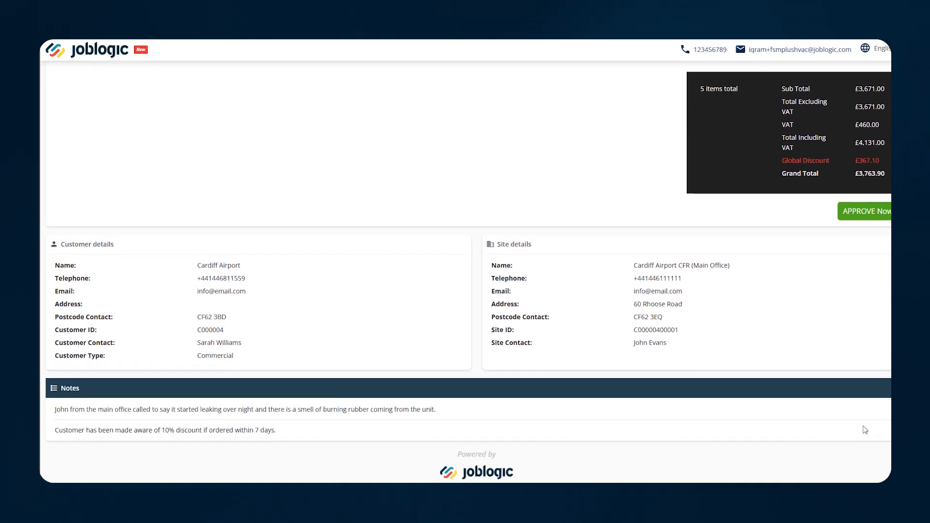
{"action": "scroll", "coordinate": [879, 429], "scroll_direction": "up", "scroll_amount": 2}
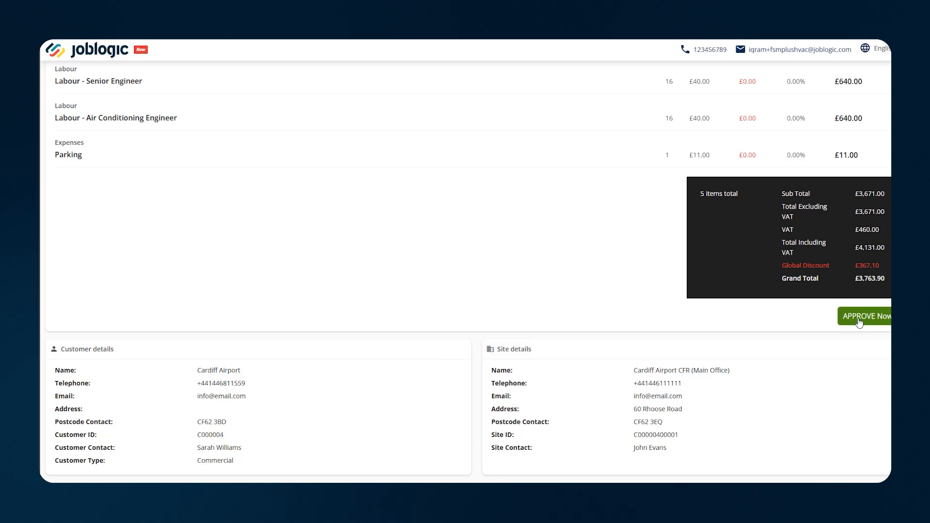
{"action": "scroll", "coordinate": [634, 317], "scroll_direction": "up", "scroll_amount": 5}
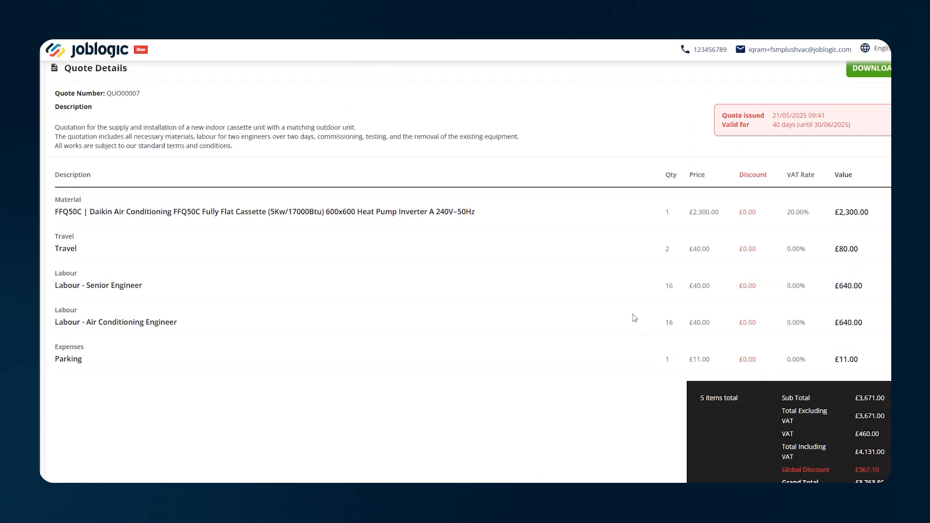
{"action": "scroll", "coordinate": [634, 318], "scroll_direction": "down", "scroll_amount": 5}
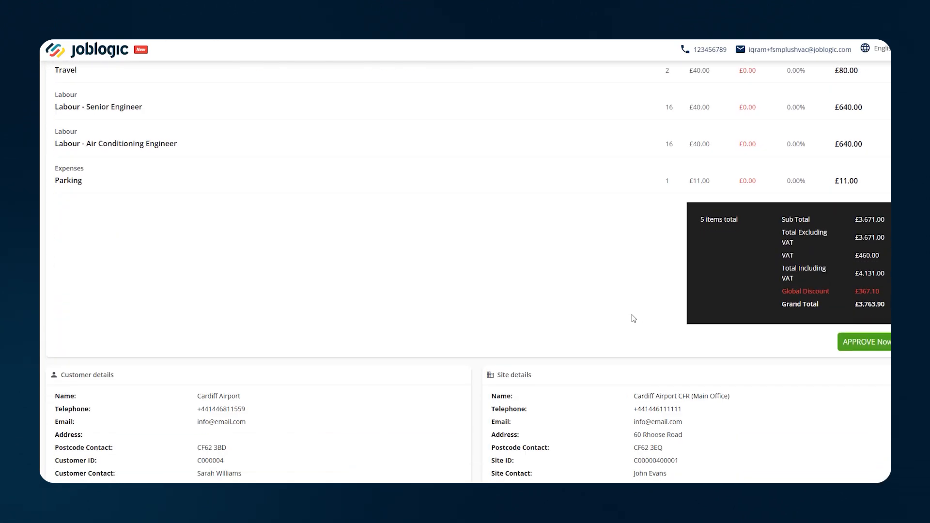
Approve QUO00007 on the portal, entering the customer order number
{"action": "left_click", "coordinate": [845, 339]}
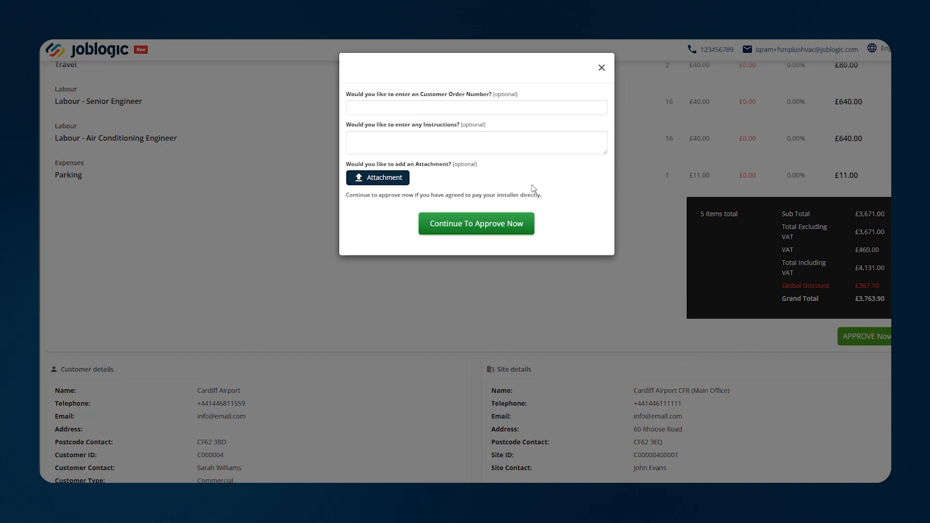
{"action": "left_click", "coordinate": [426, 106]}
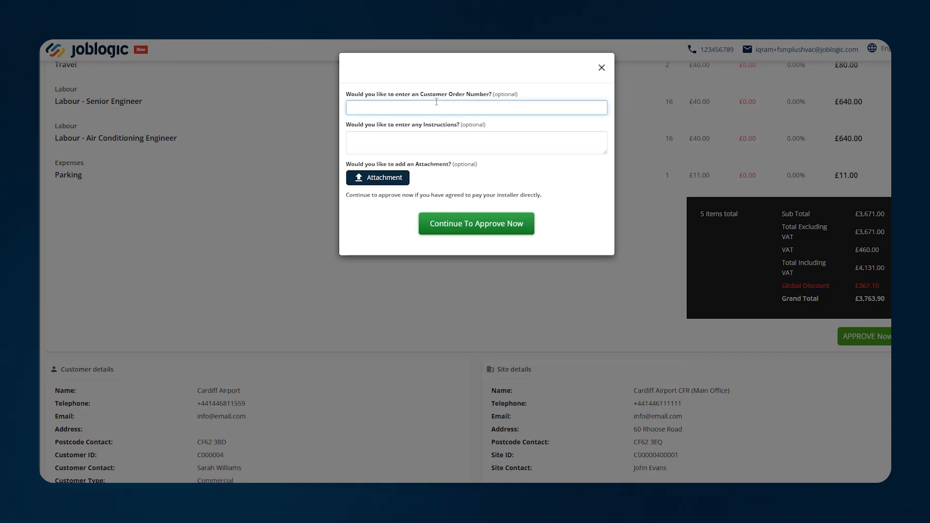
{"action": "type", "text": "3406348"}
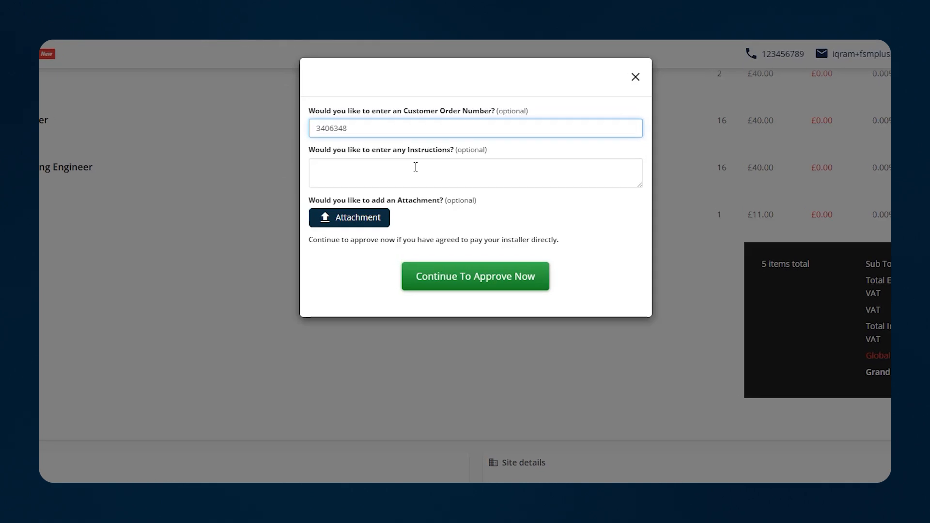
{"action": "left_click", "coordinate": [411, 175]}
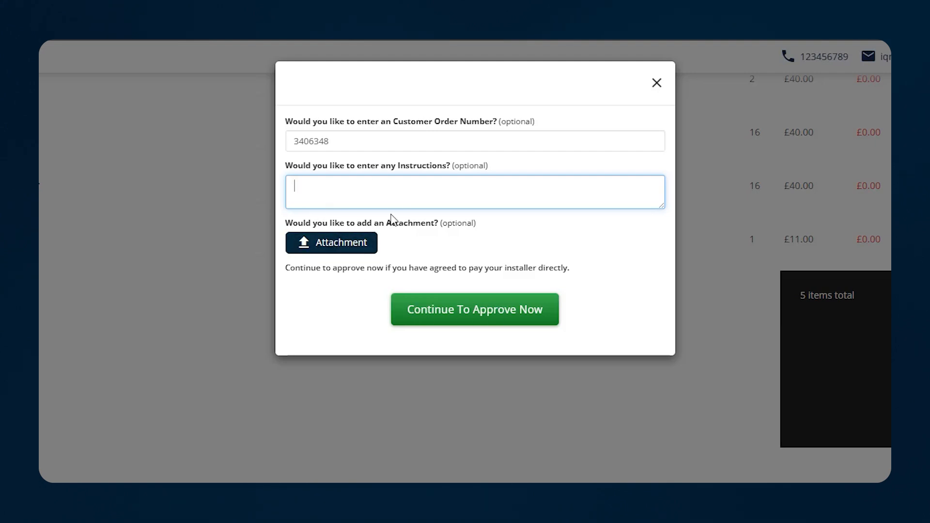
{"action": "left_click", "coordinate": [470, 319]}
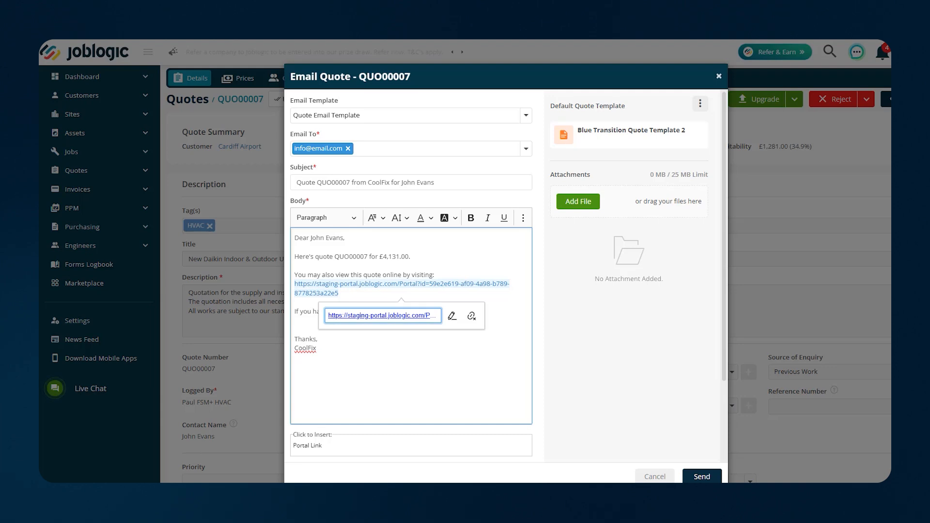
Discard the unsent quote email and check the approval notifications
{"action": "left_click", "coordinate": [719, 77]}
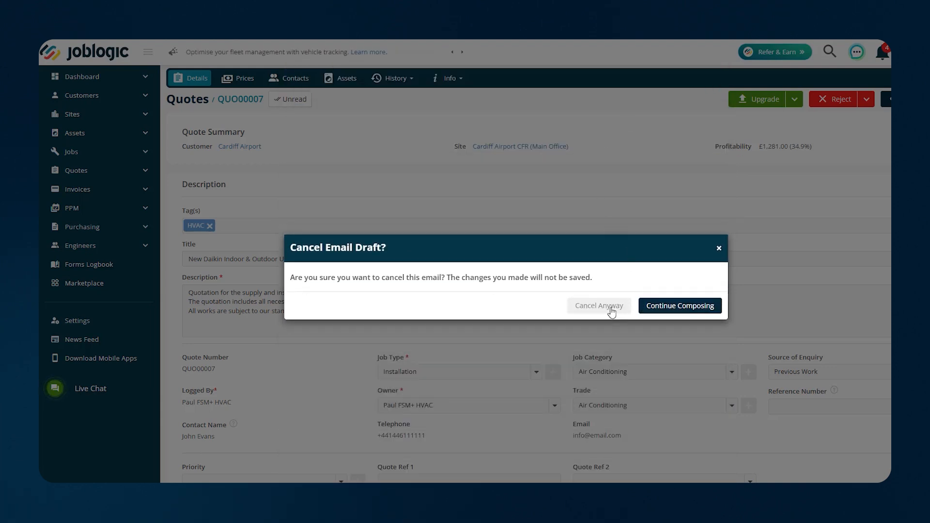
{"action": "left_click", "coordinate": [588, 308]}
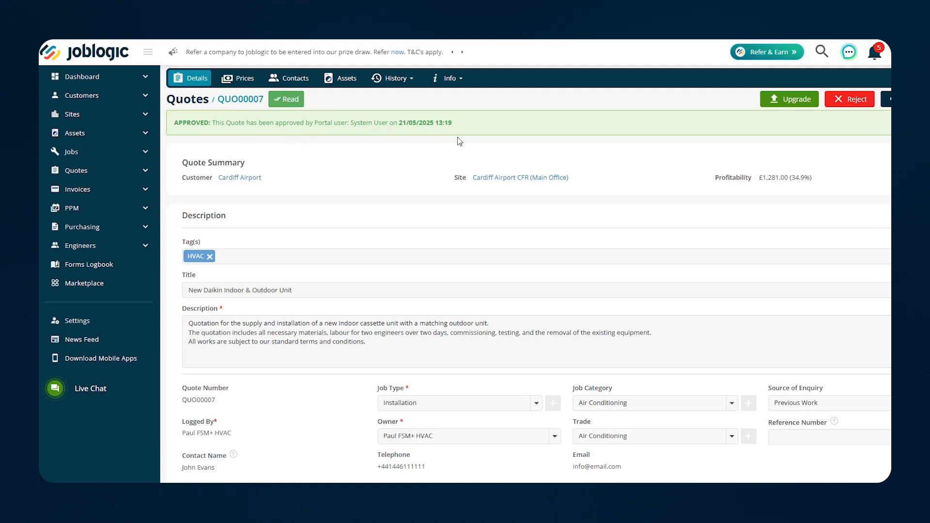
{"action": "left_click", "coordinate": [876, 52]}
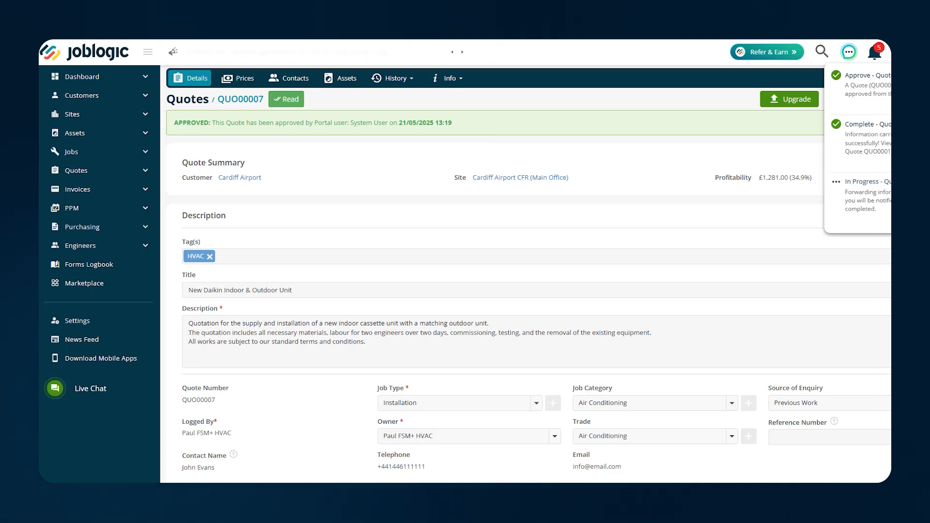
{"action": "left_click", "coordinate": [643, 100]}
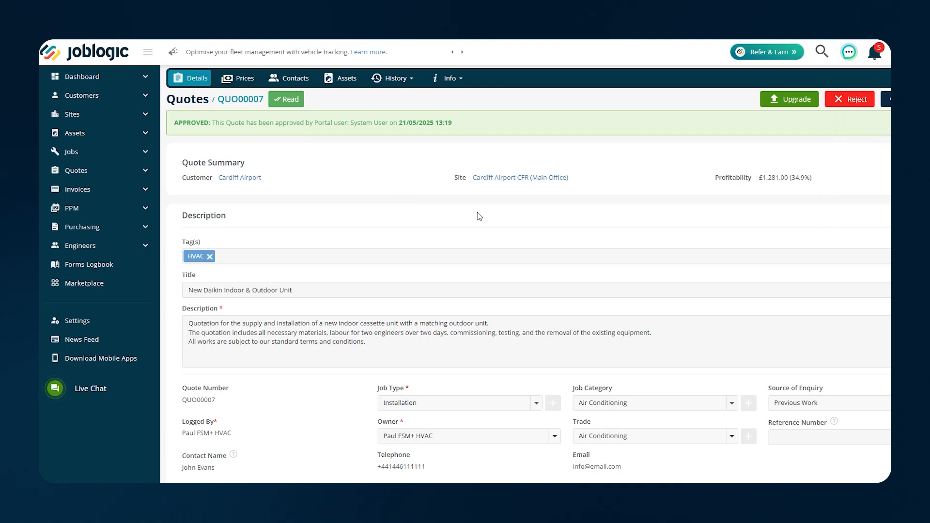
Review the approved quote's description, then expand Jobs in the sidebar
{"action": "scroll", "coordinate": [479, 216], "scroll_direction": "down", "scroll_amount": 2}
{"action": "scroll", "coordinate": [479, 216], "scroll_direction": "up", "scroll_amount": 2}
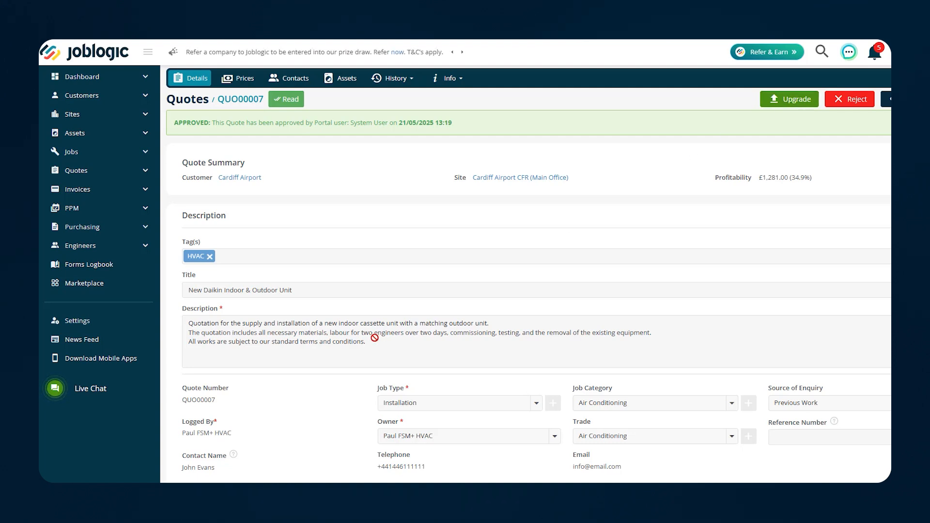
{"action": "left_click_drag", "start_coordinate": [367, 342], "coordinate": [248, 333]}
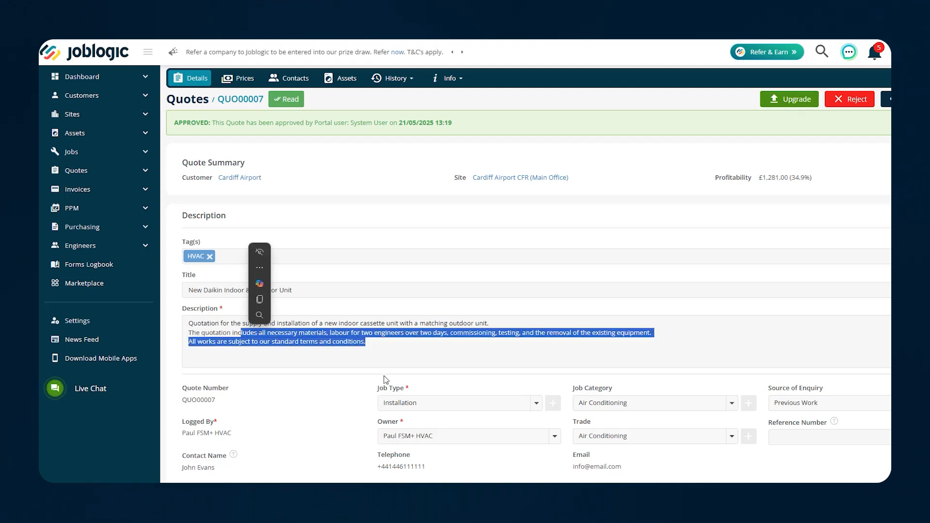
{"action": "left_click", "coordinate": [509, 349]}
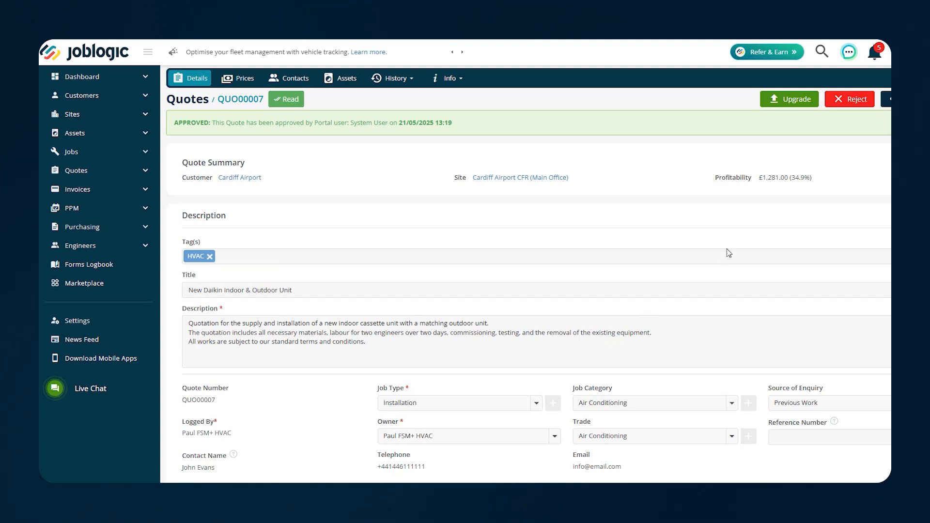
{"action": "left_click", "coordinate": [92, 151]}
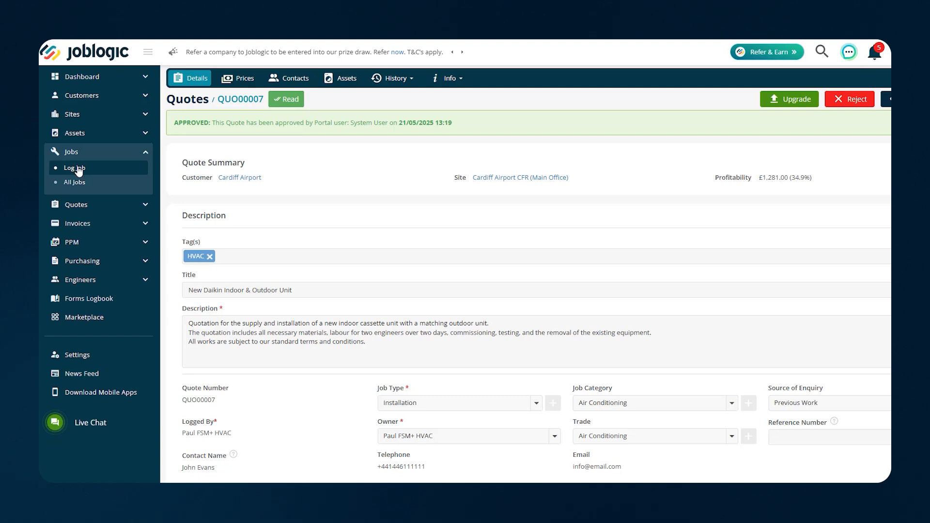
Start upgrading QUO00007, ordering the Daikin item from CoolTech Solutions Ltd
{"action": "left_click", "coordinate": [790, 100]}
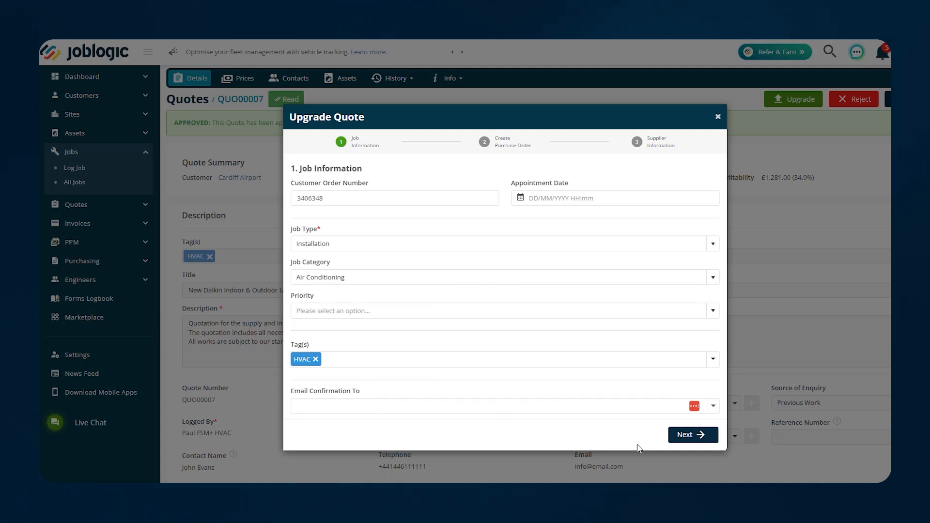
{"action": "left_click", "coordinate": [686, 436]}
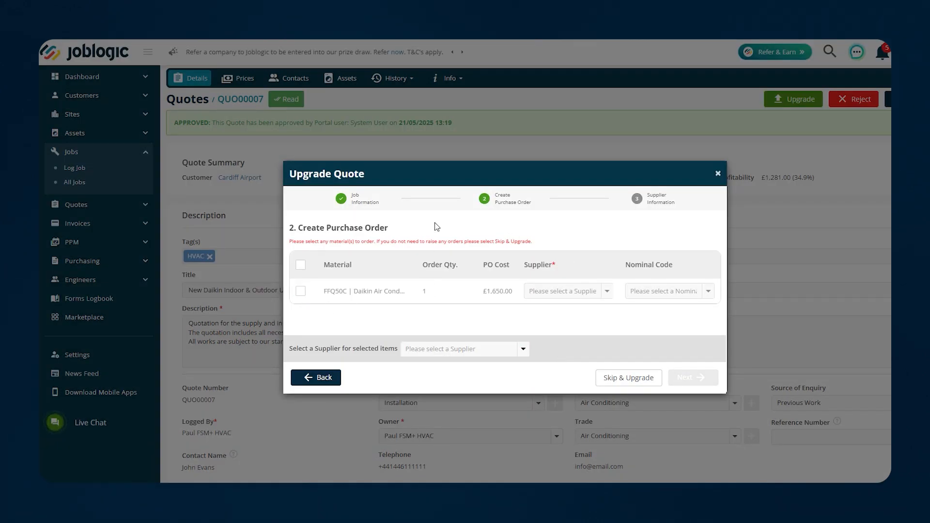
{"action": "left_click", "coordinate": [301, 291]}
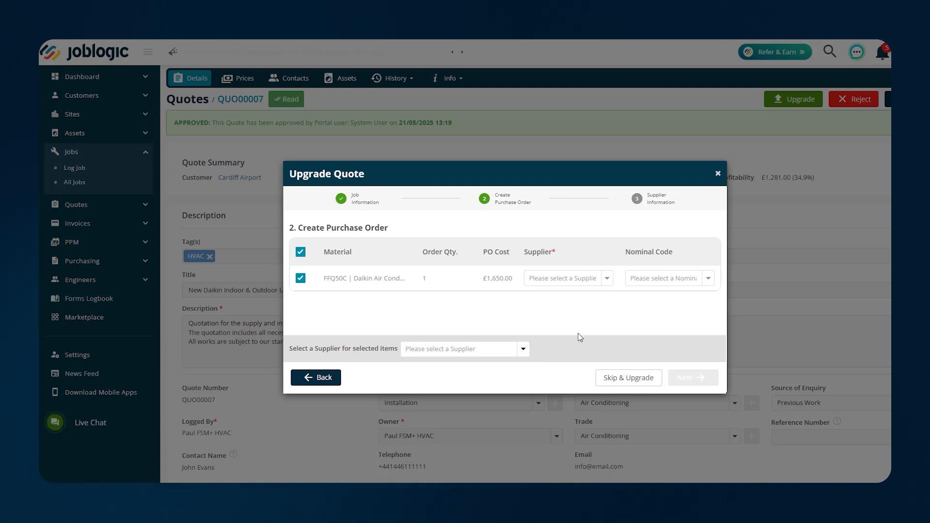
{"action": "left_click", "coordinate": [523, 354]}
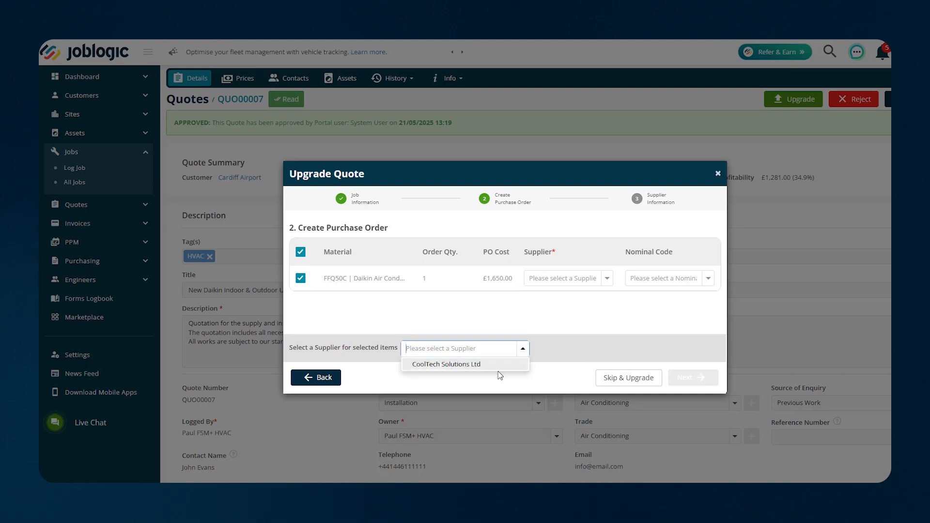
{"action": "left_click", "coordinate": [467, 366]}
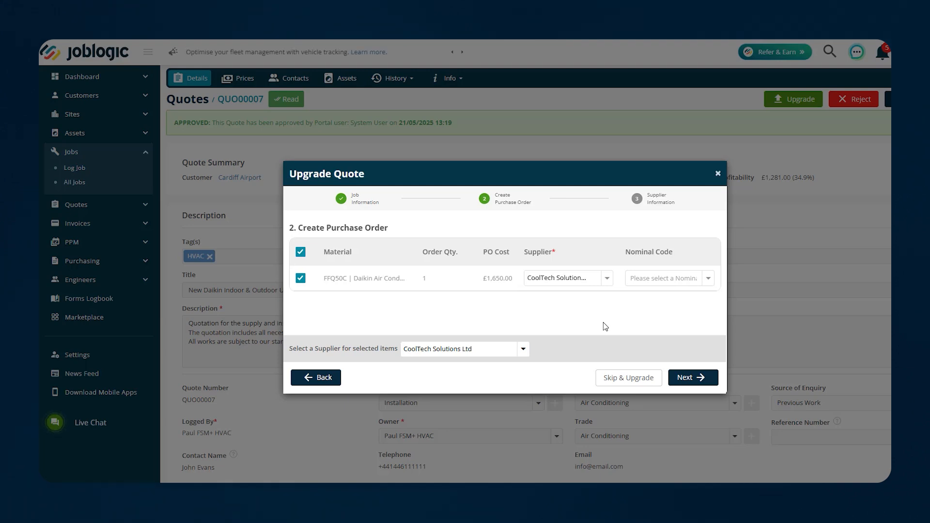
{"action": "left_click", "coordinate": [692, 379]}
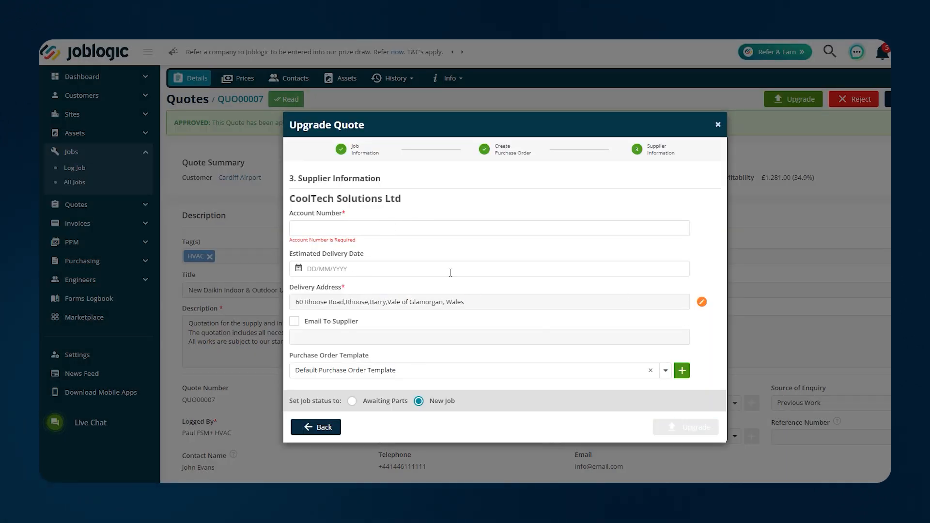
Enter the supplier account number, 30/05/2025 delivery, Blue Line Purchase Order Template and Awaiting Parts, then upgrade
{"action": "left_click", "coordinate": [359, 231]}
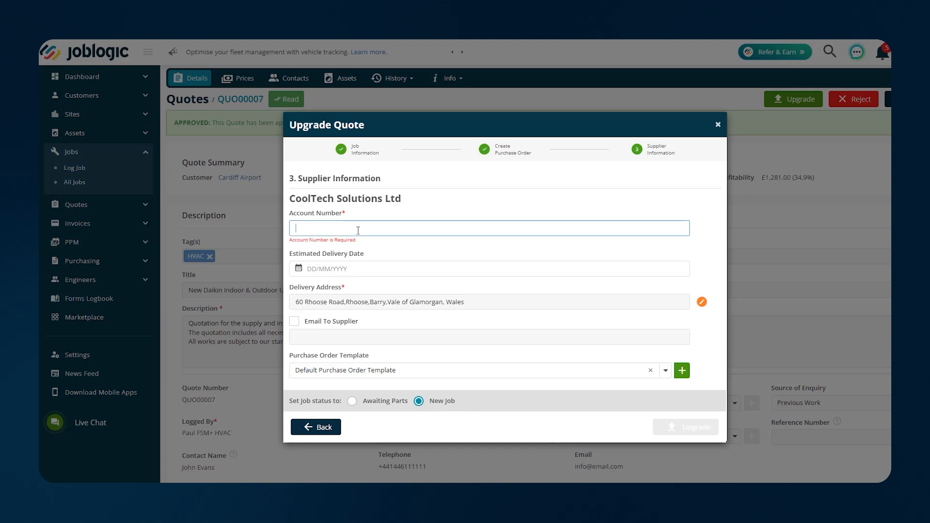
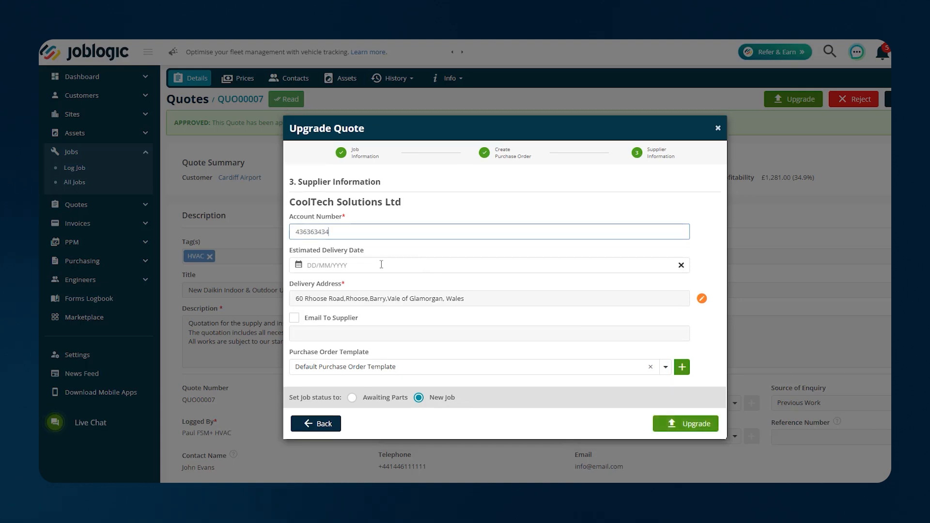
{"action": "left_click", "coordinate": [382, 264]}
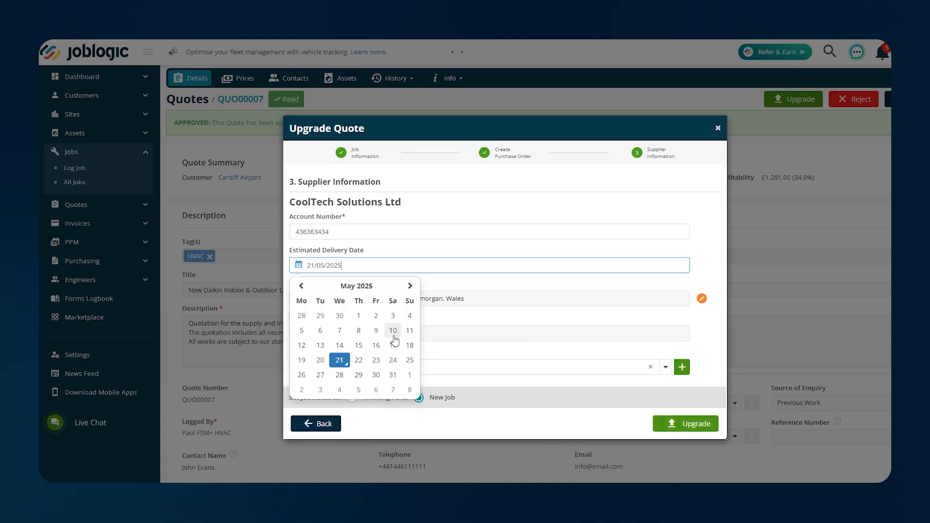
{"action": "left_click", "coordinate": [376, 376]}
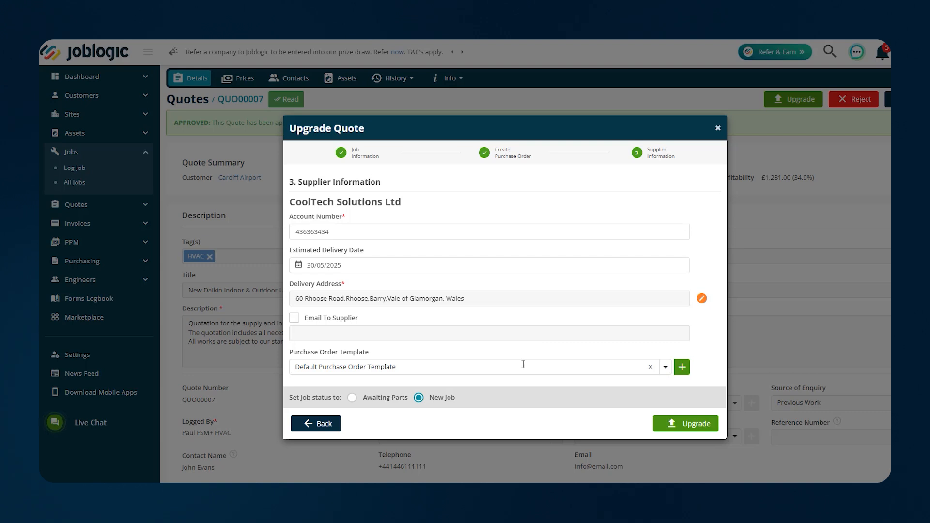
{"action": "left_click", "coordinate": [666, 367]}
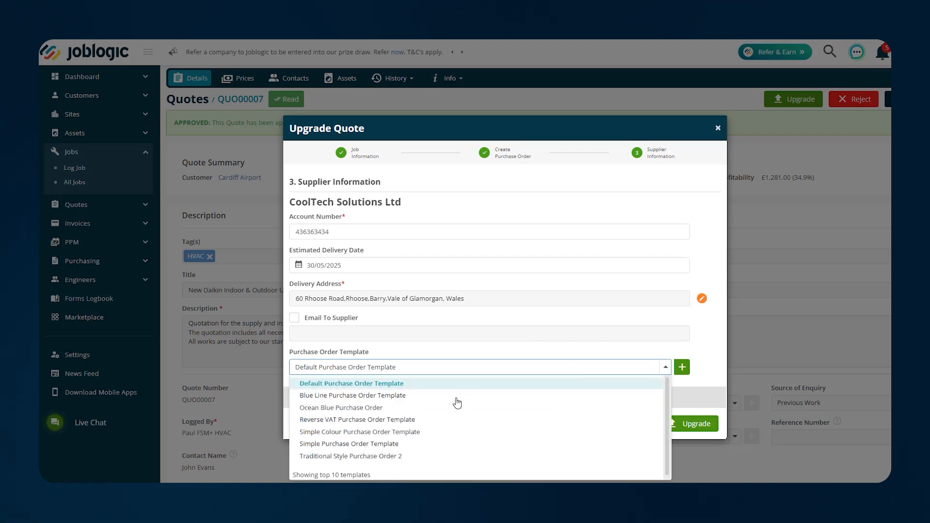
{"action": "left_click", "coordinate": [431, 396]}
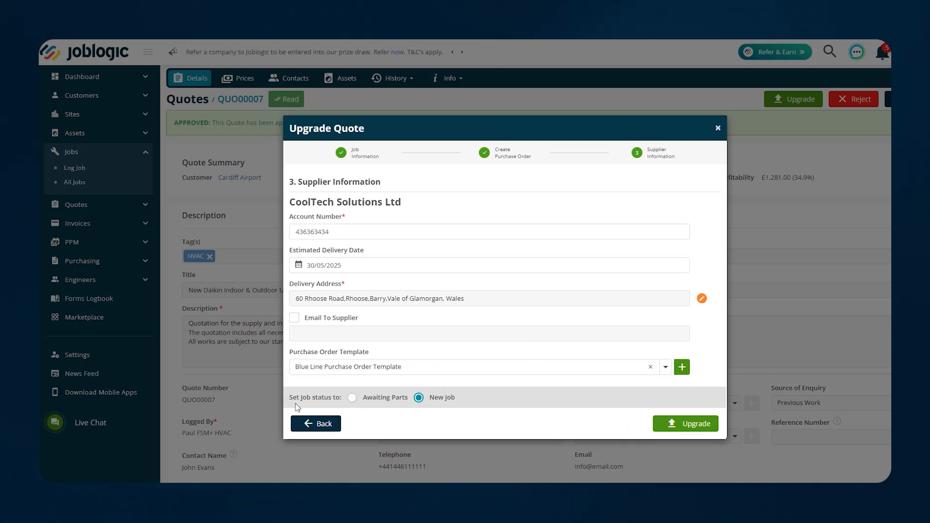
{"action": "left_click", "coordinate": [391, 402]}
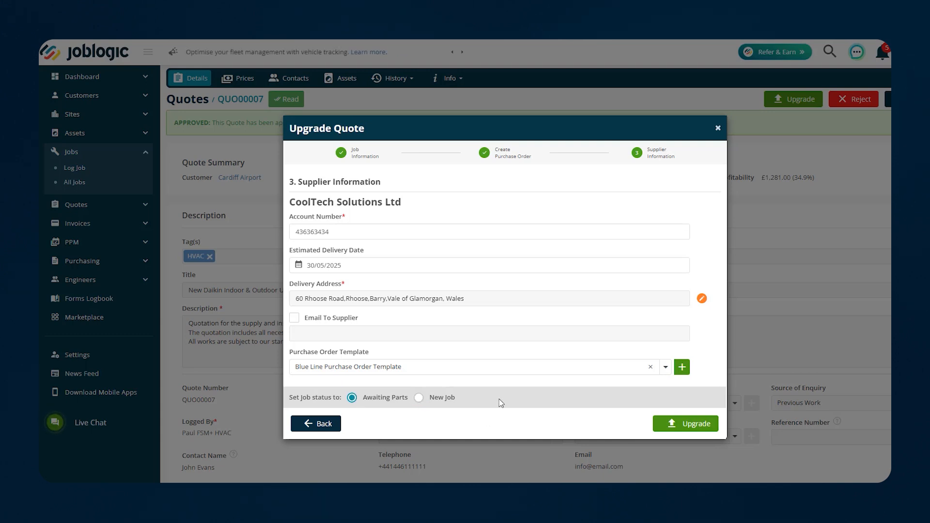
{"action": "left_click", "coordinate": [665, 427]}
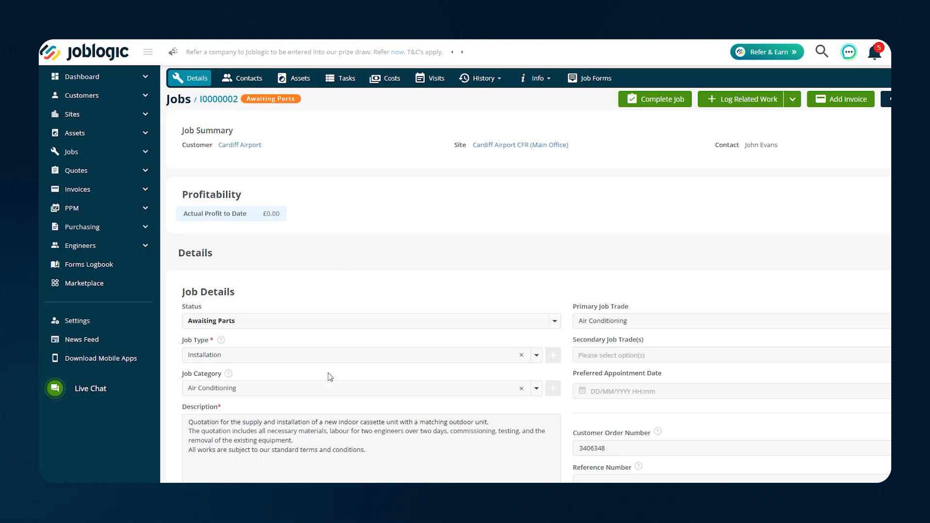
Check the job's Contacts and Assets, then review Costs showing £3,671.00 quoted value
{"action": "left_click", "coordinate": [248, 79]}
{"action": "left_click", "coordinate": [309, 79]}
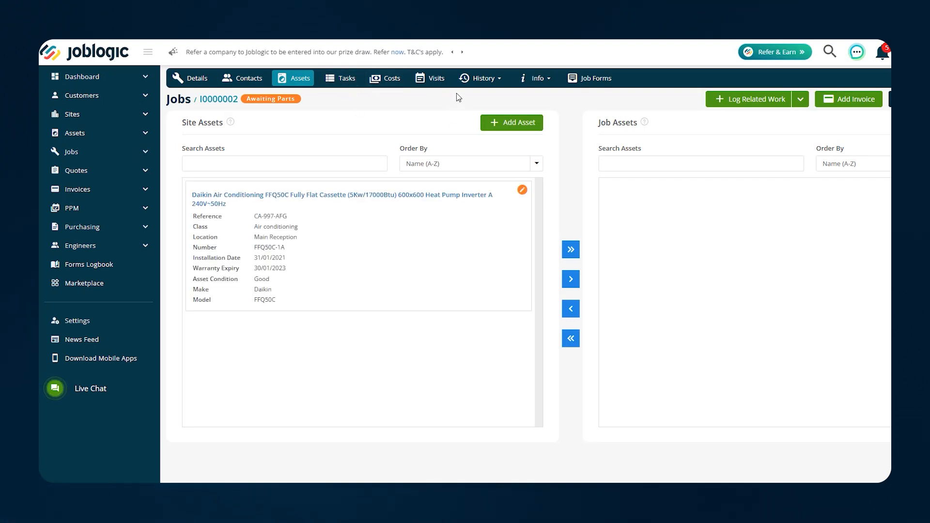
{"action": "left_click", "coordinate": [391, 80]}
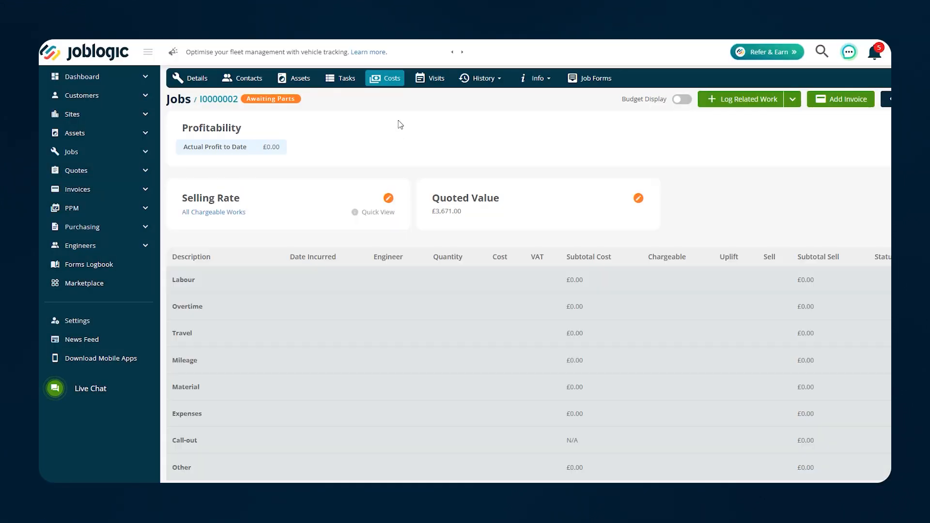
{"action": "scroll", "coordinate": [448, 282], "scroll_direction": "down", "scroll_amount": 5}
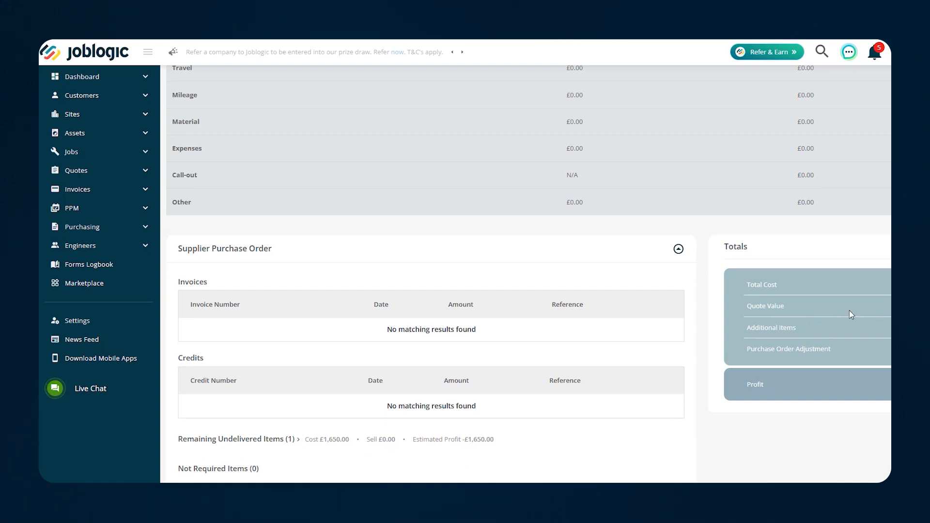
{"action": "scroll", "coordinate": [798, 354], "scroll_direction": "up", "scroll_amount": 1}
{"action": "scroll", "coordinate": [797, 353], "scroll_direction": "up", "scroll_amount": 3}
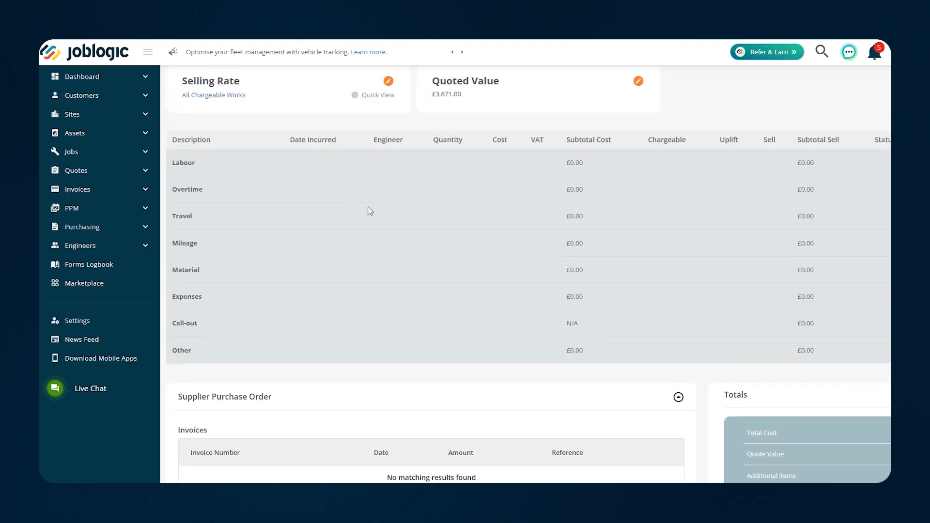
{"action": "scroll", "coordinate": [535, 286], "scroll_direction": "up", "scroll_amount": 1}
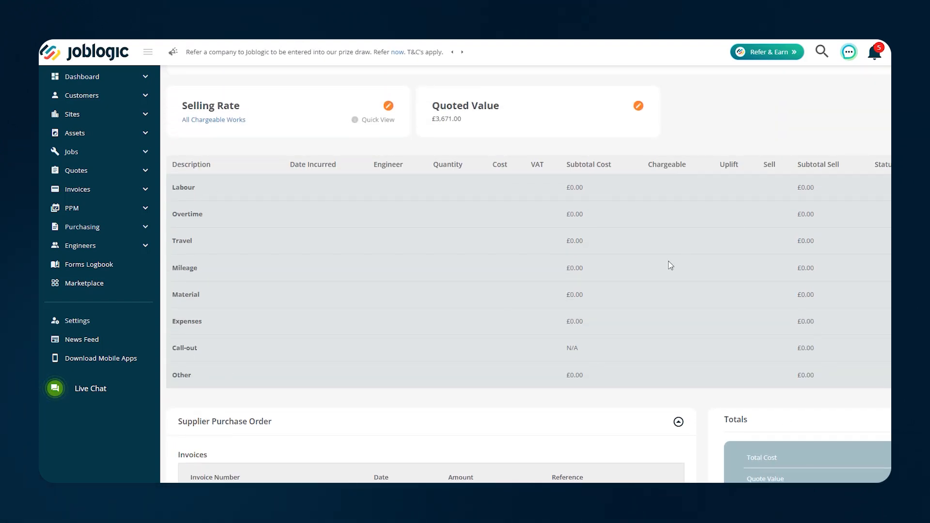
{"action": "scroll", "coordinate": [670, 266], "scroll_direction": "up", "scroll_amount": 1}
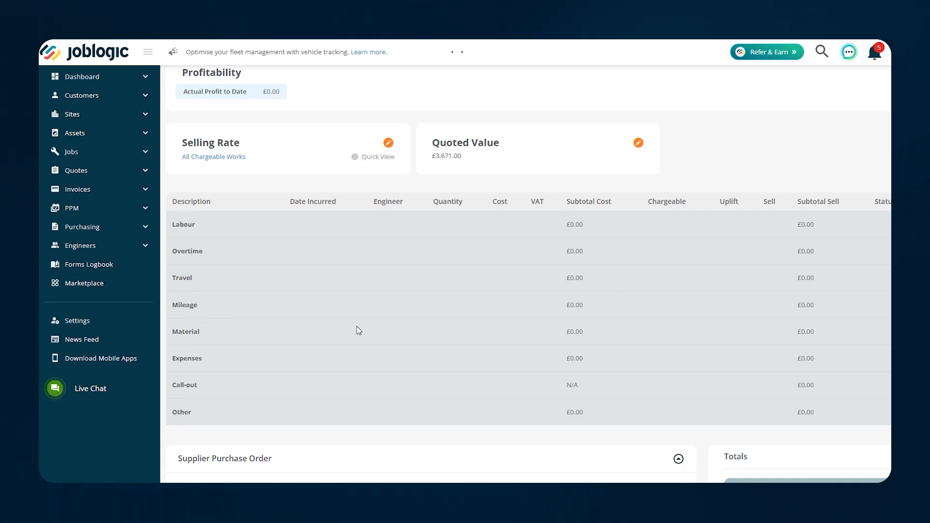
{"action": "scroll", "coordinate": [571, 349], "scroll_direction": "up", "scroll_amount": 2}
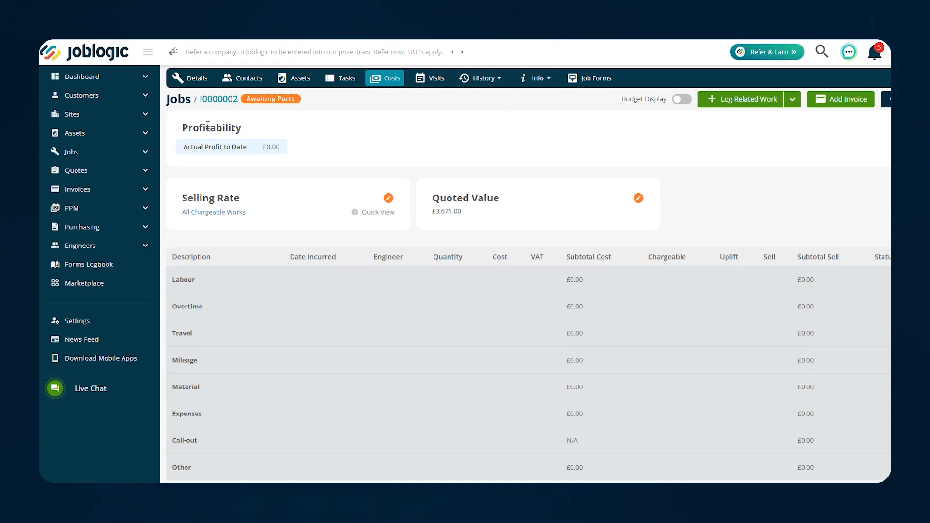
Return to job I0000002's Details tab and expand Quotes in the sidebar
{"action": "left_click", "coordinate": [194, 78]}
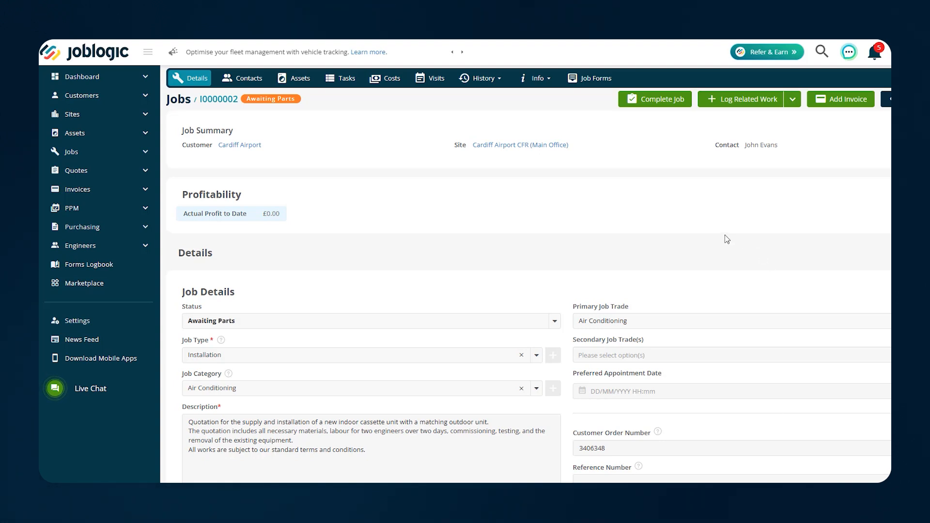
{"action": "left_click", "coordinate": [103, 171]}
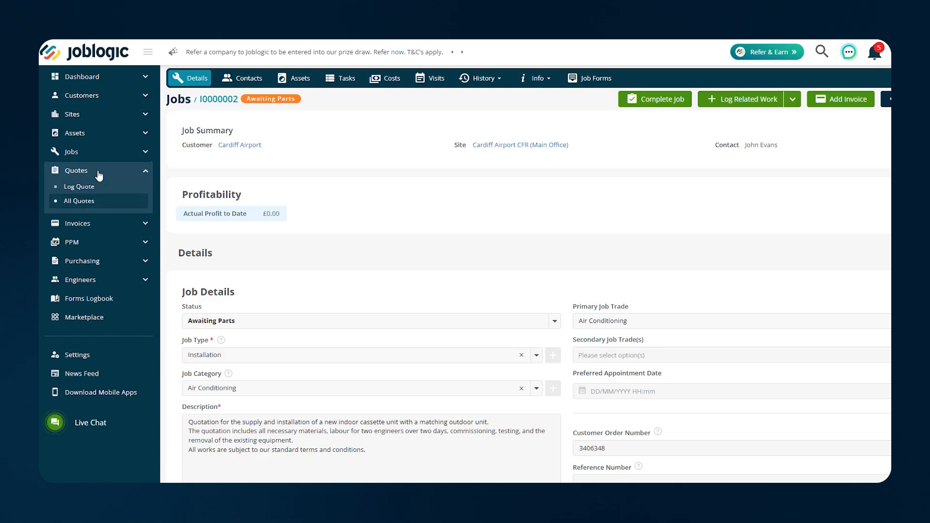
List only the Accepted quotes under All Quotes and expand the advanced filters
{"action": "left_click", "coordinate": [117, 208]}
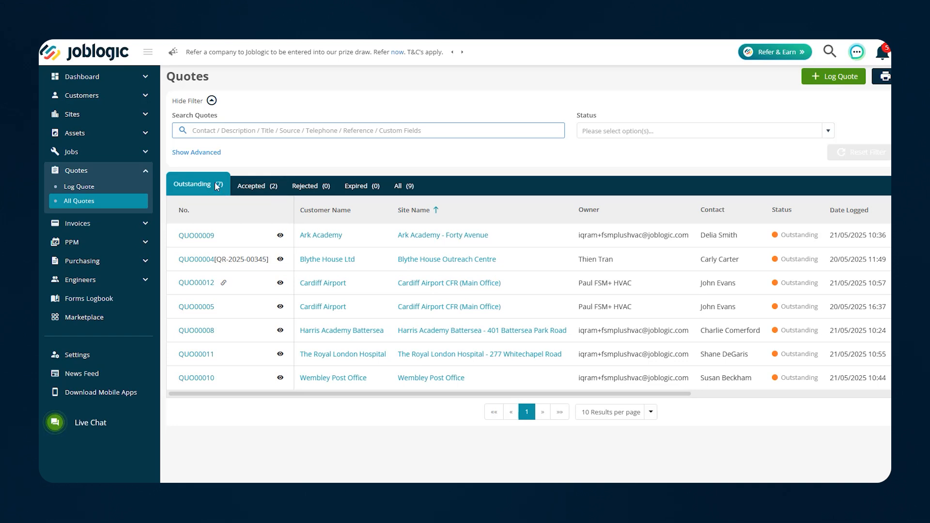
{"action": "left_click", "coordinate": [265, 189]}
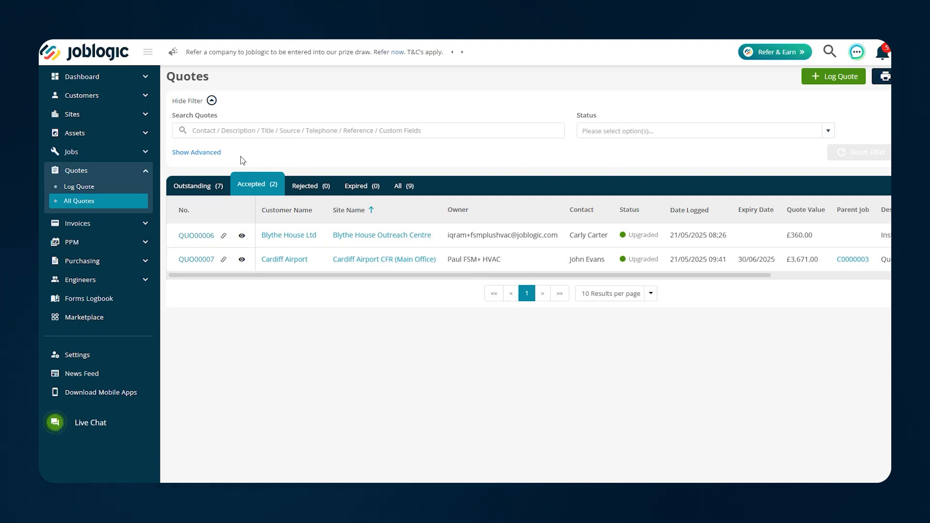
{"action": "left_click", "coordinate": [216, 153]}
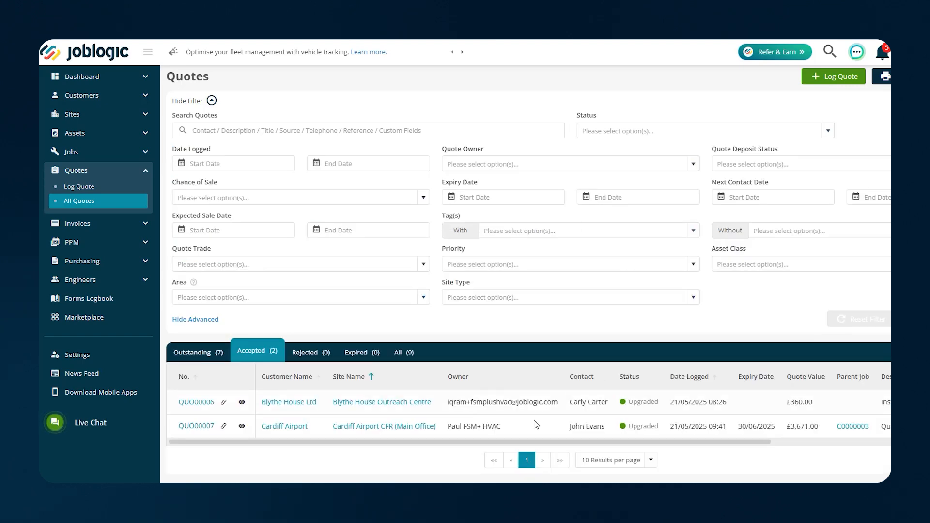
Filter the Outstanding quotes by 75% and then 100% chance of sale, then clear the filter
{"action": "left_click", "coordinate": [198, 352]}
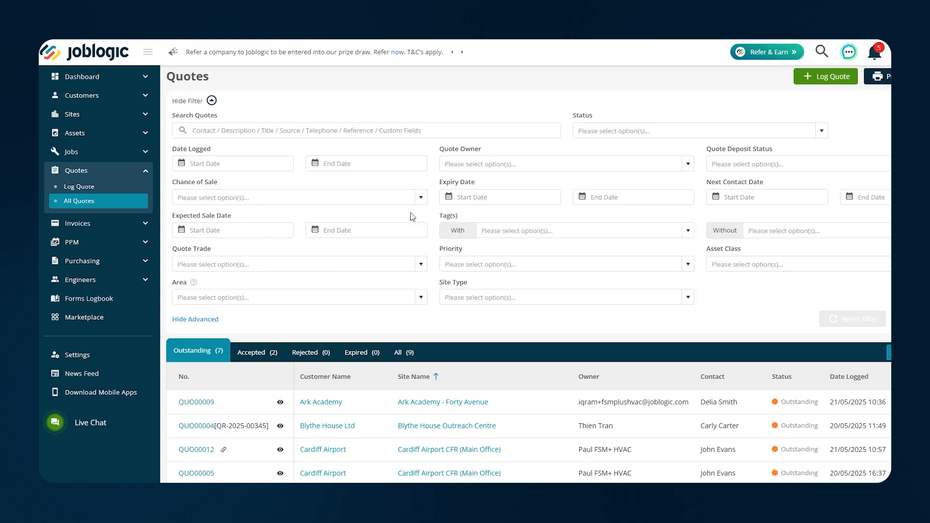
{"action": "left_click", "coordinate": [420, 198]}
{"action": "left_click", "coordinate": [211, 276]}
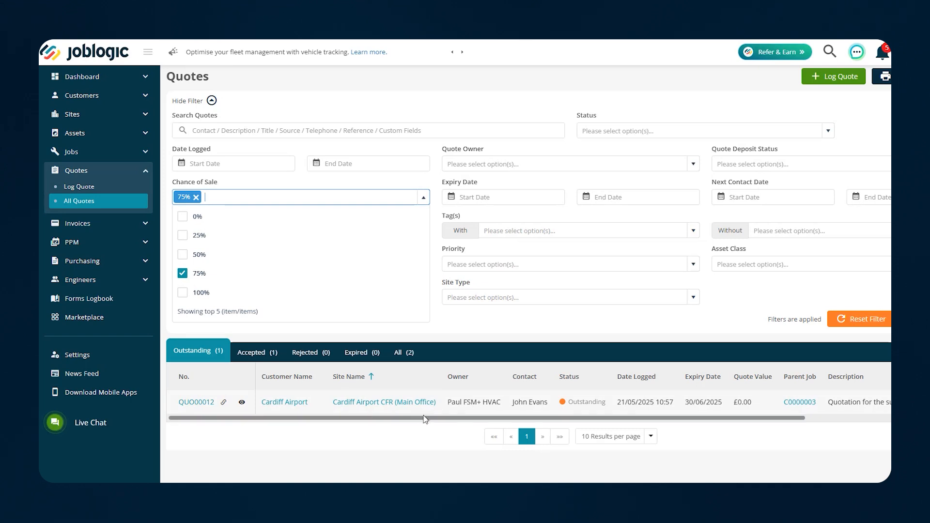
{"action": "left_click", "coordinate": [201, 292]}
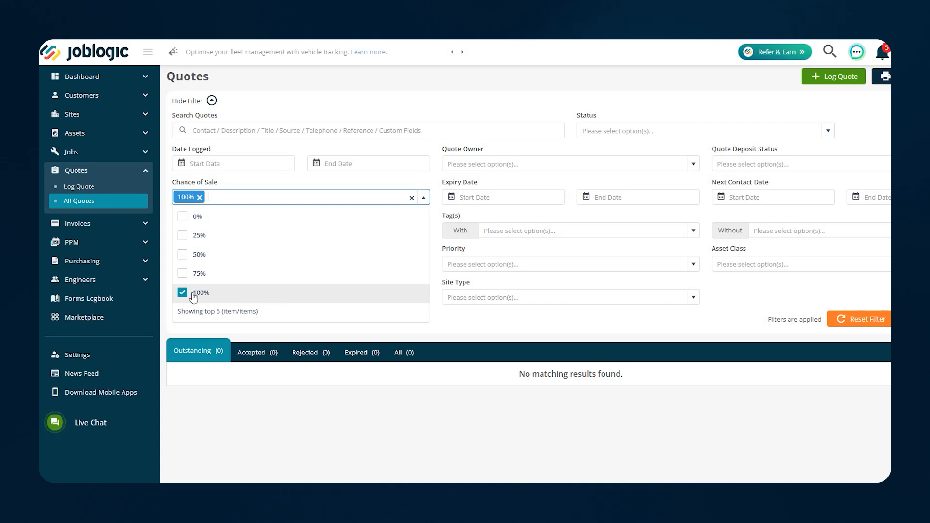
{"action": "left_click", "coordinate": [194, 292]}
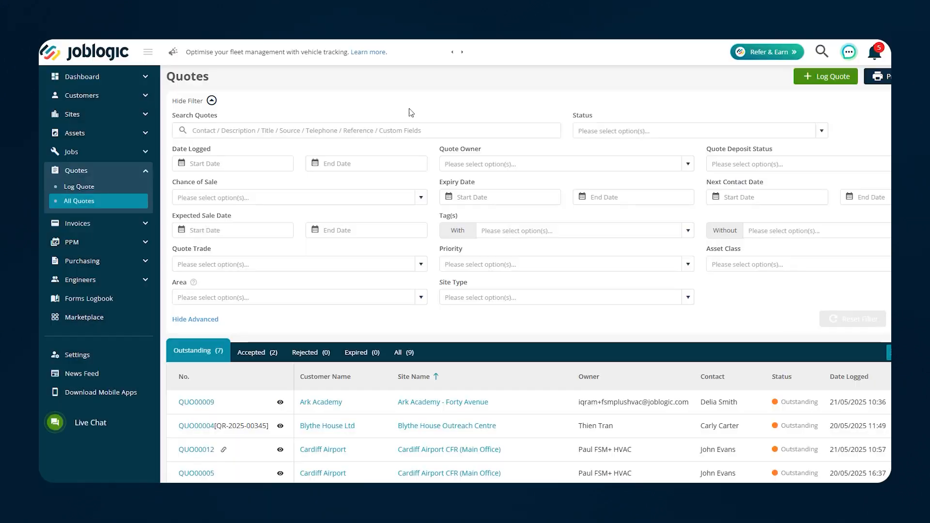
{"action": "scroll", "coordinate": [282, 294], "scroll_direction": "down", "scroll_amount": 3}
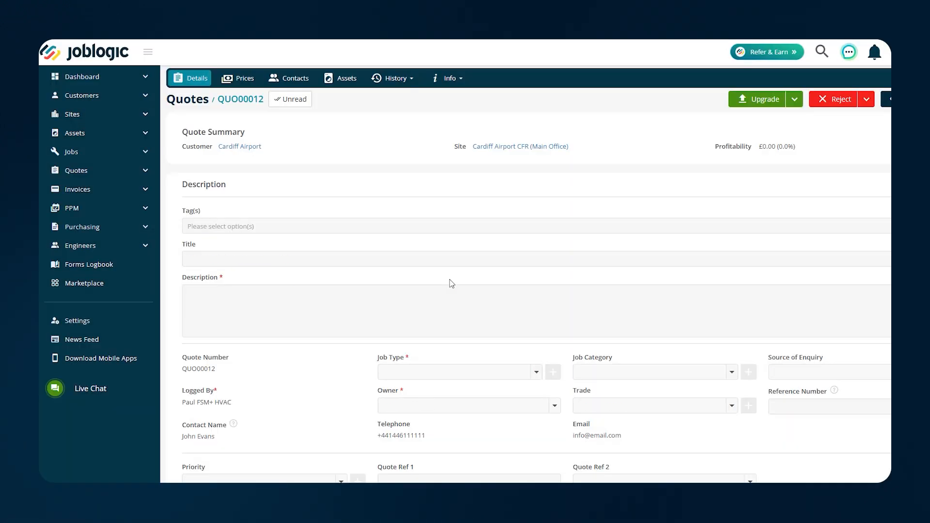
Pick 26 May 2025 as QUO00012's next contact date, then return to Quotes
{"action": "scroll", "coordinate": [452, 283], "scroll_direction": "down", "scroll_amount": 1}
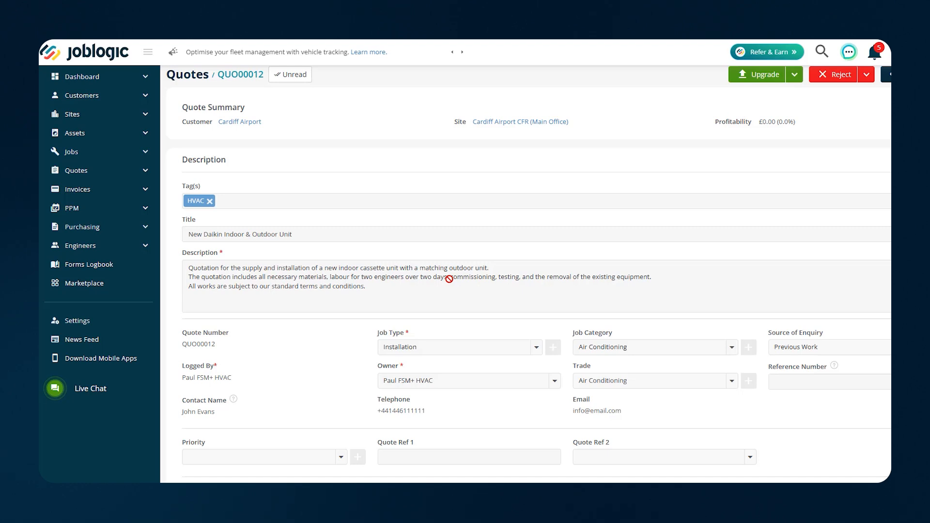
{"action": "scroll", "coordinate": [450, 278], "scroll_direction": "down", "scroll_amount": 3}
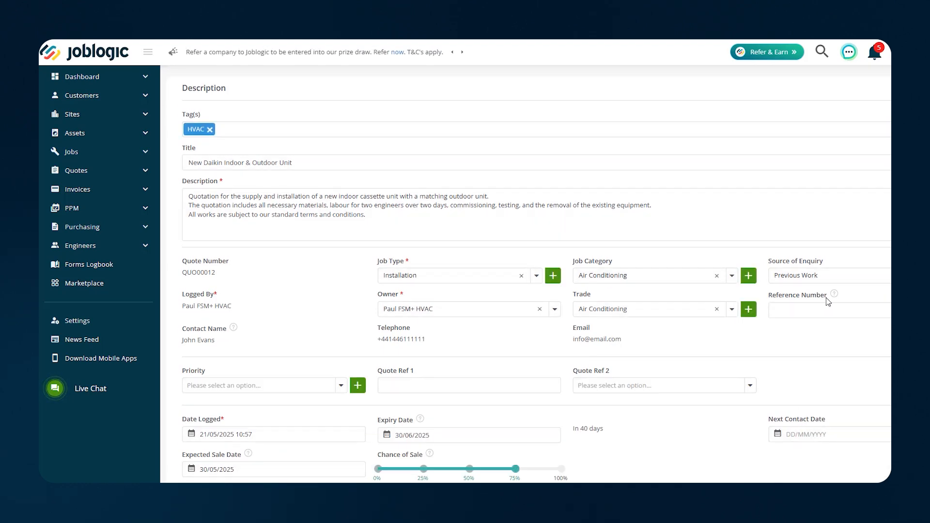
{"action": "left_click", "coordinate": [800, 435]}
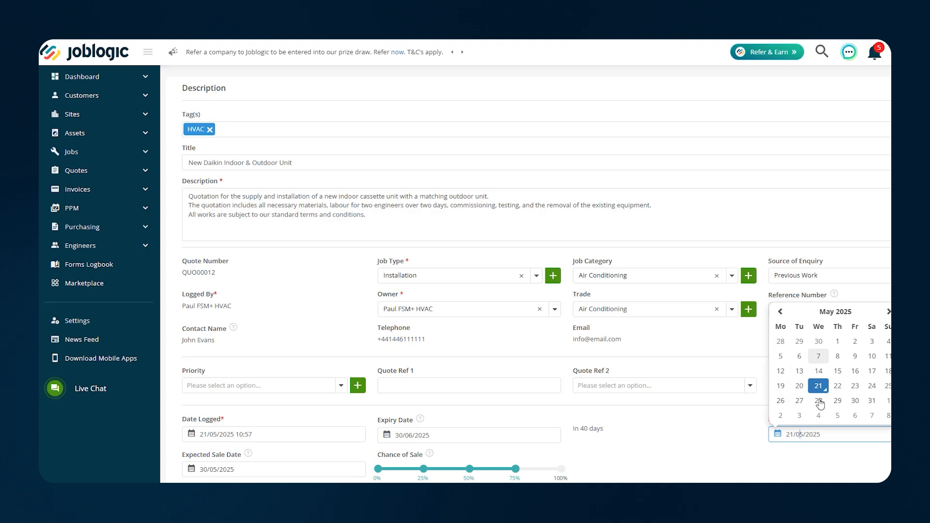
{"action": "left_click", "coordinate": [781, 401]}
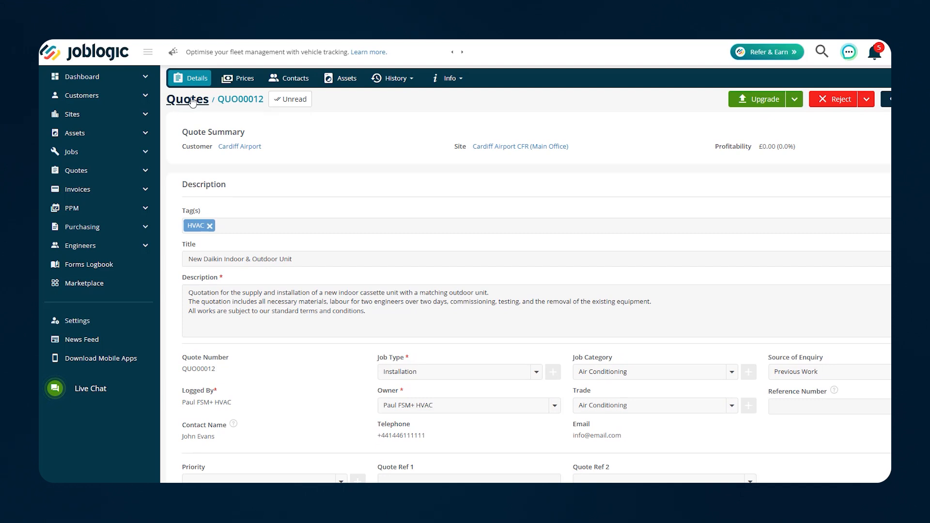
{"action": "left_click", "coordinate": [192, 100]}
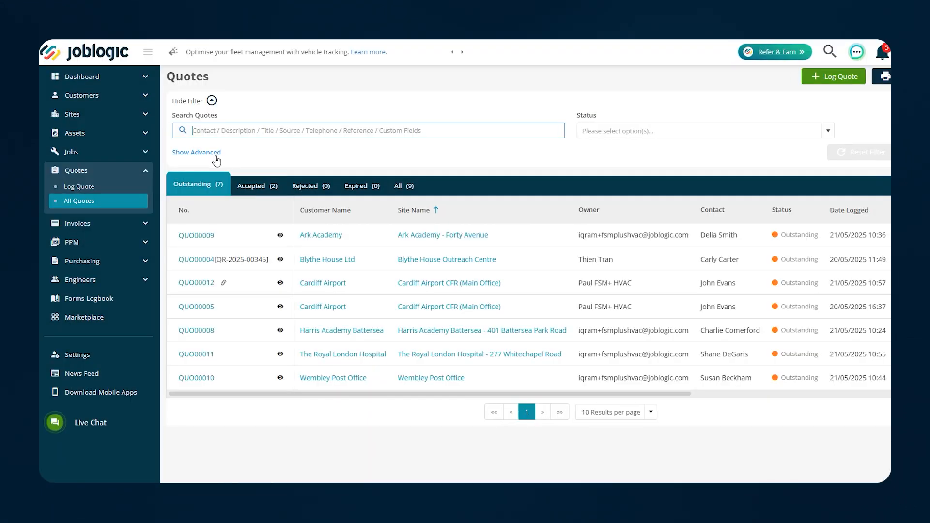
Filter quotes to a next contact date range of 26/05 to 30/05
{"action": "left_click", "coordinate": [216, 154]}
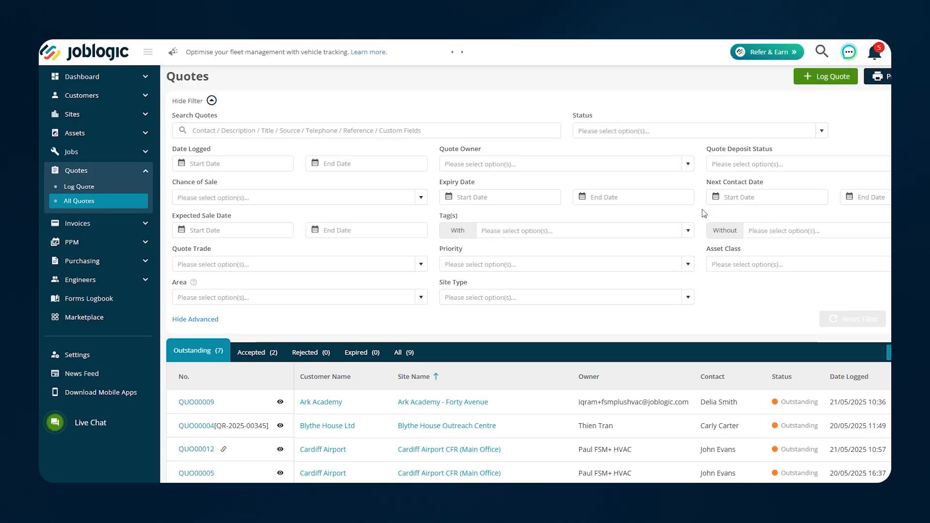
{"action": "left_click", "coordinate": [743, 197]}
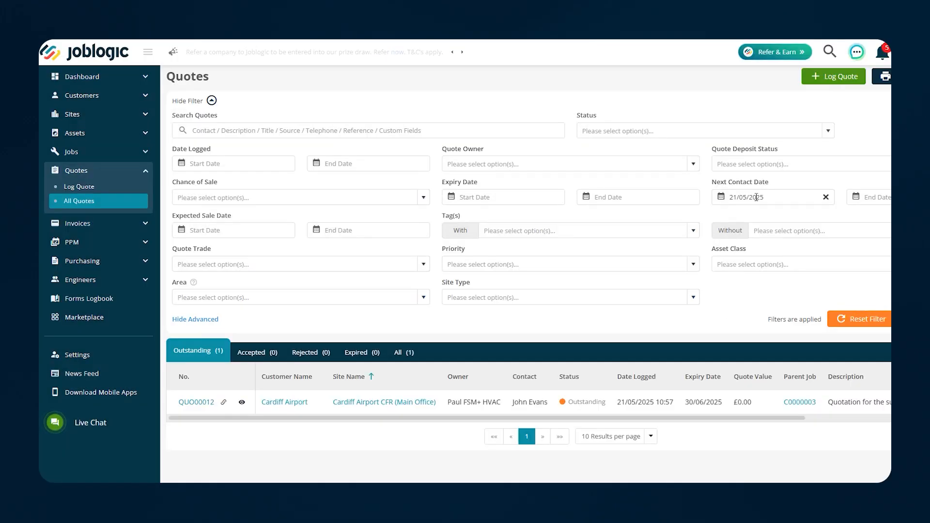
{"action": "left_click", "coordinate": [757, 198]}
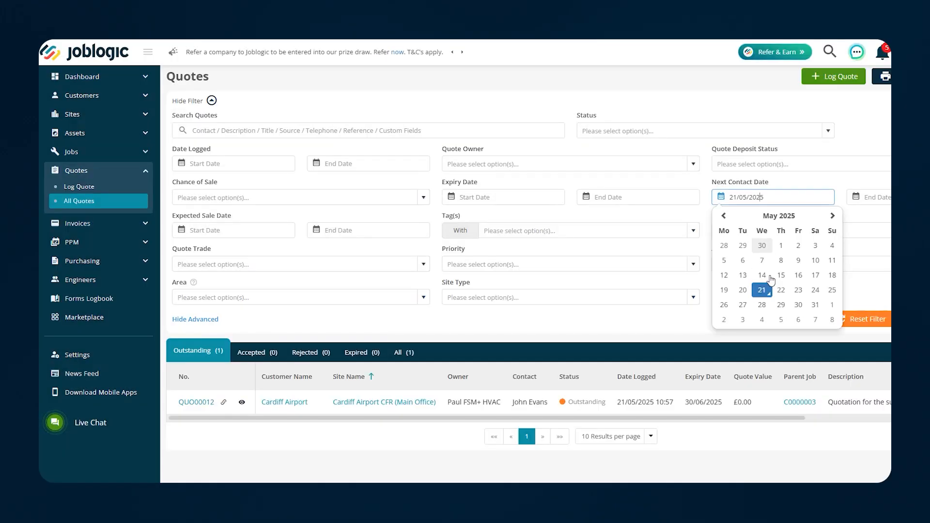
{"action": "left_click", "coordinate": [724, 305]}
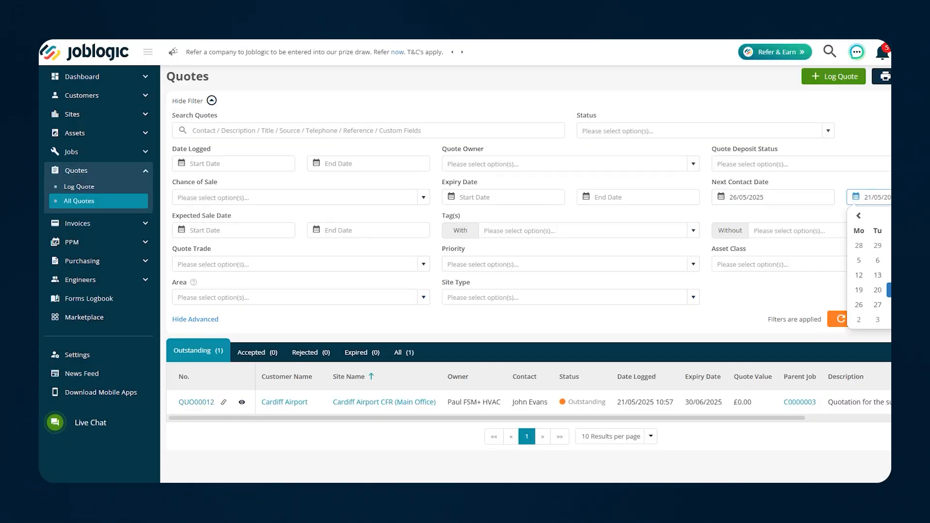
{"action": "left_click", "coordinate": [929, 305]}
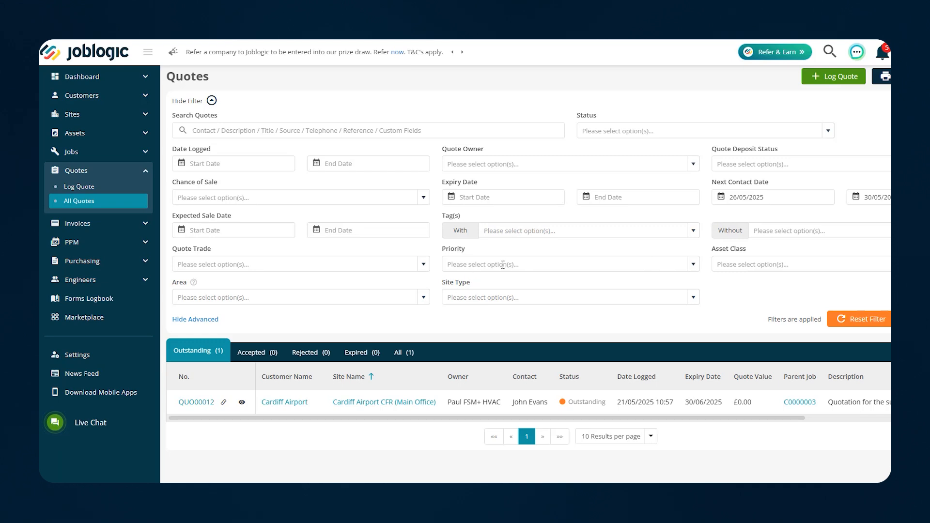
Clear both next contact dates and hide the advanced filters
{"action": "left_click", "coordinate": [829, 197]}
{"action": "left_click", "coordinate": [890, 197]}
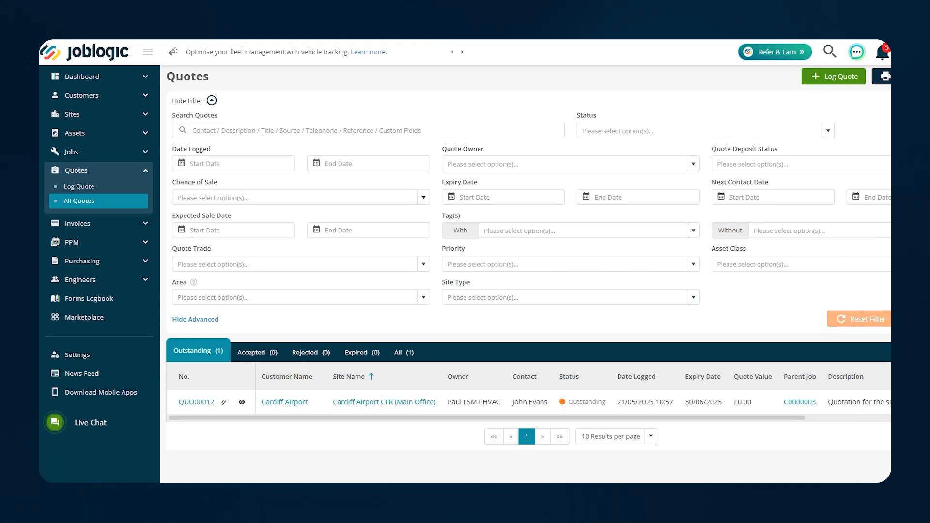
{"action": "left_click", "coordinate": [212, 319]}
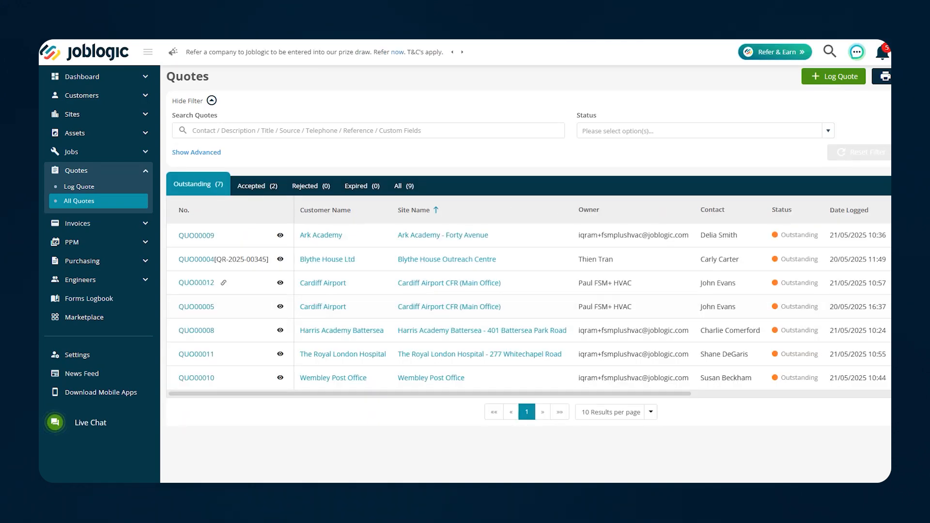
Open accepted quote QUO00007 and view its Outbound Emails history
{"action": "left_click", "coordinate": [253, 185]}
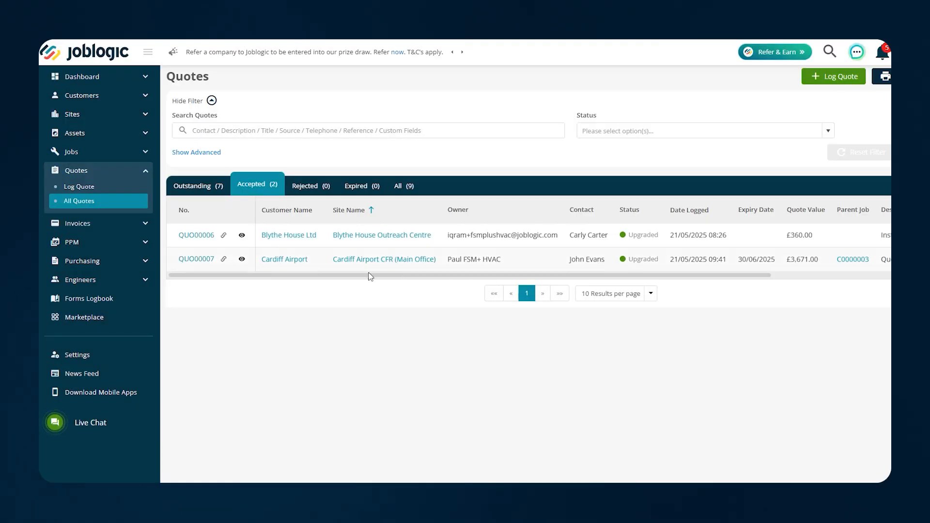
{"action": "left_click", "coordinate": [204, 261]}
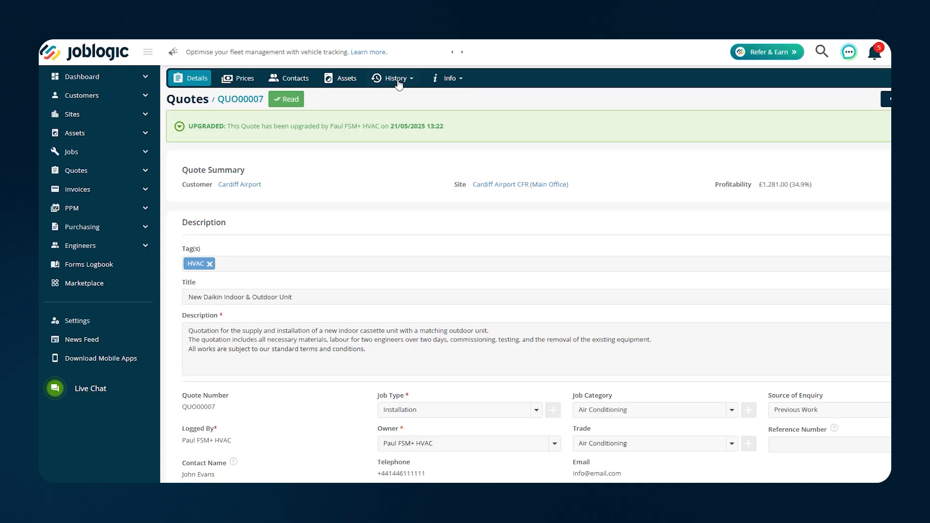
{"action": "left_click", "coordinate": [399, 82]}
{"action": "left_click", "coordinate": [407, 125]}
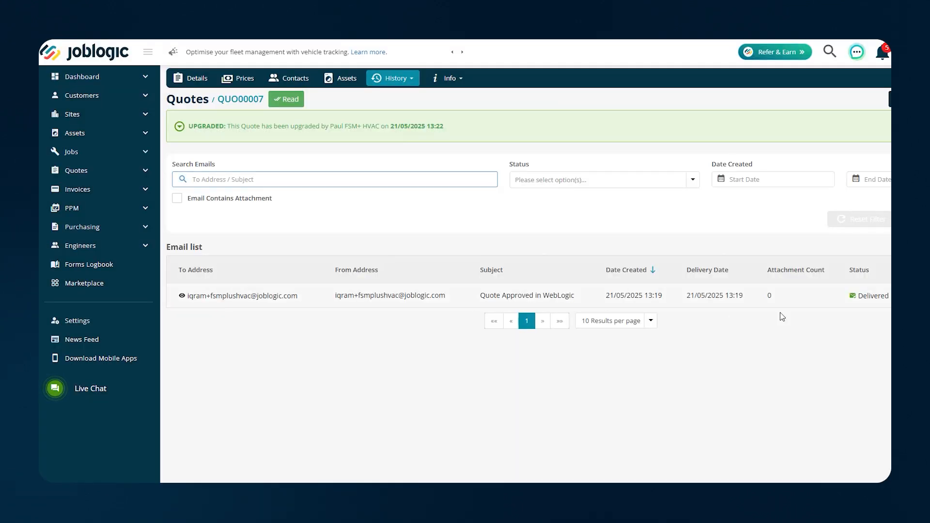
{"action": "mouse_move", "coordinate": [861, 293]}
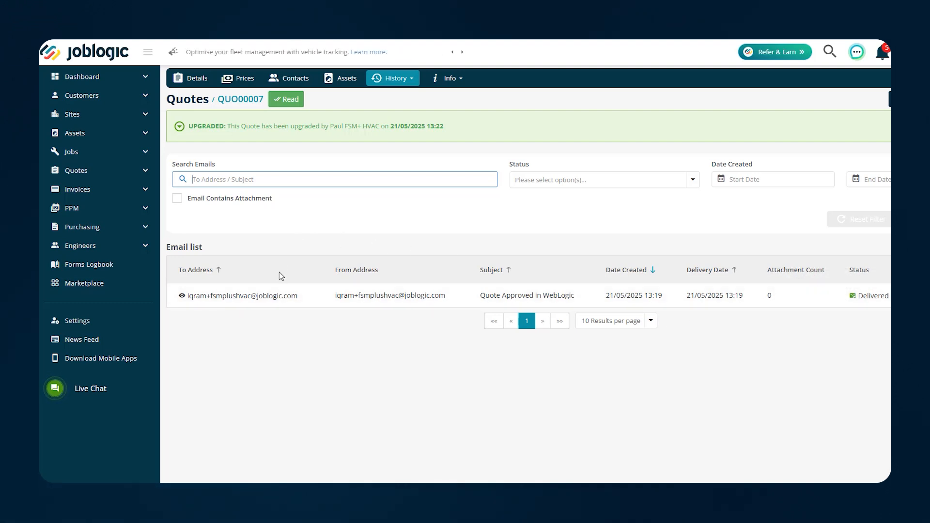
{"action": "left_click", "coordinate": [387, 80]}
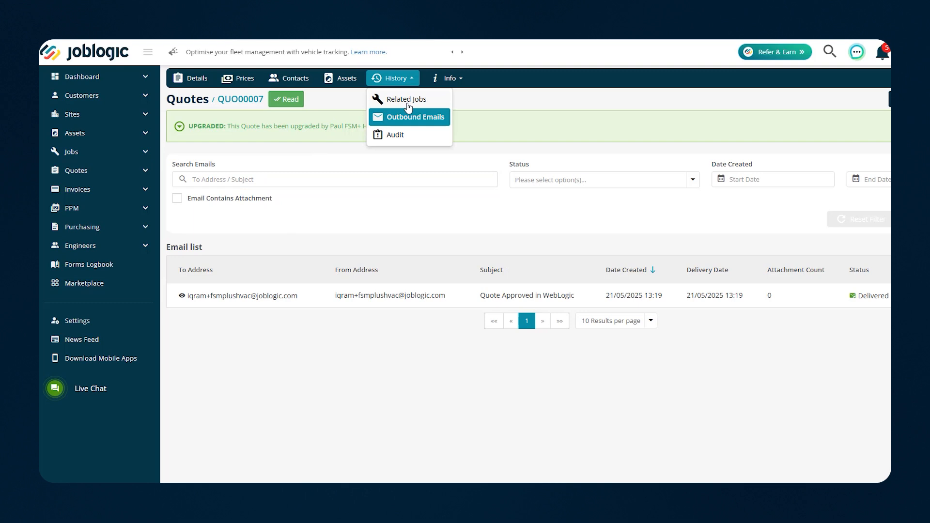
Browse QUO00007's Audit history table, then go back to its Details tab
{"action": "left_click", "coordinate": [392, 134]}
{"action": "scroll", "coordinate": [370, 334], "scroll_direction": "down", "scroll_amount": 2}
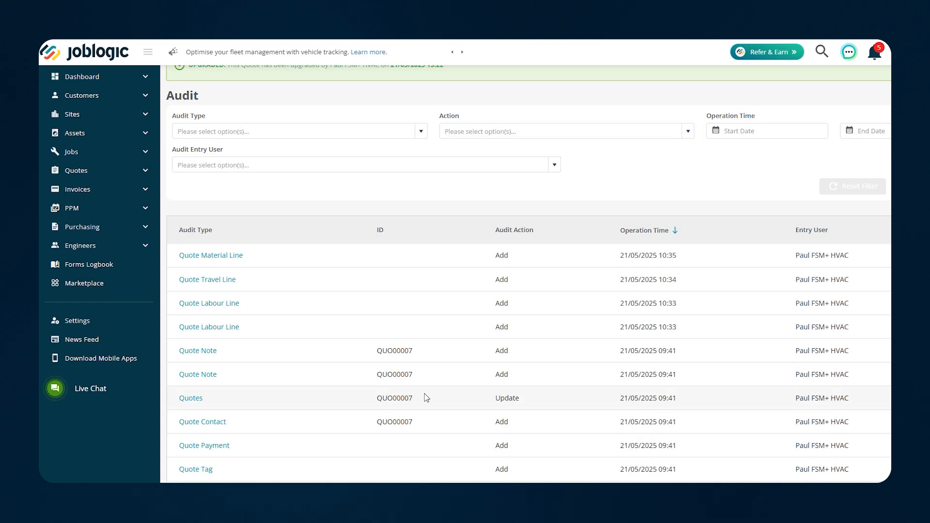
{"action": "scroll", "coordinate": [426, 398], "scroll_direction": "up", "scroll_amount": 2}
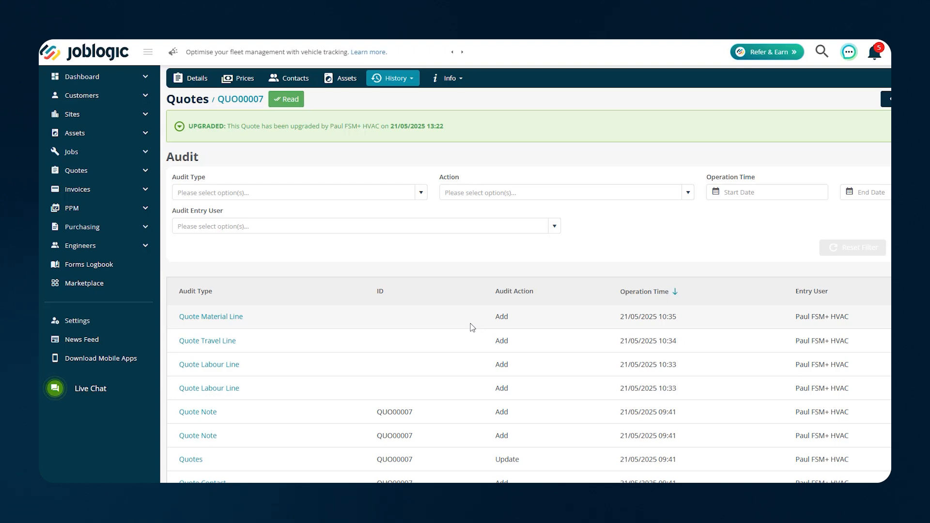
{"action": "scroll", "coordinate": [472, 328], "scroll_direction": "down", "scroll_amount": 2}
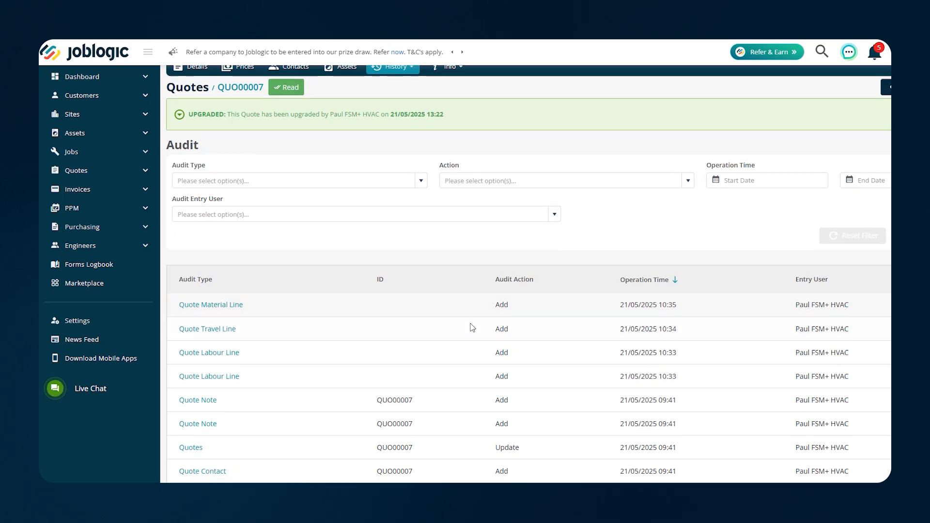
{"action": "scroll", "coordinate": [471, 328], "scroll_direction": "up", "scroll_amount": 2}
{"action": "scroll", "coordinate": [468, 354], "scroll_direction": "down", "scroll_amount": 2}
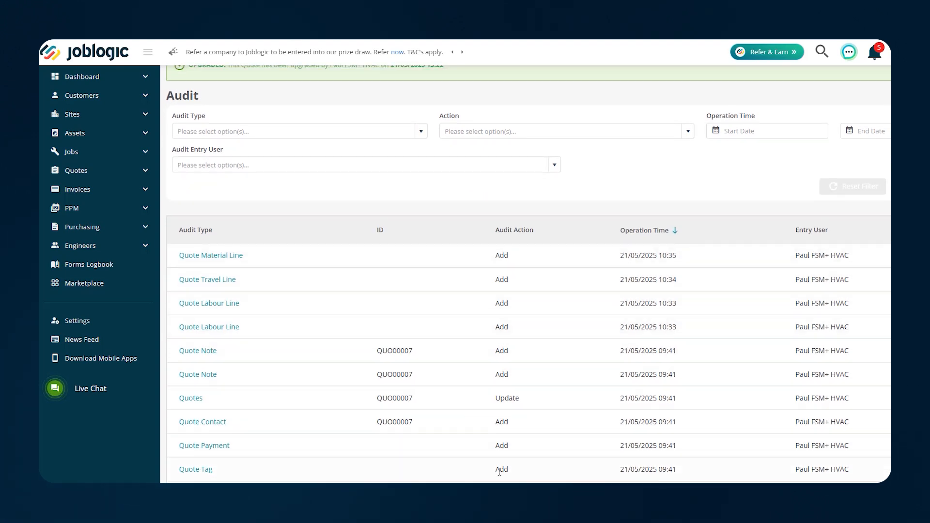
{"action": "scroll", "coordinate": [457, 324], "scroll_direction": "up", "scroll_amount": 2}
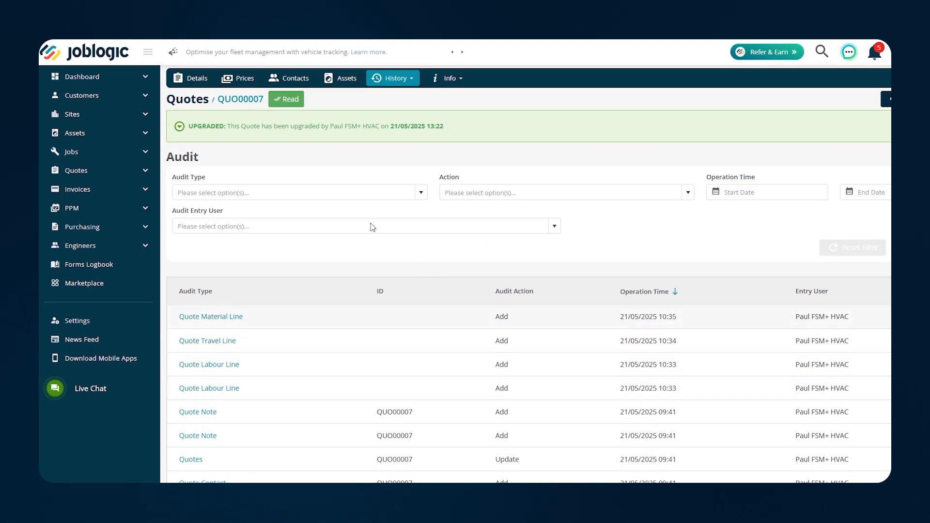
{"action": "left_click", "coordinate": [196, 79]}
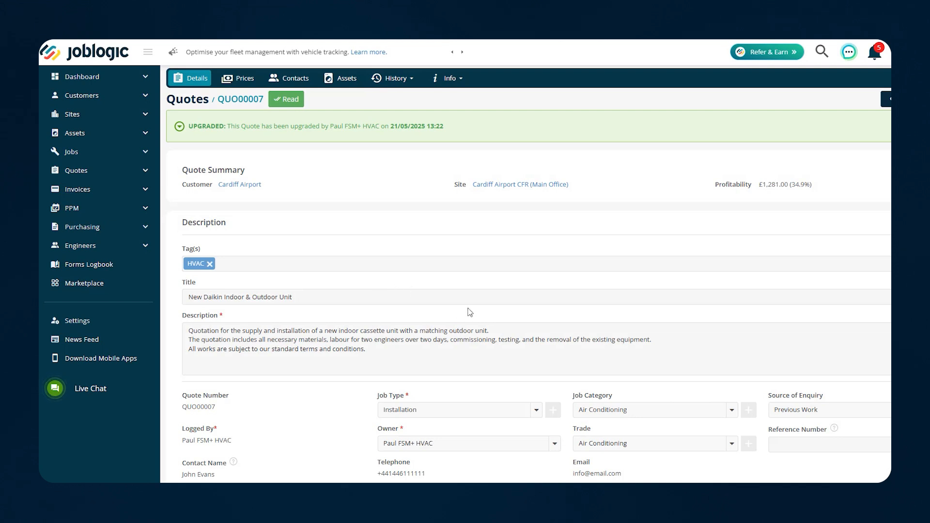